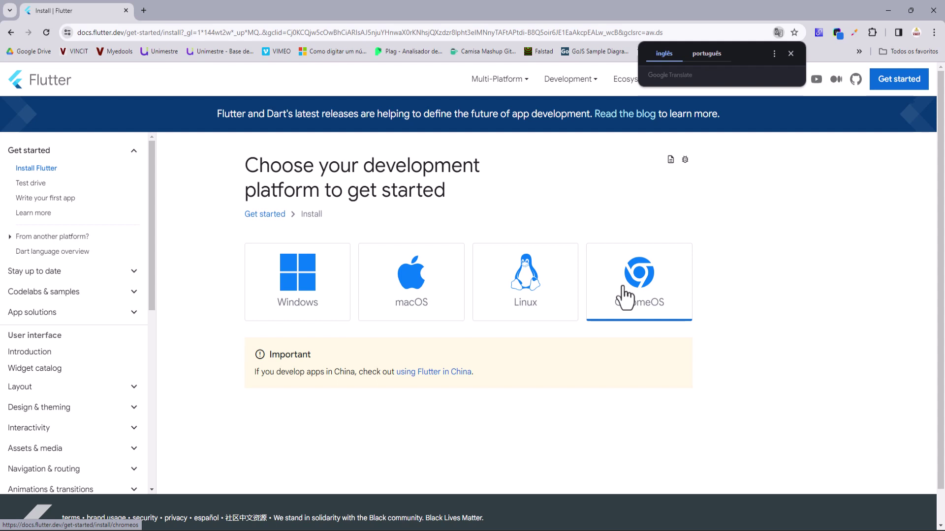
# Open the Flutter installation guide for developing Android apps on Windows
pyautogui.click(311, 288)
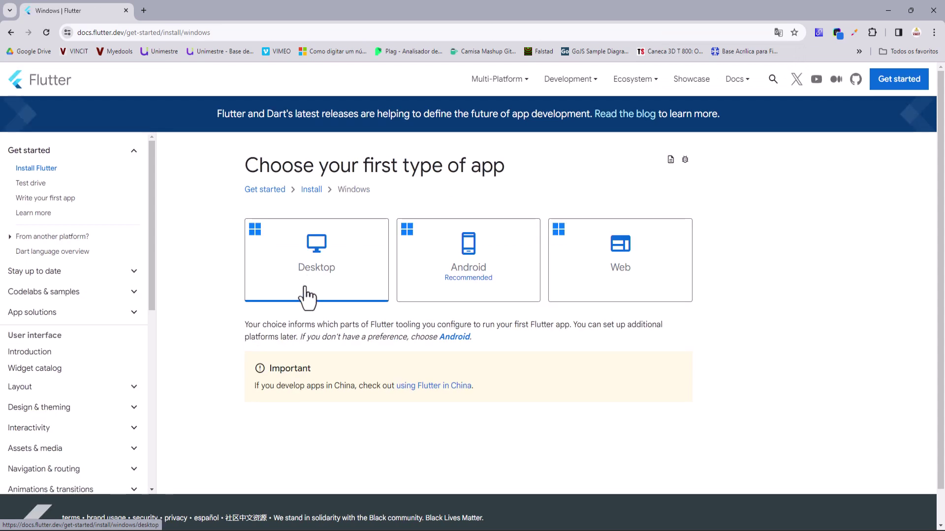
pyautogui.click(486, 267)
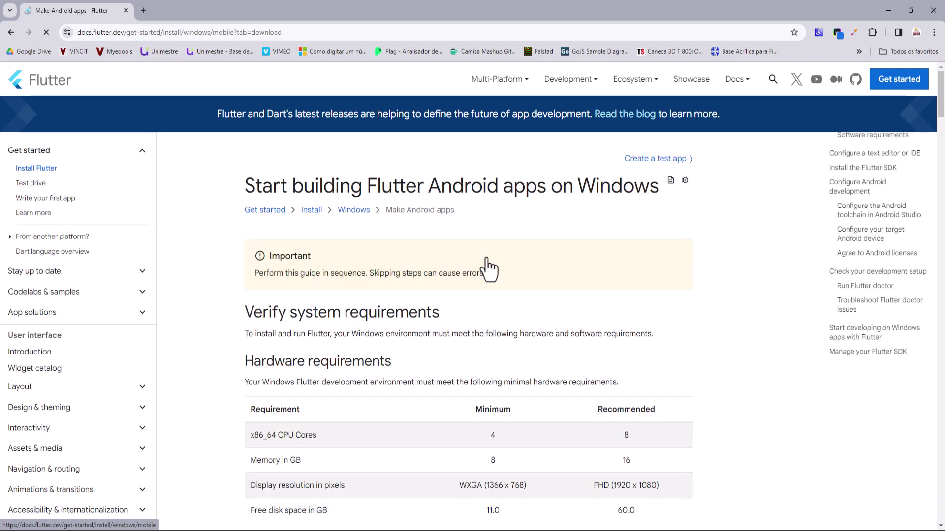
pyautogui.scroll(-5, 472, 276)
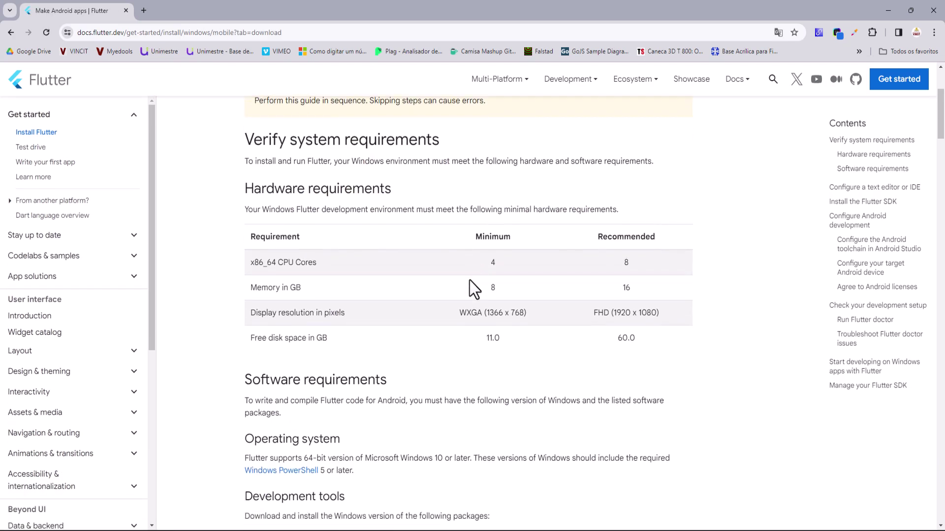
pyautogui.scroll(2, 295, 285)
pyautogui.scroll(3, 286, 258)
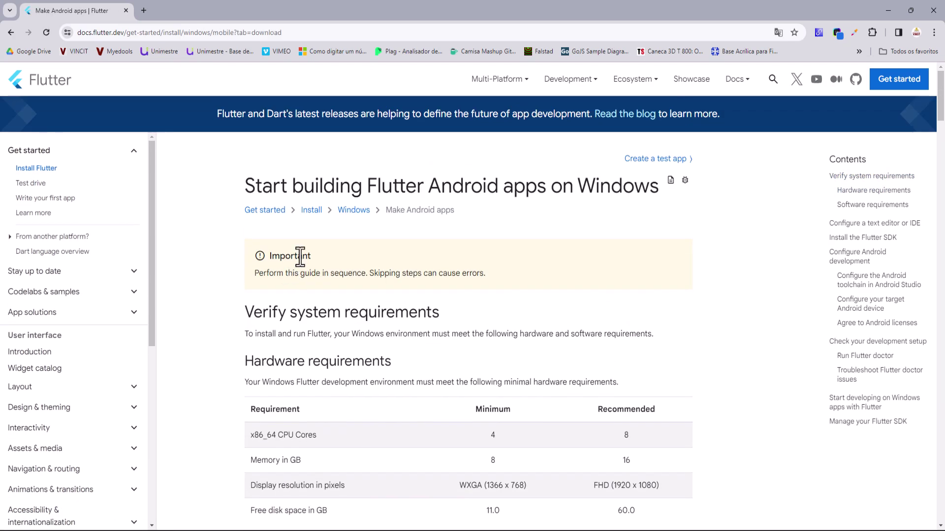
# Review the guide's hardware requirements, software requirements and text editor or IDE options, down to the Flutter SDK download section
pyautogui.scroll(-2, 312, 274)
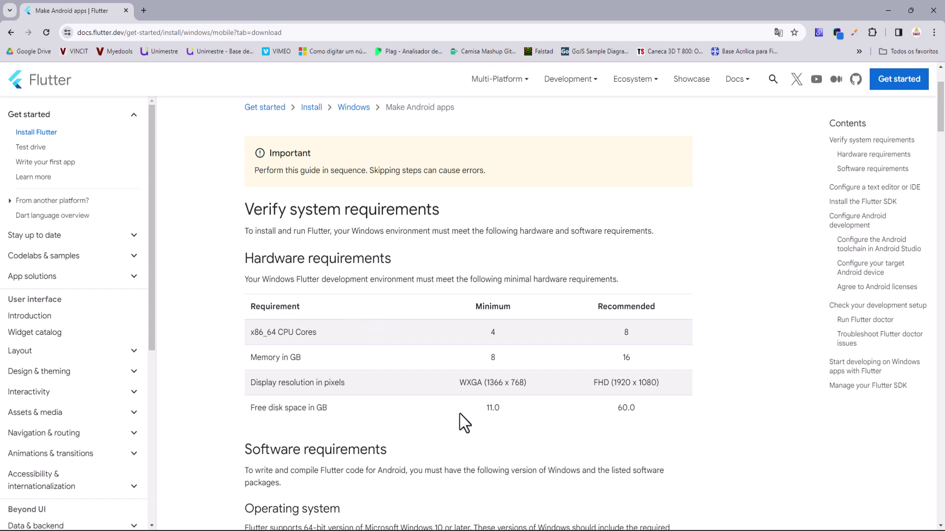
pyautogui.moveTo(606, 418); pyautogui.dragTo(658, 416)
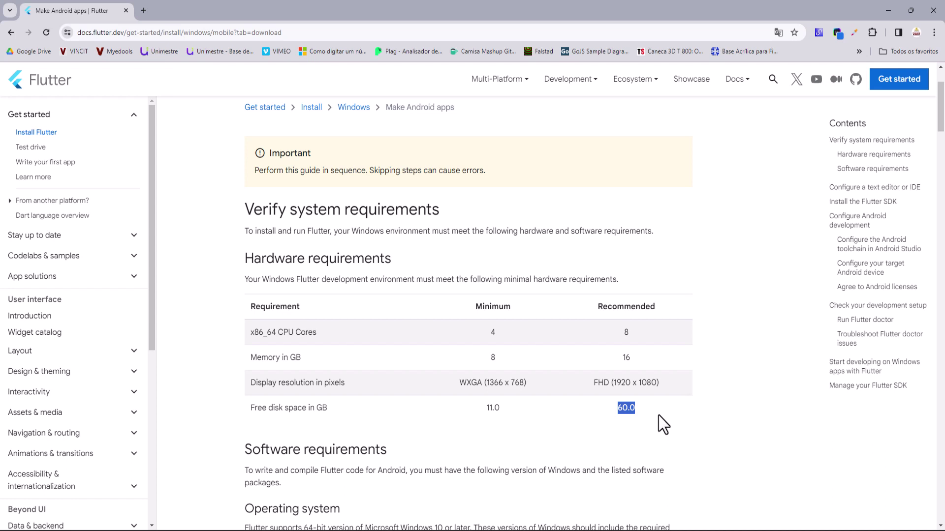
pyautogui.scroll(-4, 486, 381)
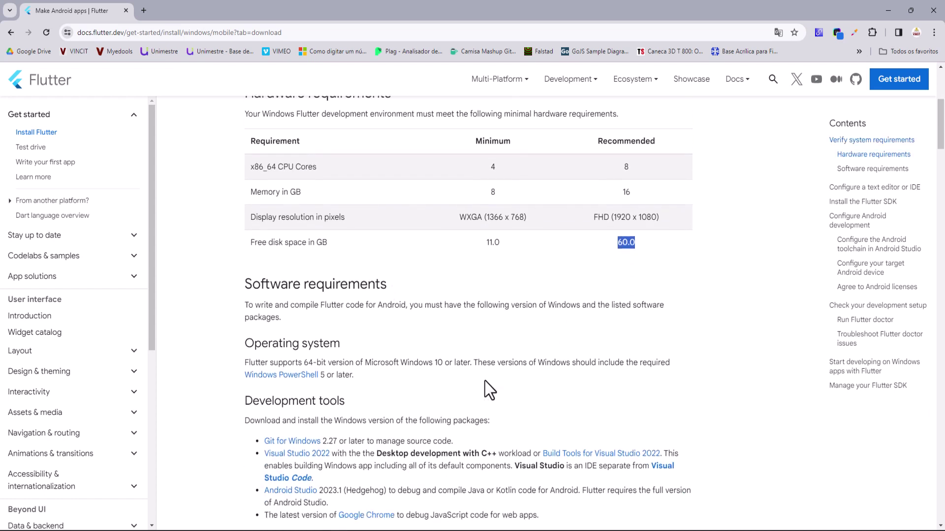
pyautogui.scroll(-3, 315, 340)
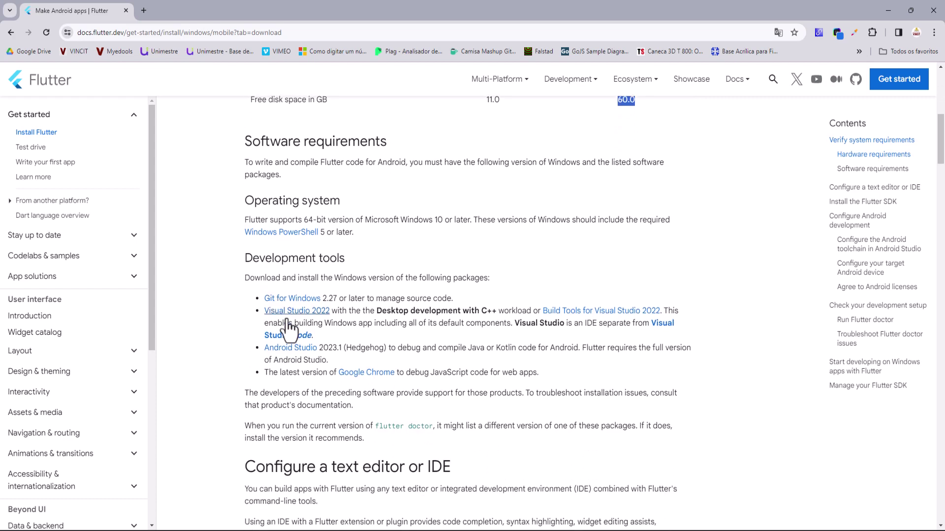
pyautogui.scroll(-6, 320, 366)
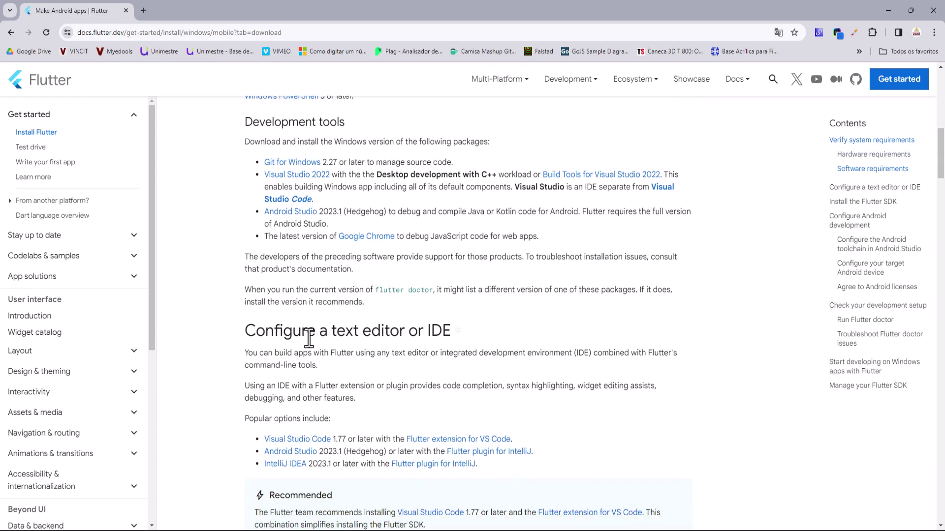
pyautogui.scroll(-1, 276, 328)
pyautogui.moveTo(256, 341); pyautogui.dragTo(336, 340)
pyautogui.click(376, 343)
pyautogui.scroll(-2, 345, 340)
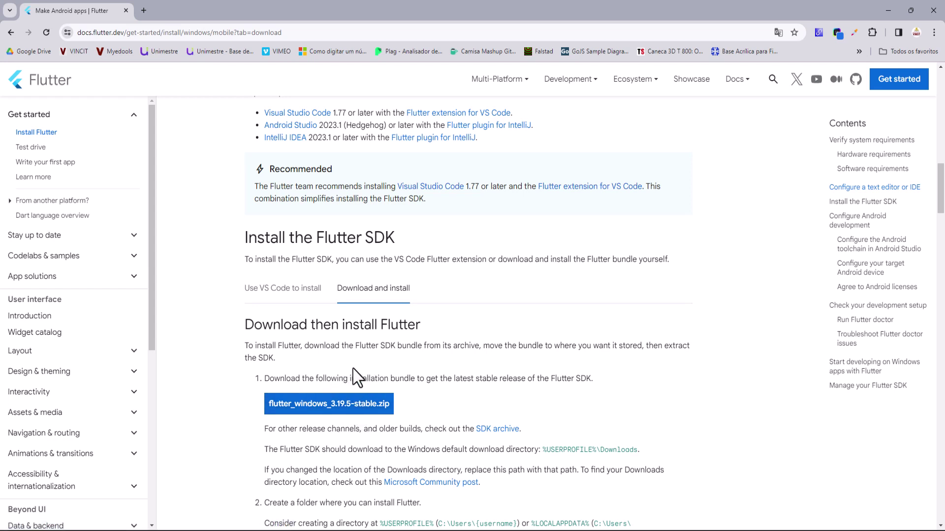
# Download flutter_windows_3.19.5-stable.zip to the Downloads folder and check the download's progress
pyautogui.click(337, 412)
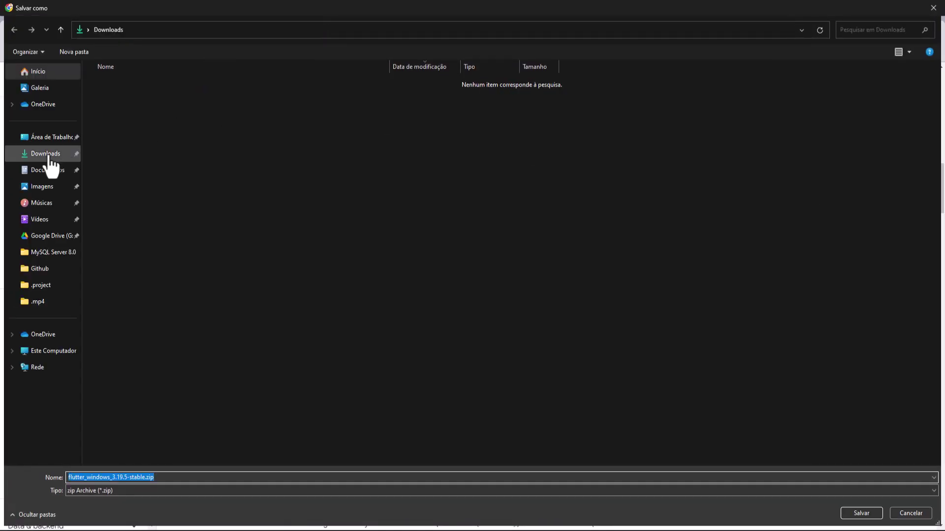
pyautogui.click(43, 155)
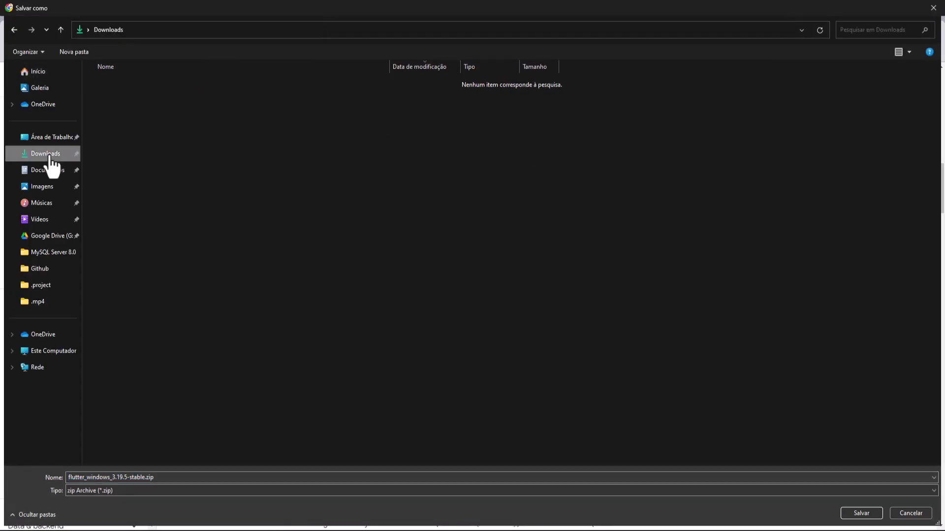
pyautogui.click(862, 513)
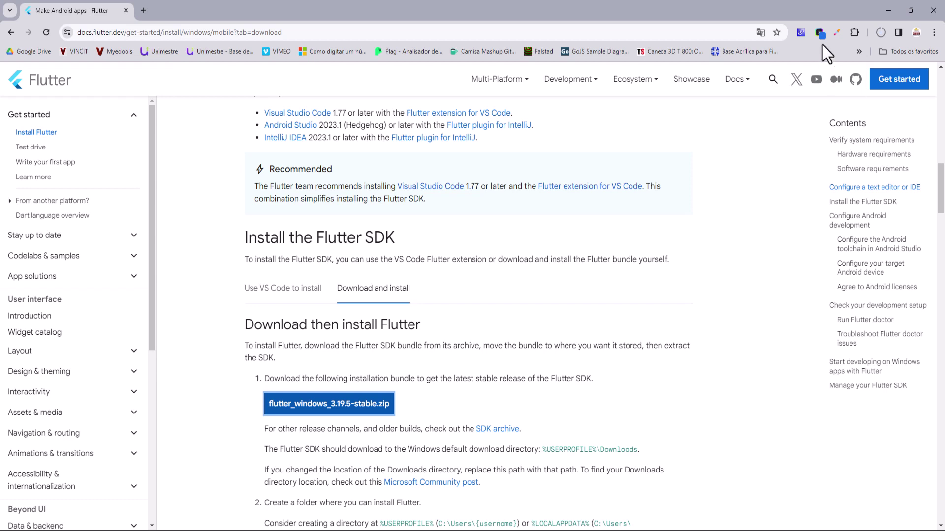
pyautogui.click(881, 32)
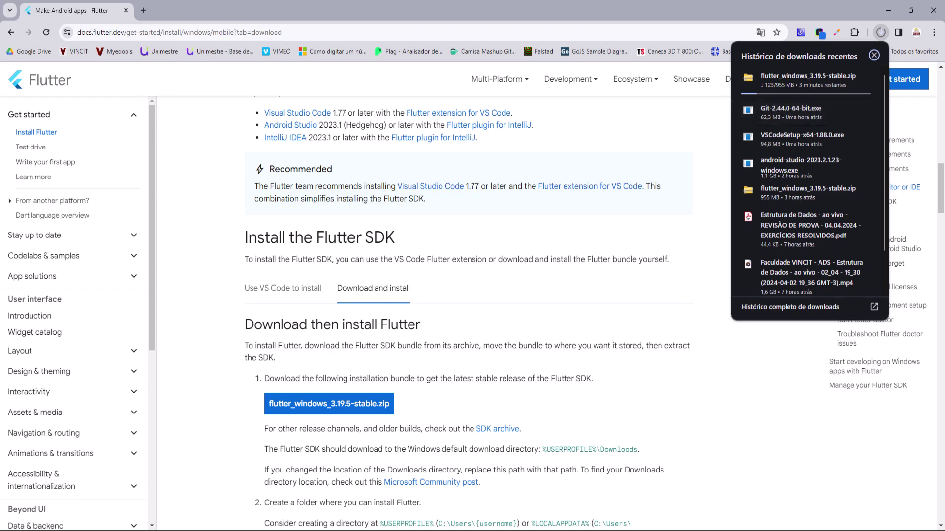
pyautogui.press('Escape')
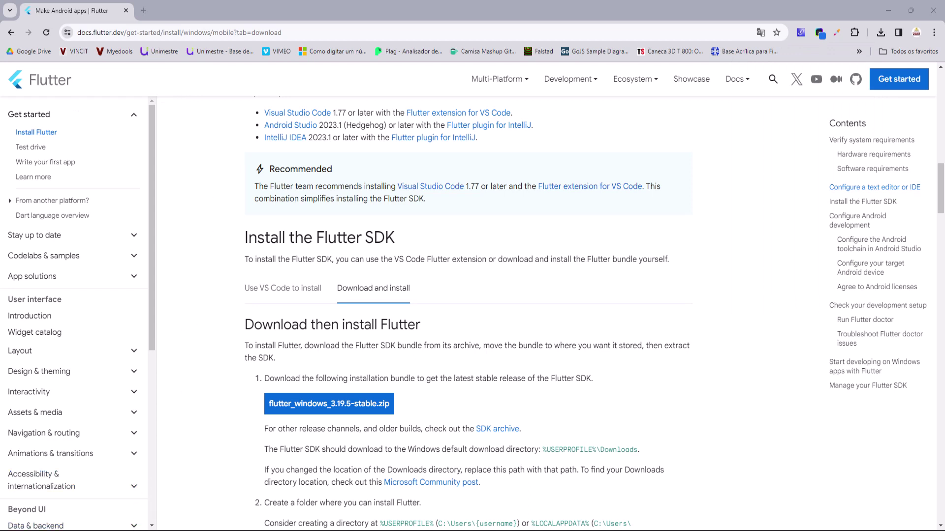
# In File Explorer, check the Downloads folder for the archive and examine drives C: and D: for an install location
pyautogui.press('super+e')
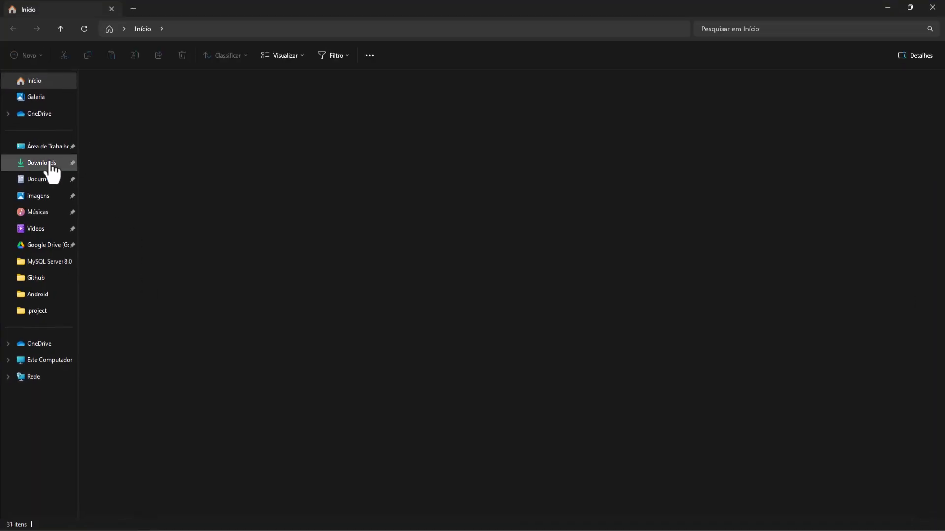
pyautogui.click(47, 165)
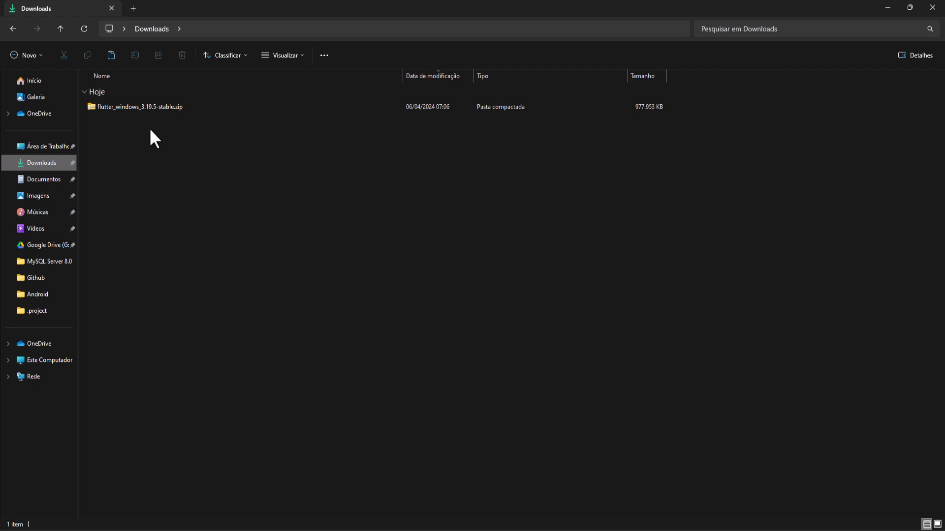
pyautogui.click(45, 360)
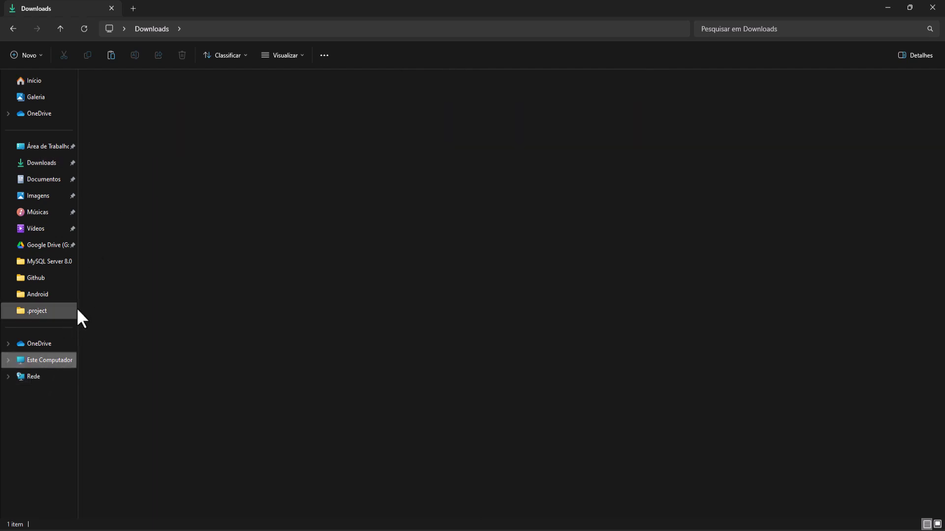
pyautogui.click(159, 103)
pyautogui.doubleClick(159, 102)
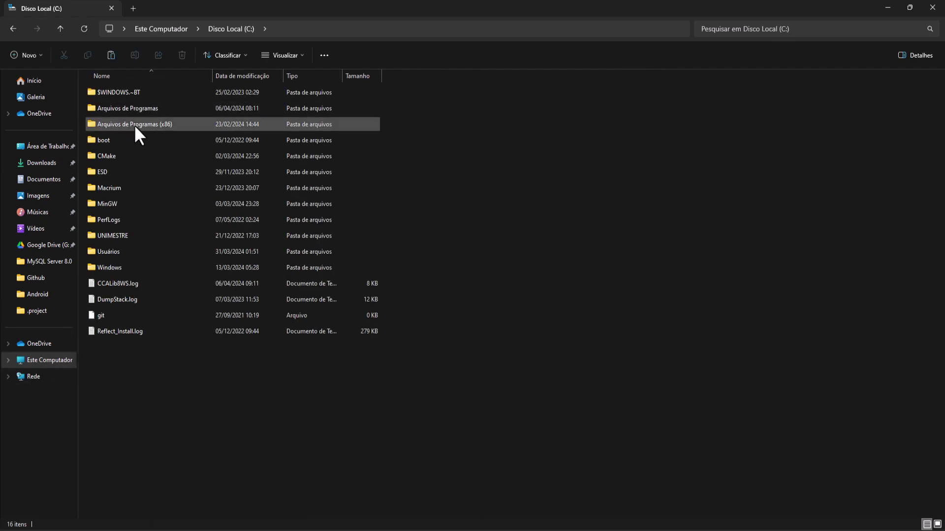
pyautogui.click(144, 108)
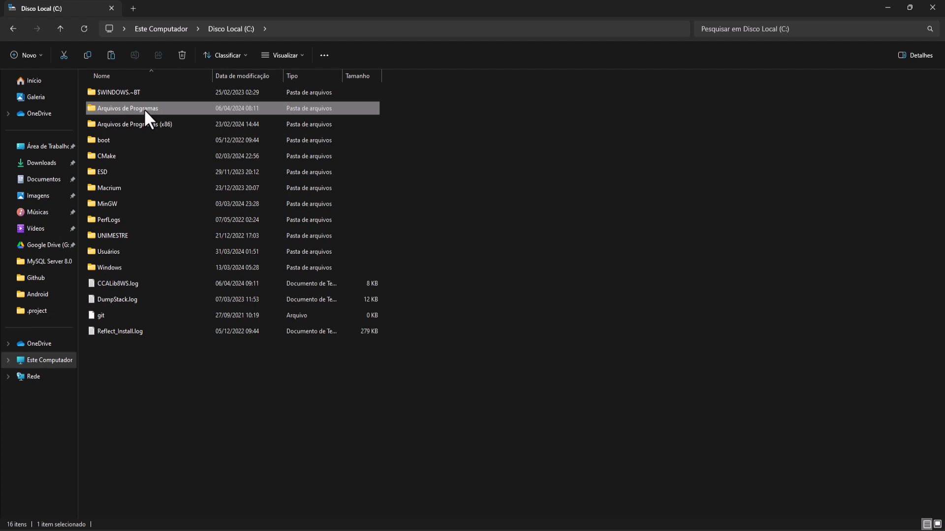
pyautogui.click(169, 412)
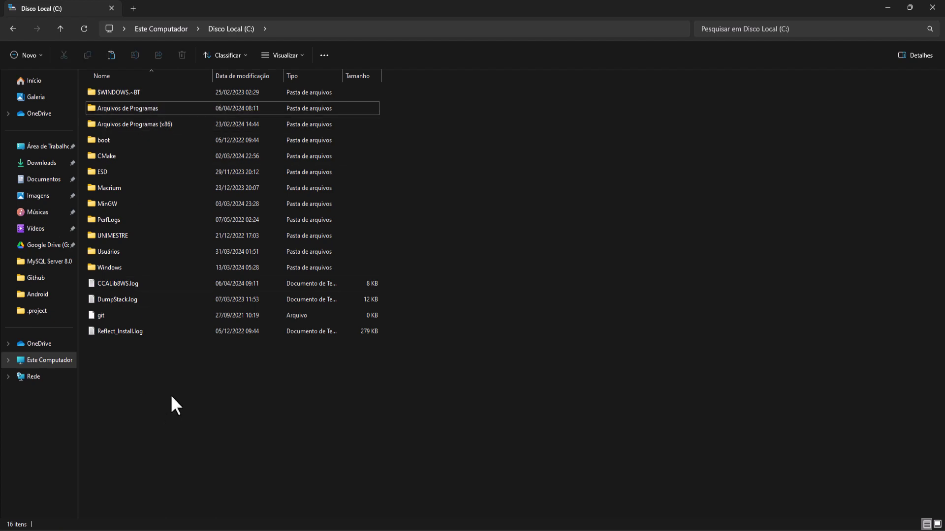
pyautogui.click(13, 28)
pyautogui.click(297, 106)
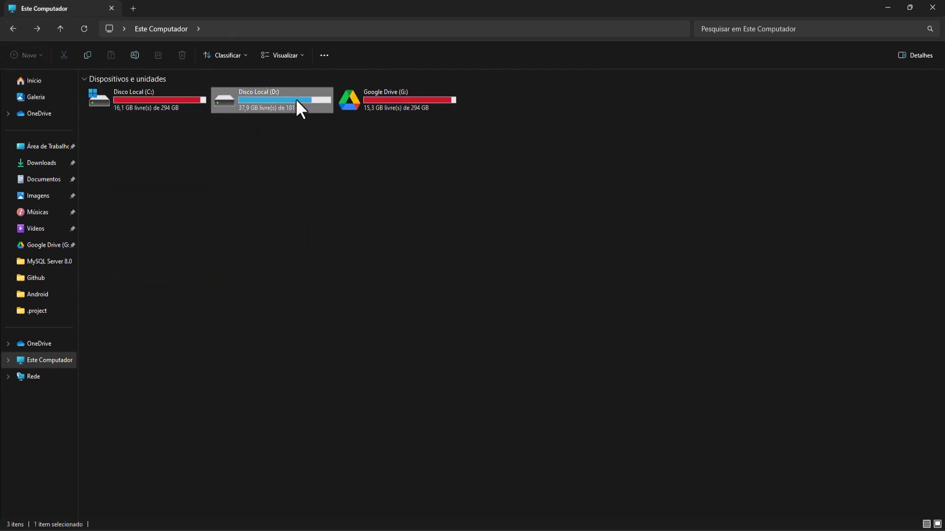
pyautogui.doubleClick(297, 101)
pyautogui.click(13, 28)
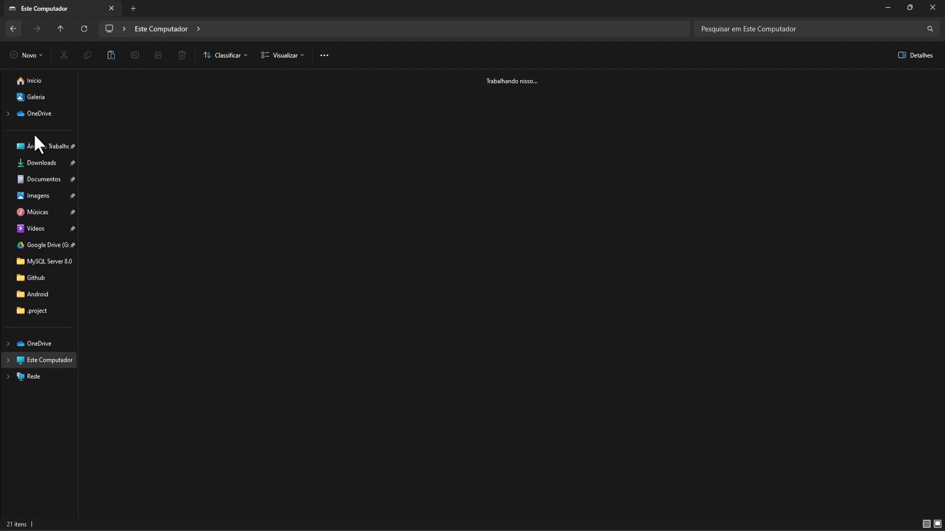
# Copy flutter_windows_3.19.5-stable.zip from Downloads into the Arquivos de Programas folder on drive D:
pyautogui.click(37, 166)
pyautogui.click(151, 106)
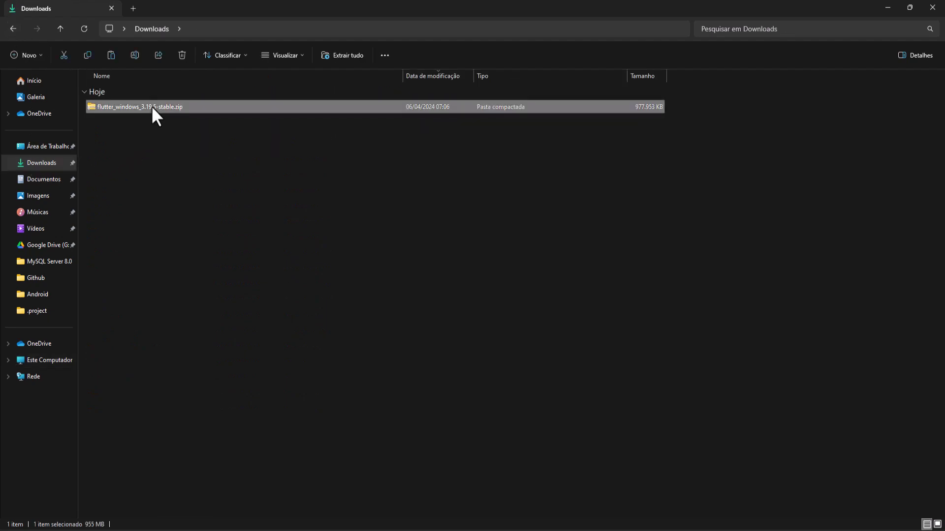
pyautogui.click(51, 362)
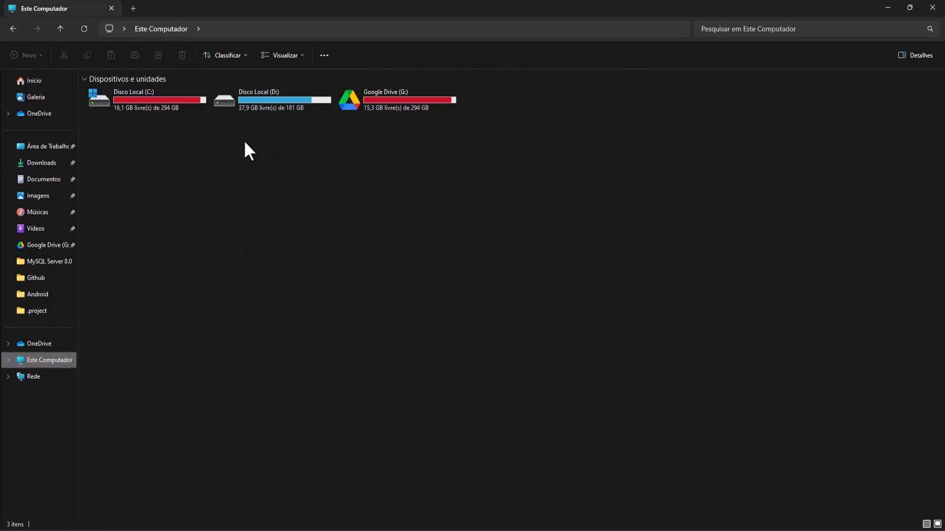
pyautogui.click(276, 90)
pyautogui.doubleClick(275, 91)
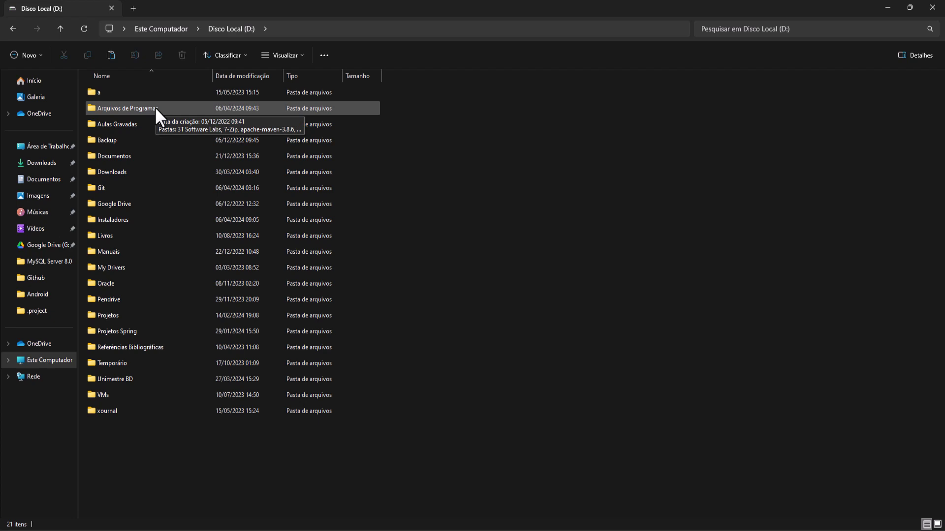
pyautogui.doubleClick(154, 107)
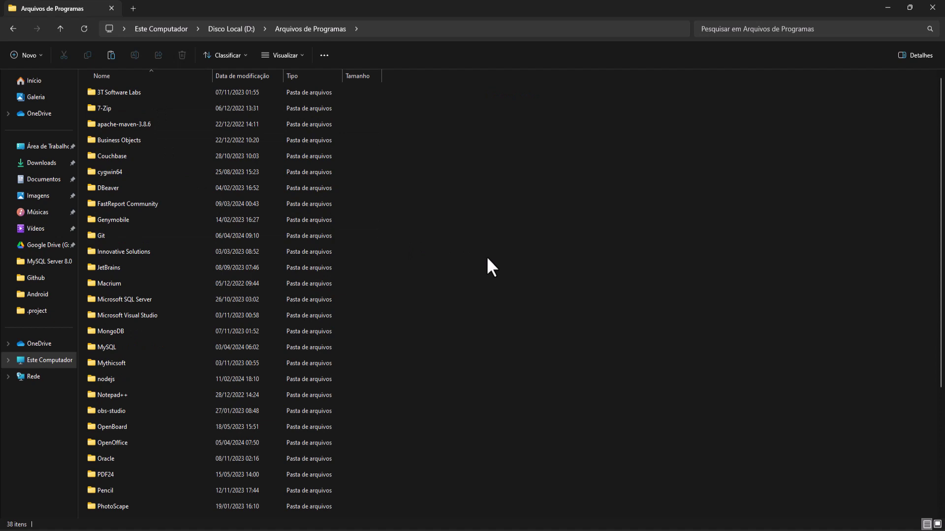
pyautogui.hotkey('ctrl', 'v')
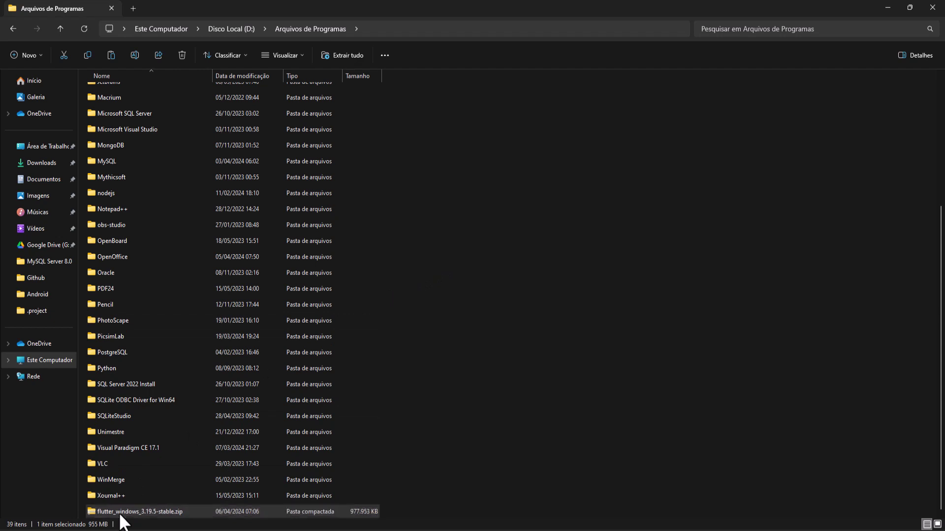
# Extract flutter_windows_3.19.5-stable.zip into the current folder with 7-Zip and delete the archive
pyautogui.rightClick(120, 513)
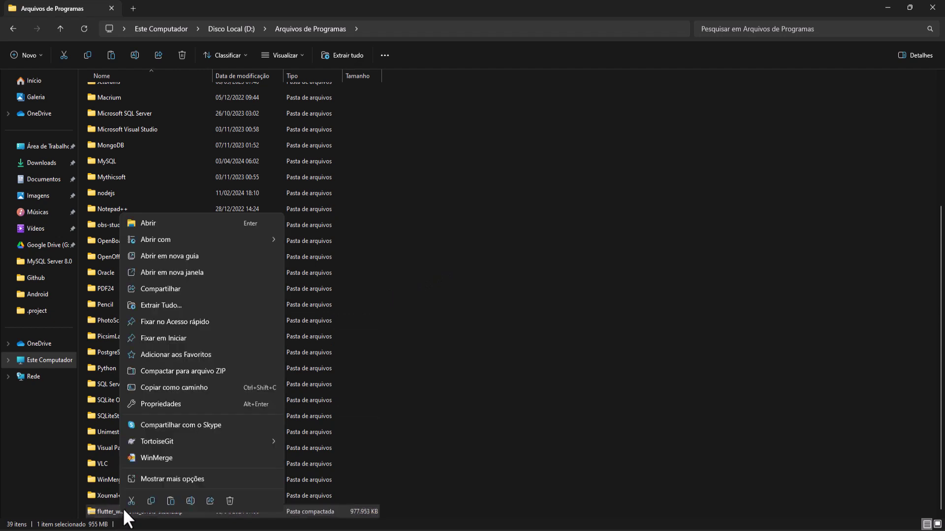
pyautogui.click(156, 479)
pyautogui.moveTo(173, 241)
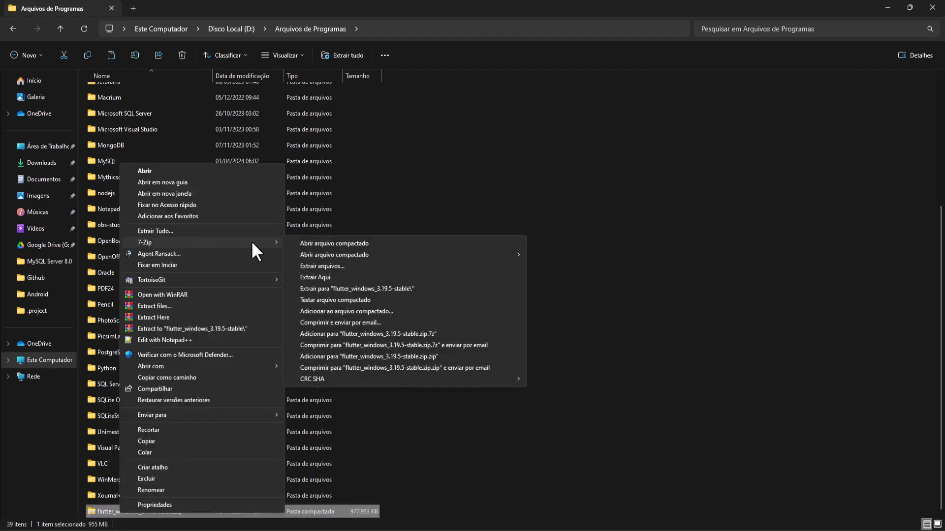
pyautogui.click(326, 278)
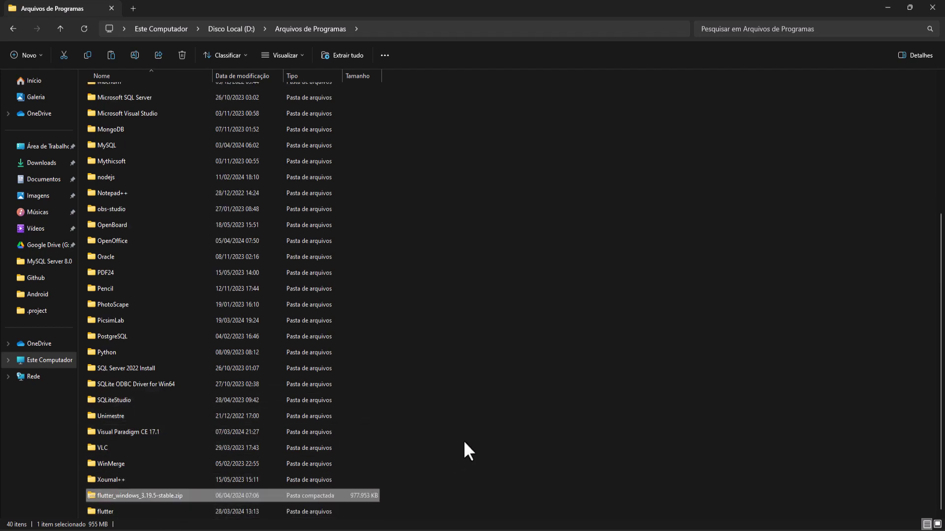
pyautogui.click(186, 498)
# Open the extracted flutter folder in Arquivos de Programas and locate its bin folder
pyautogui.doubleClick(137, 513)
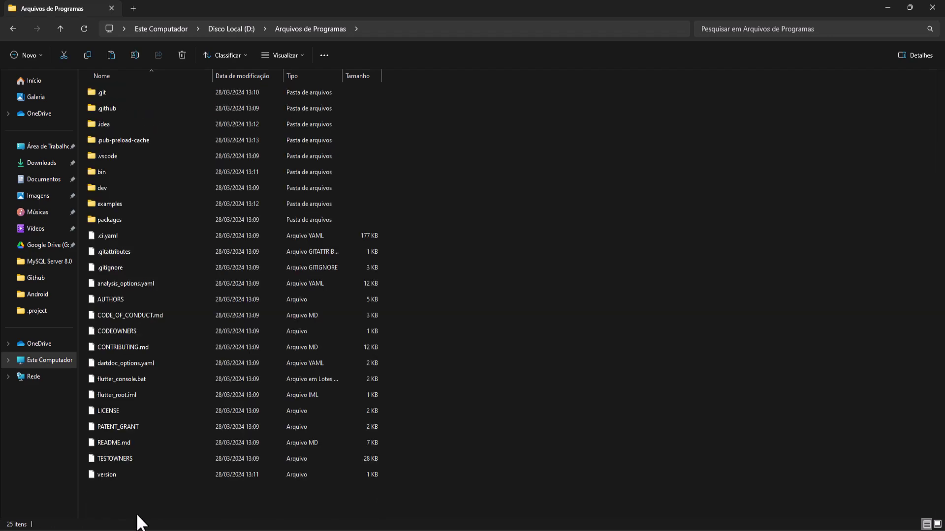
pyautogui.click(13, 29)
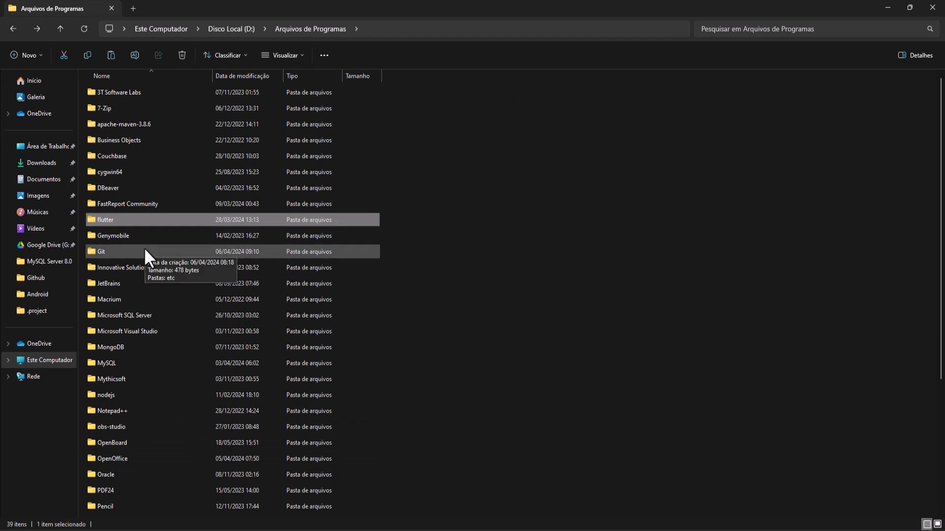
pyautogui.doubleClick(120, 222)
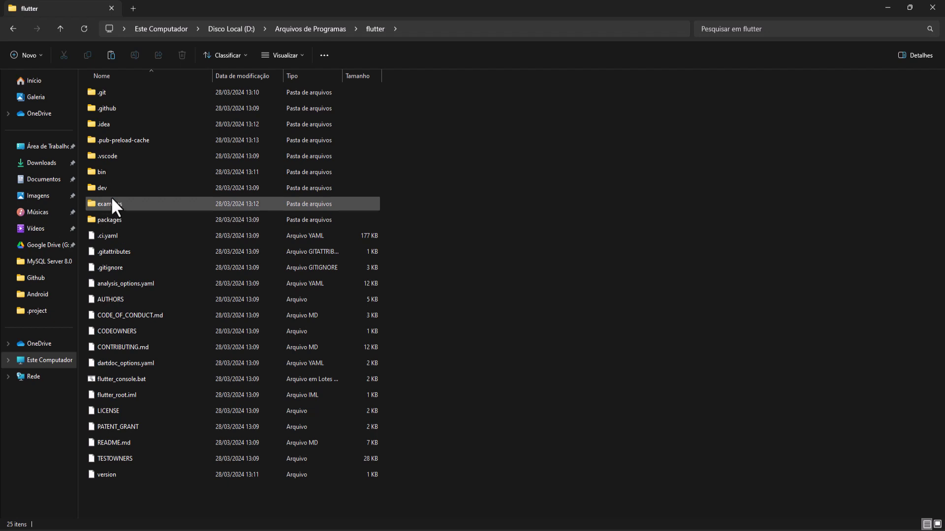
pyautogui.moveTo(136, 171)
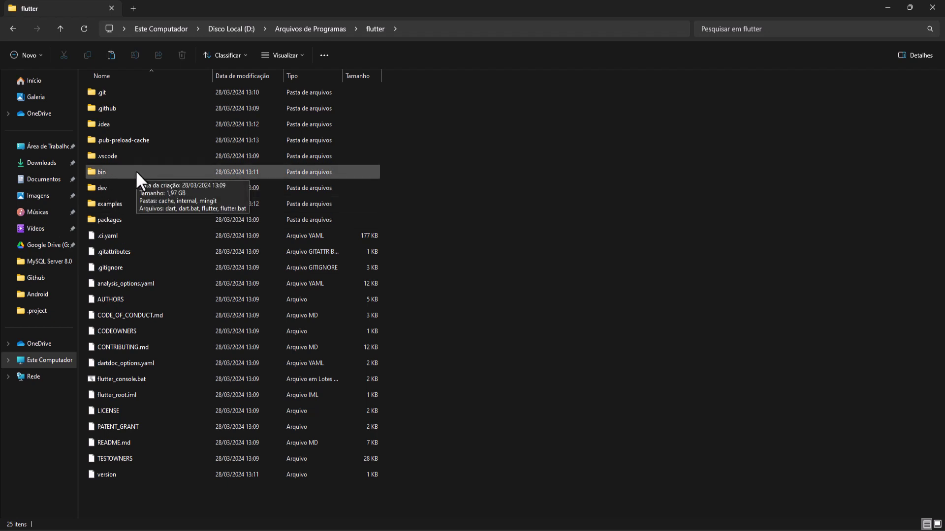
# Copy the full path of flutter's bin folder and open the Windows environment variables settings
pyautogui.doubleClick(109, 172)
pyautogui.click(450, 25)
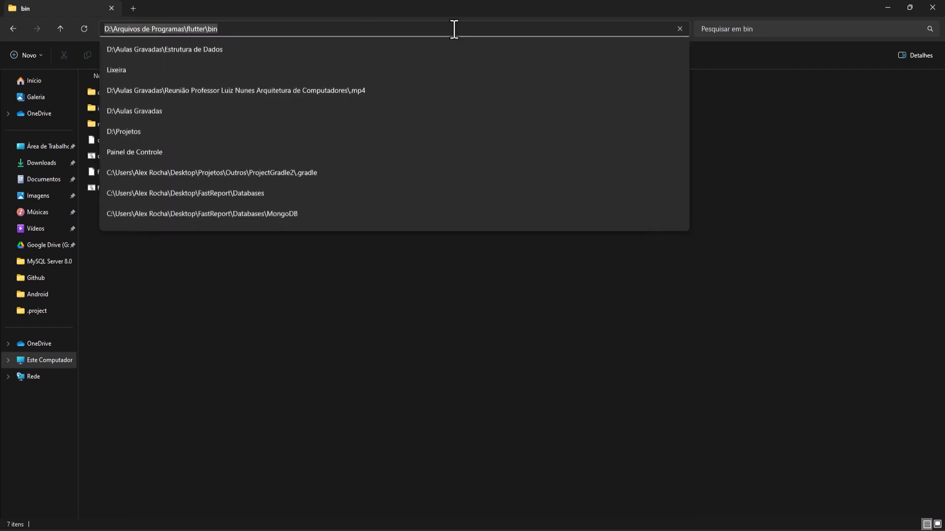
pyautogui.press('super')
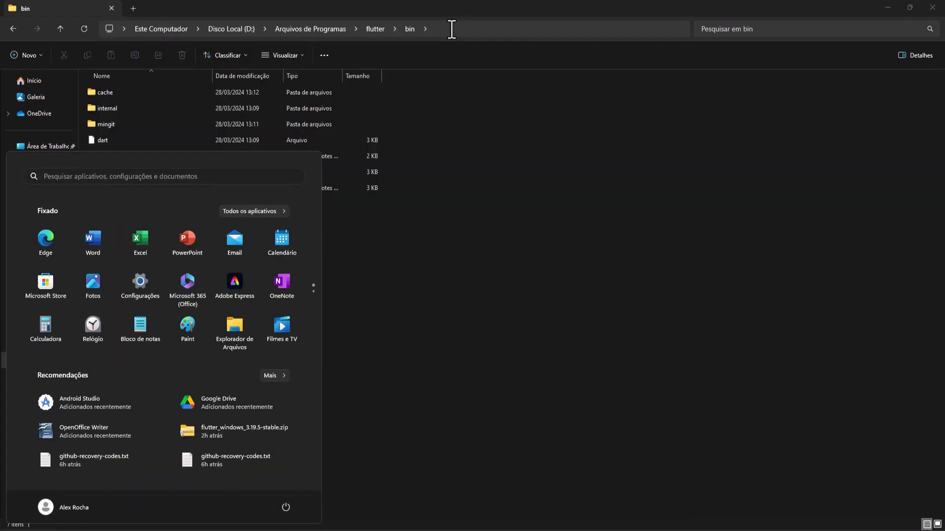
pyautogui.write('variáveis')
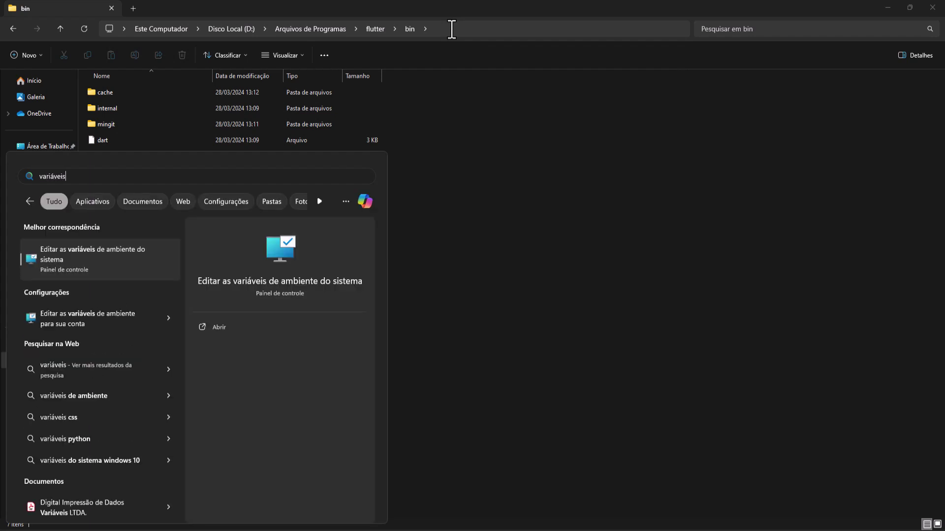
pyautogui.press('Return')
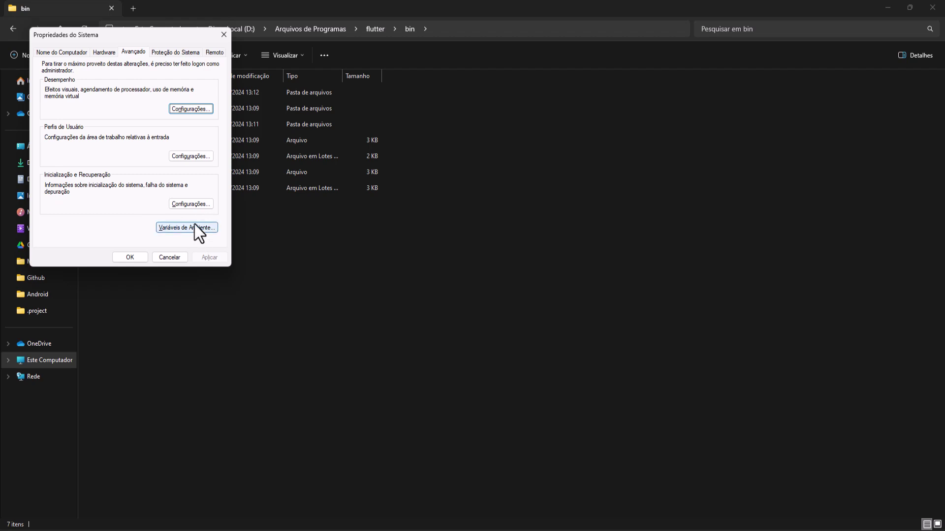
pyautogui.click(193, 230)
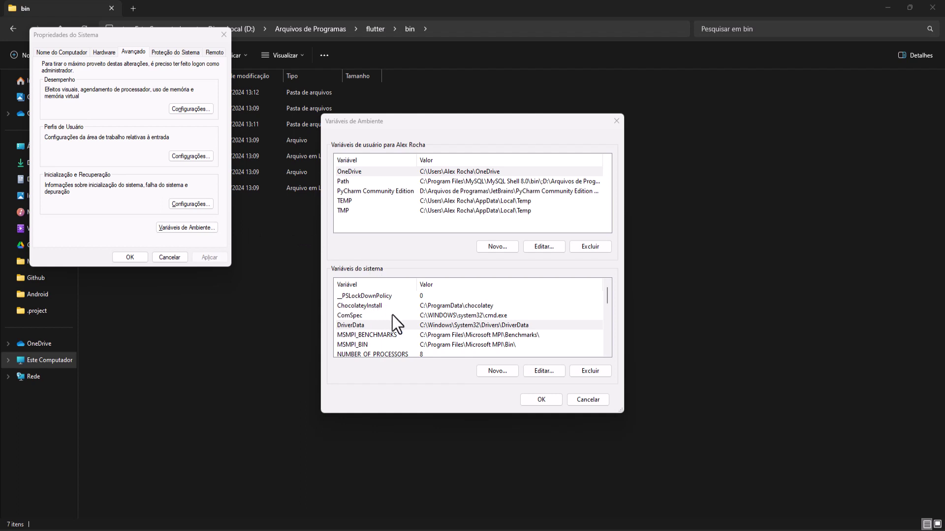
# Add D:\Arquivos de Programas\flutter\bin as a new entry in the system Path variable, save it, and close the system properties
pyautogui.scroll(-1, 393, 318)
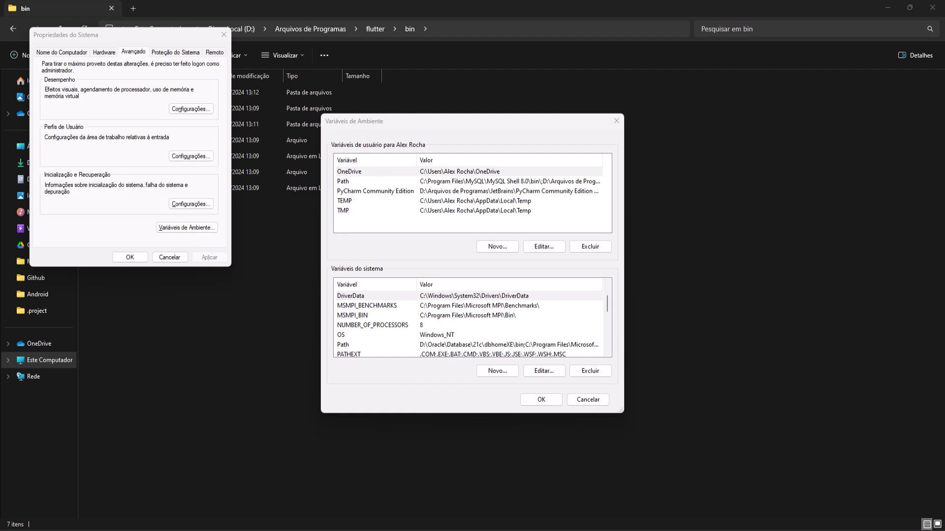
pyautogui.click(362, 345)
pyautogui.doubleClick(359, 345)
pyautogui.scroll(-5, 446, 300)
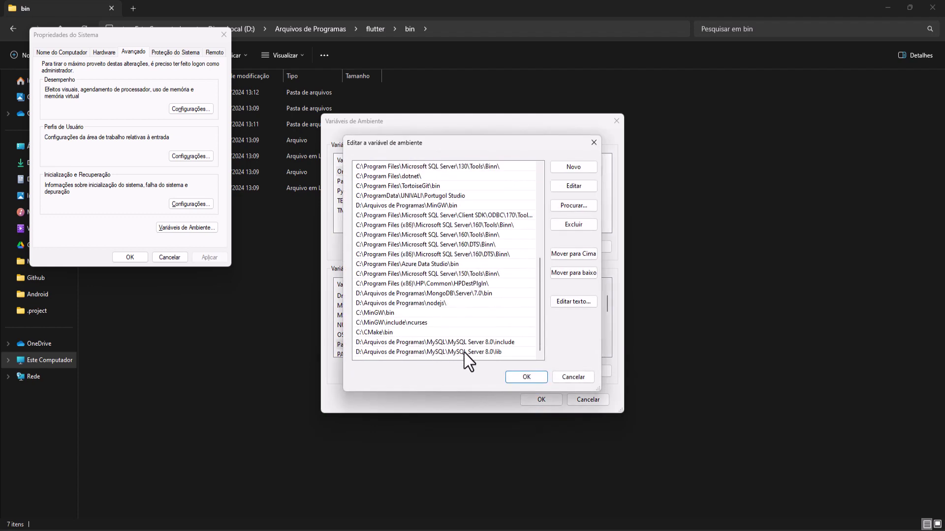
pyautogui.scroll(6, 489, 306)
pyautogui.scroll(-6, 448, 247)
pyautogui.click(565, 169)
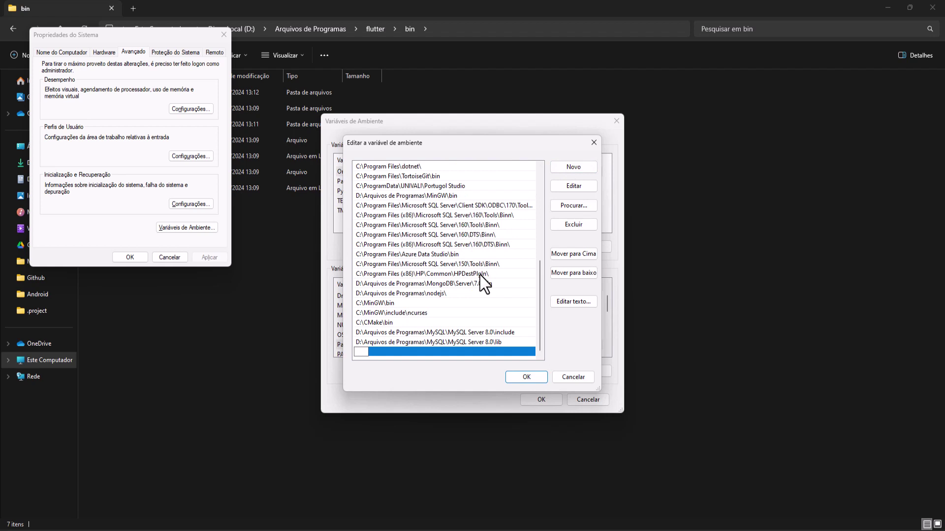
pyautogui.write('D:\\Arquivos de Programas\\flutter\\bin')
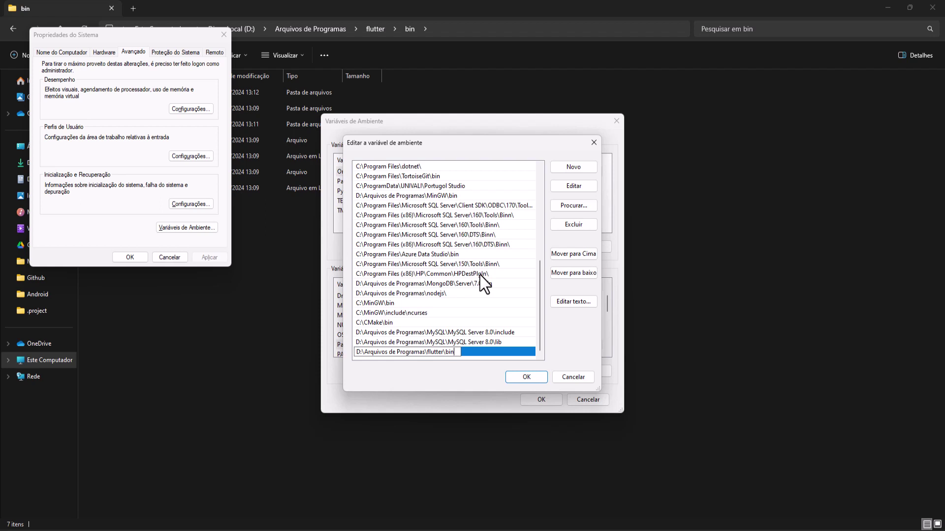
pyautogui.press('Return')
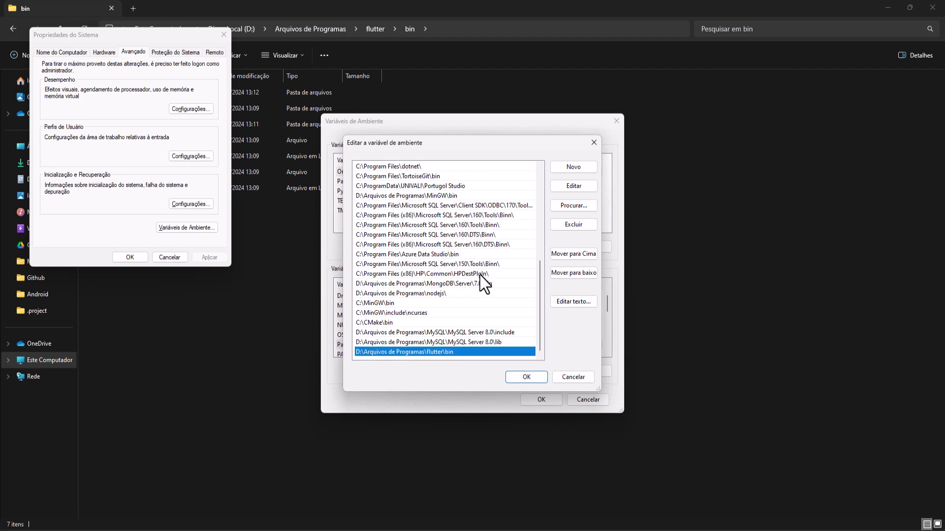
pyautogui.click(527, 380)
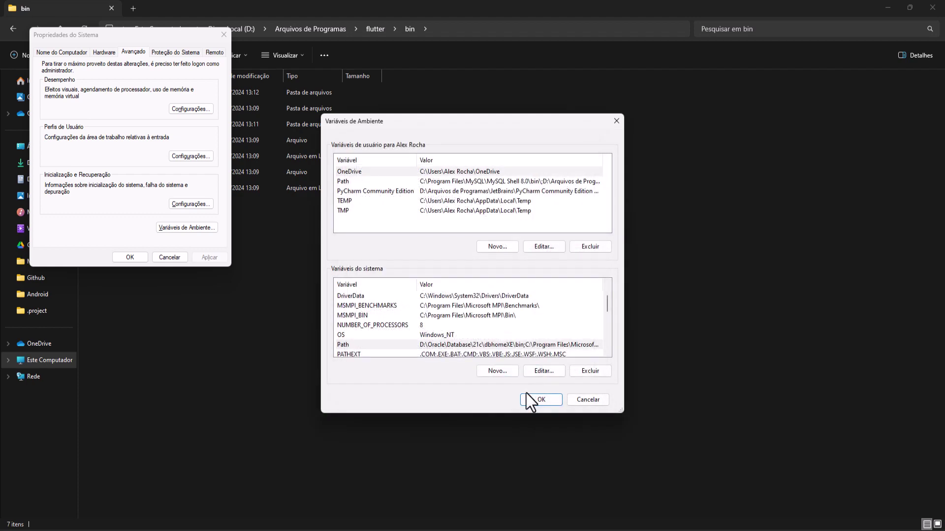
pyautogui.click(527, 397)
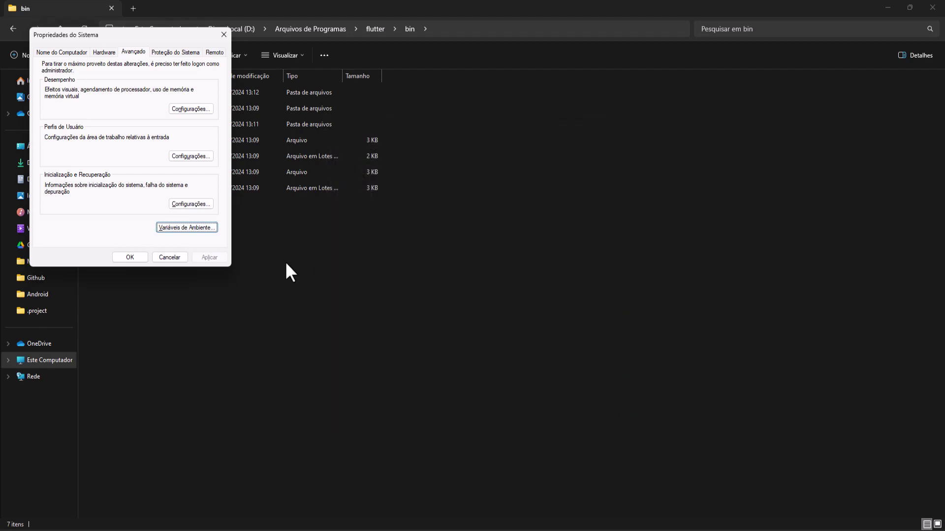
pyautogui.click(223, 38)
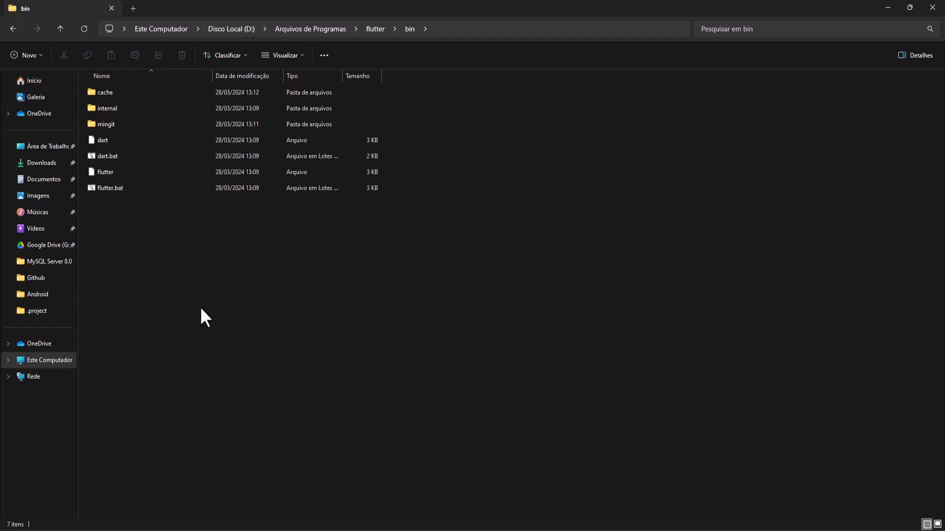
pyautogui.click(458, 29)
pyautogui.click(451, 29)
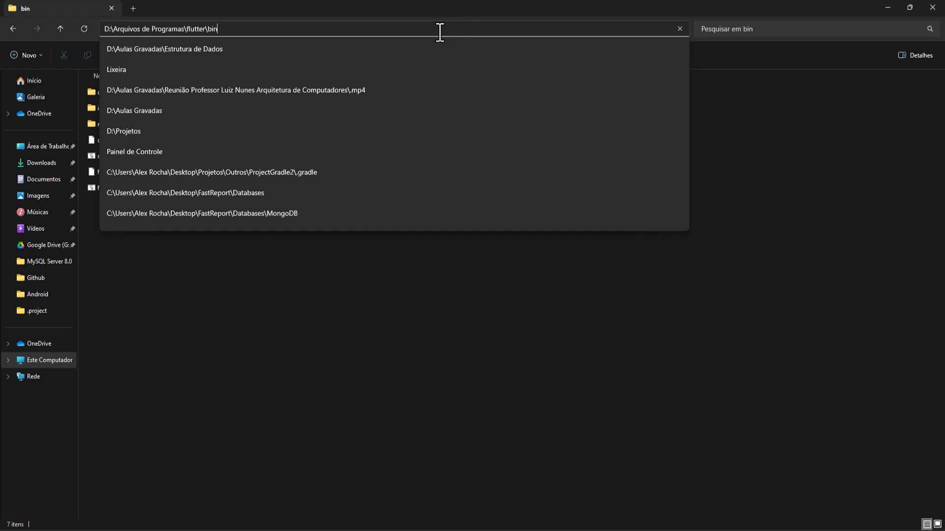
pyautogui.press('Escape')
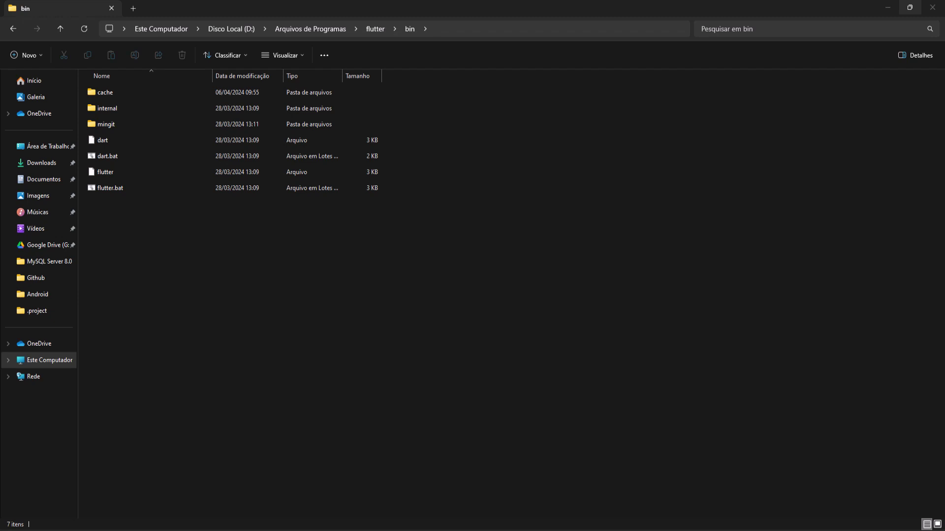
# Open Windows PowerShell with enlarged text and a wider window, and run flutter doctor
pyautogui.press('super')
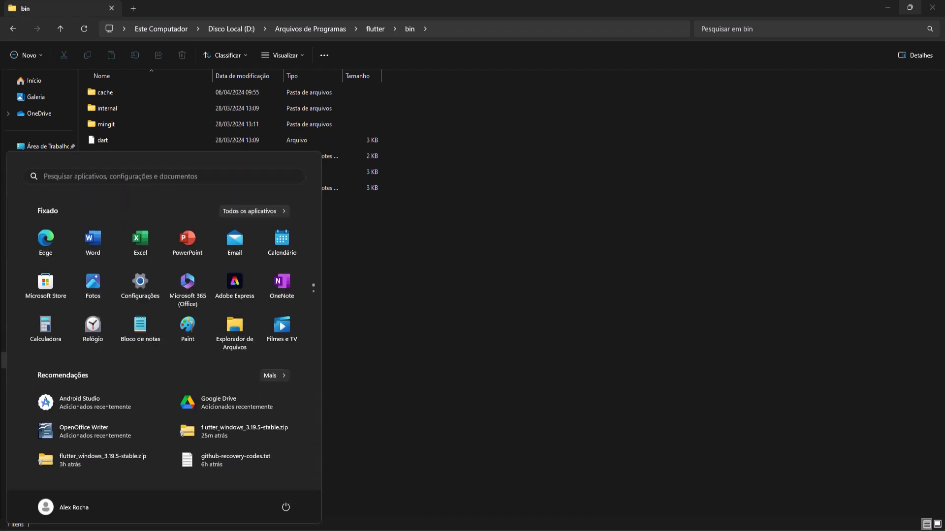
pyautogui.write('powe')
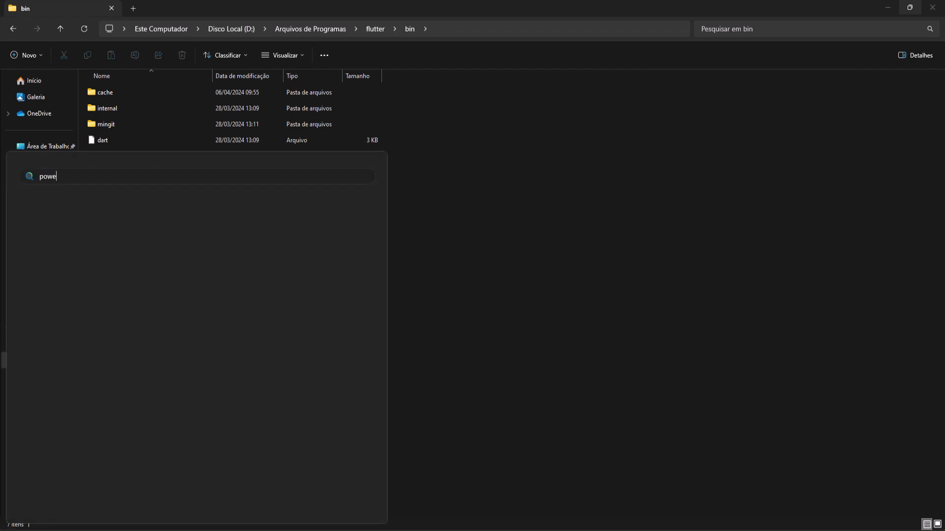
pyautogui.write('r')
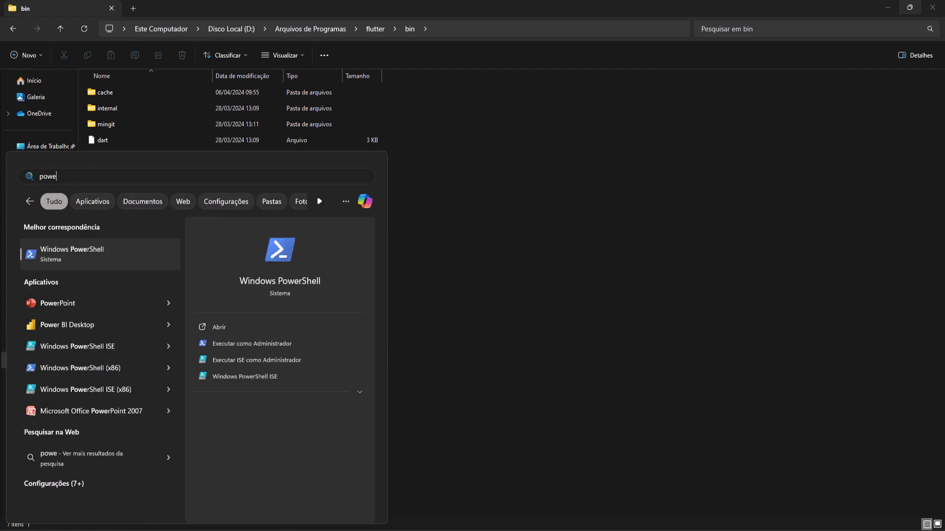
pyautogui.press('Return')
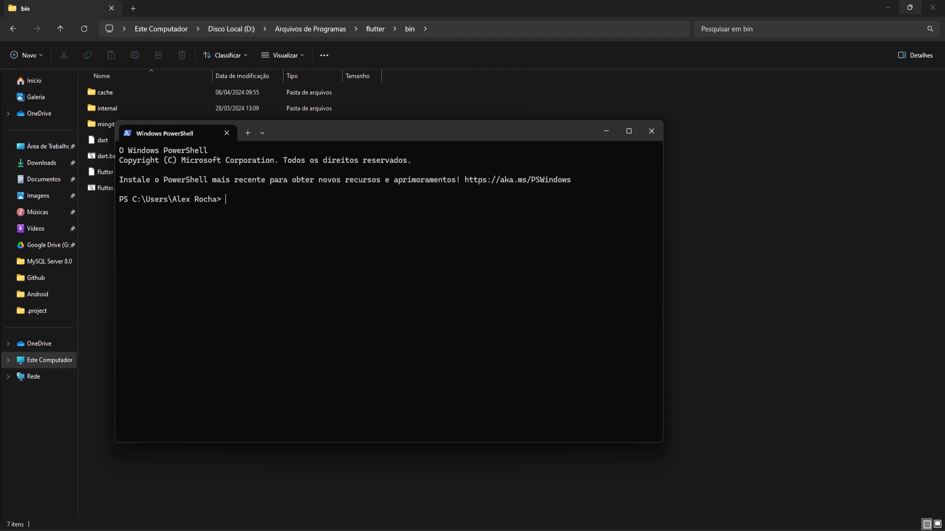
pyautogui.keyDown('ctrl'); pyautogui.scroll(8, 319, 242); pyautogui.keyUp('ctrl')
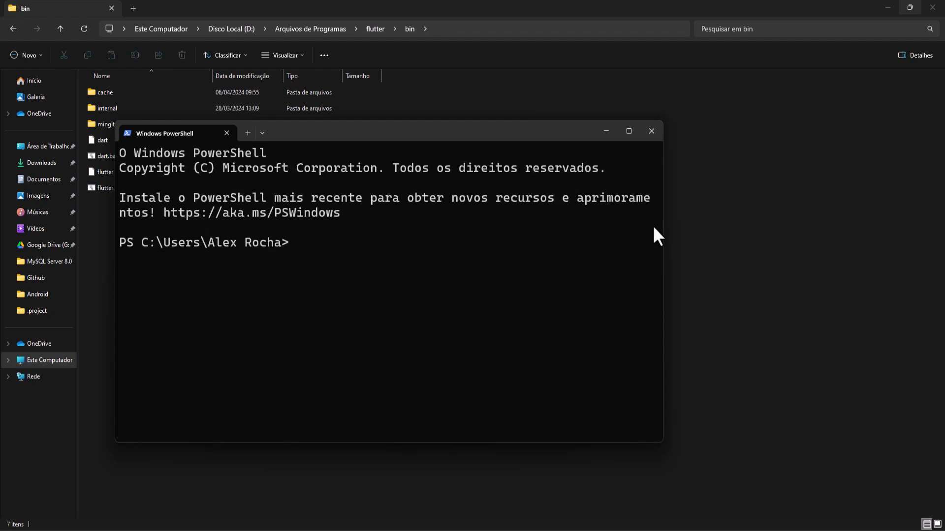
pyautogui.moveTo(663, 228); pyautogui.dragTo(861, 238)
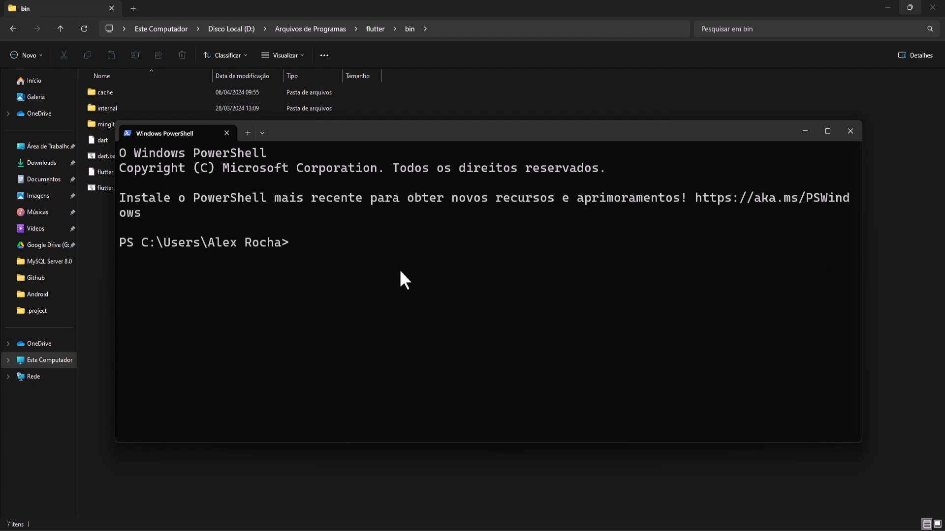
pyautogui.write('flutter doctor')
pyautogui.press('Return')
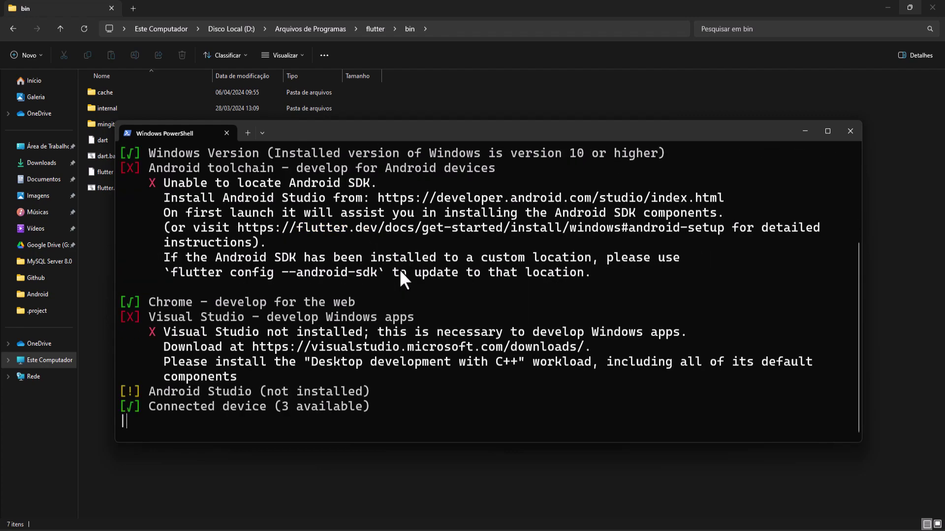
# Examine the flutter doctor report on Windows version, Android toolchain, Android Studio, connected devices and network resources, and close PowerShell
pyautogui.scroll(4, 404, 278)
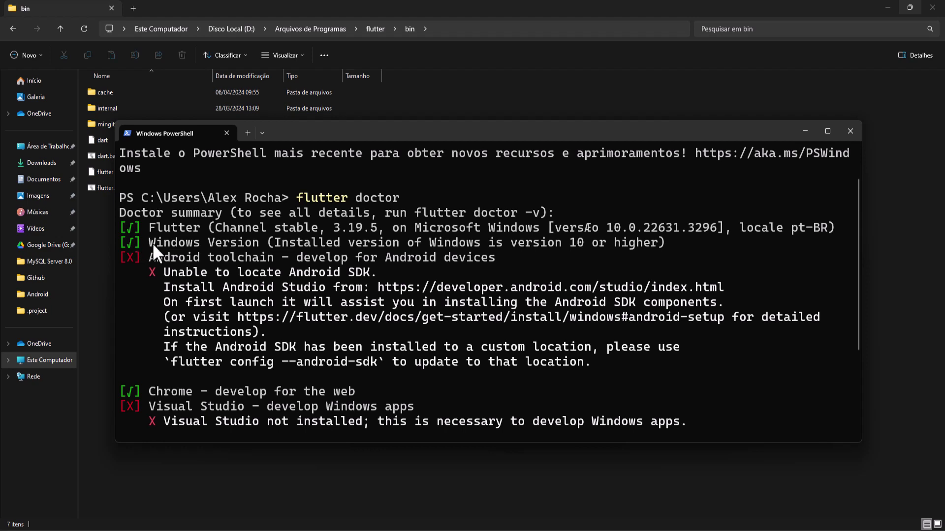
pyautogui.moveTo(673, 249); pyautogui.dragTo(229, 256)
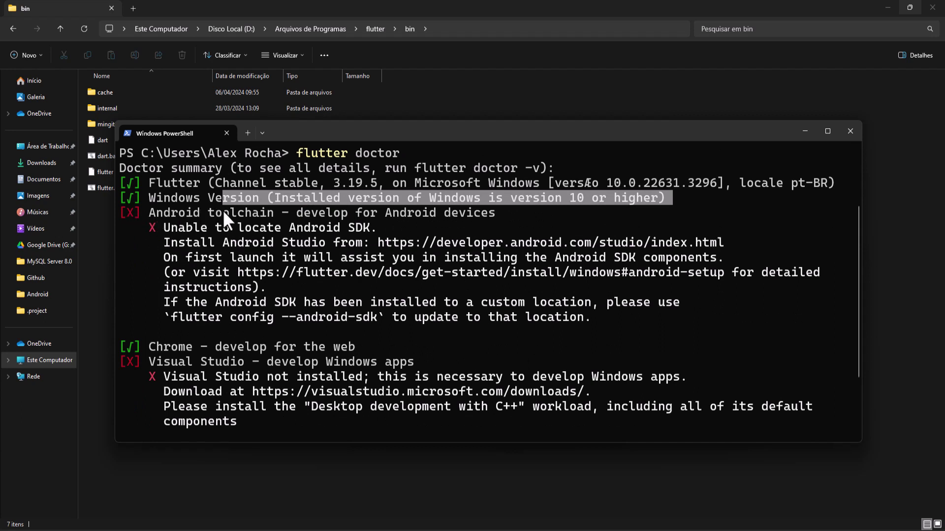
pyautogui.moveTo(495, 213); pyautogui.dragTo(143, 216)
pyautogui.moveTo(591, 319); pyautogui.dragTo(119, 221)
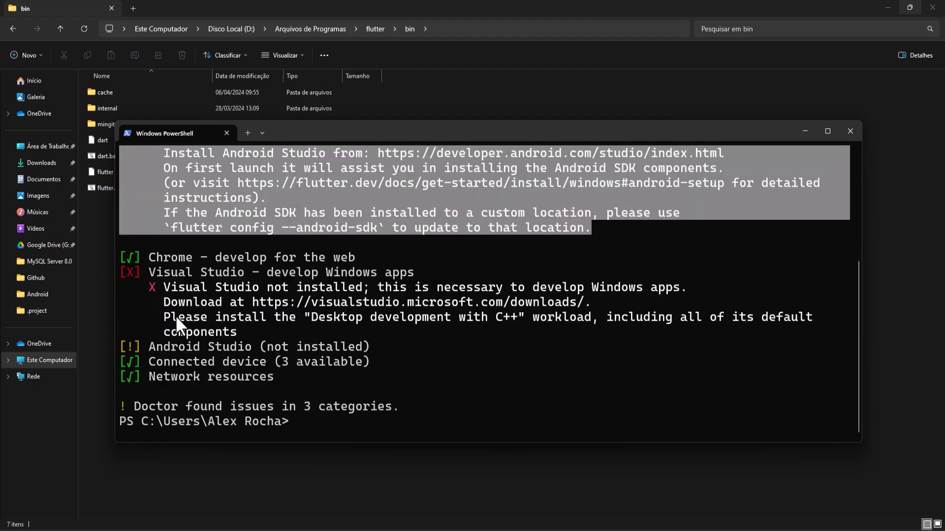
pyautogui.moveTo(370, 347); pyautogui.dragTo(142, 350)
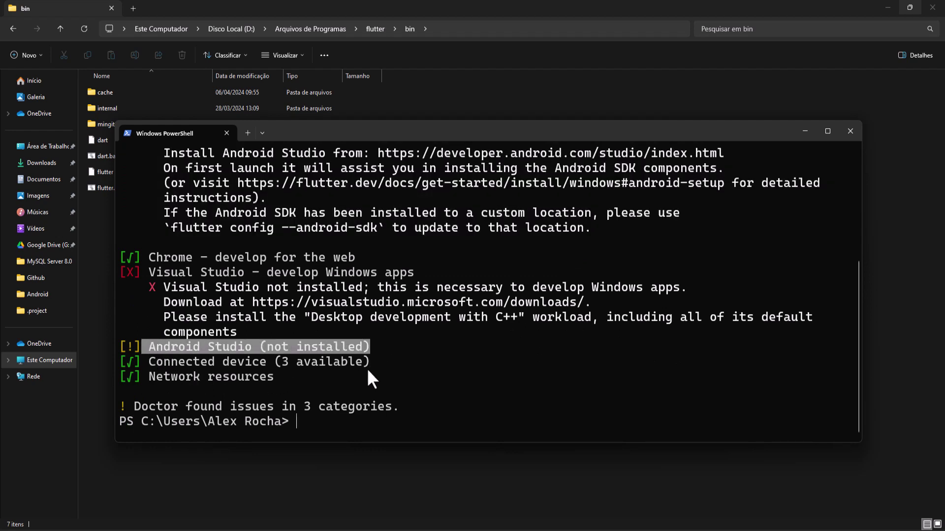
pyautogui.moveTo(374, 367); pyautogui.dragTo(179, 365)
pyautogui.click(282, 386)
pyautogui.moveTo(279, 378); pyautogui.dragTo(150, 378)
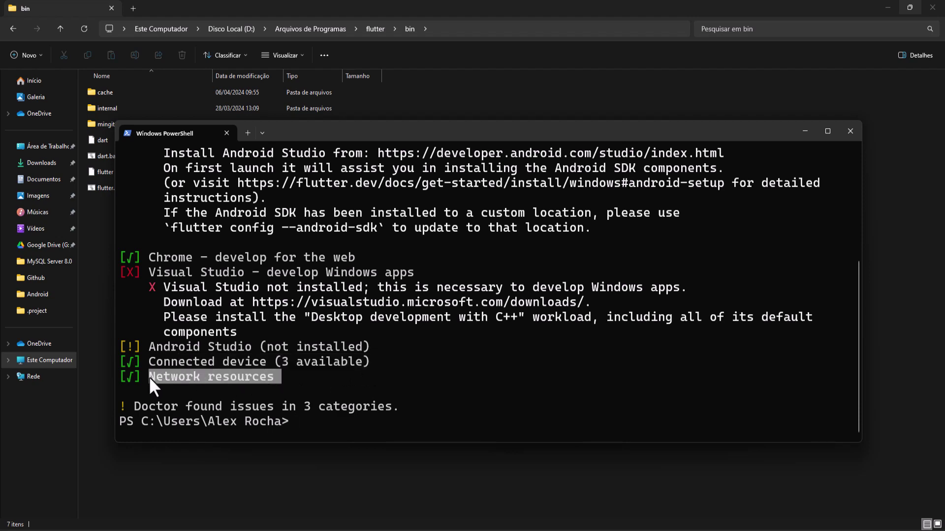
pyautogui.scroll(5, 150, 380)
pyautogui.scroll(-2, 166, 266)
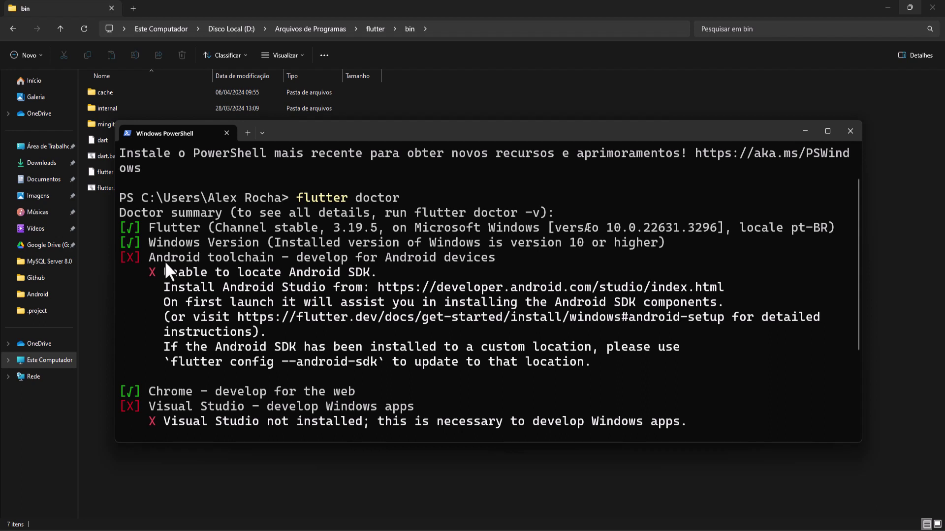
pyautogui.click(850, 131)
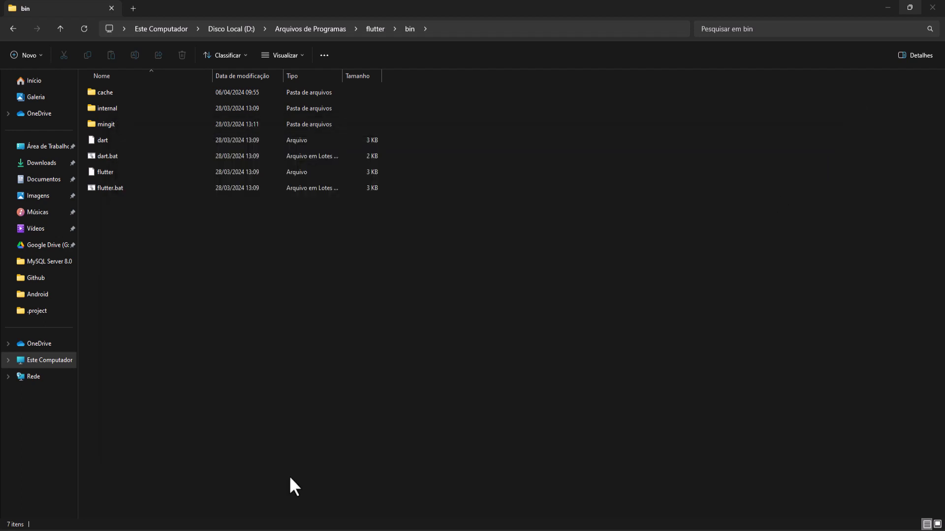
# Switch to Google Chrome and search Google for "android studio"
pyautogui.press('super')
pyautogui.write('goo')
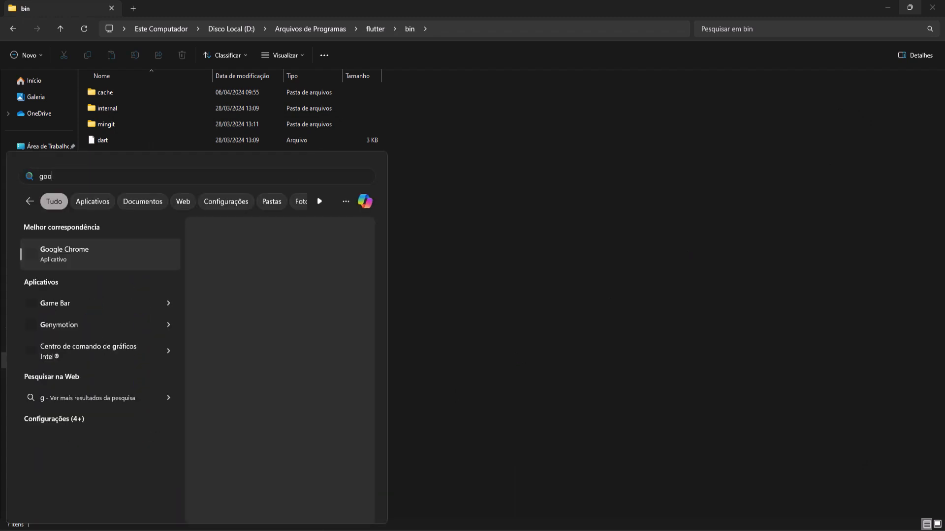
pyautogui.press('Return')
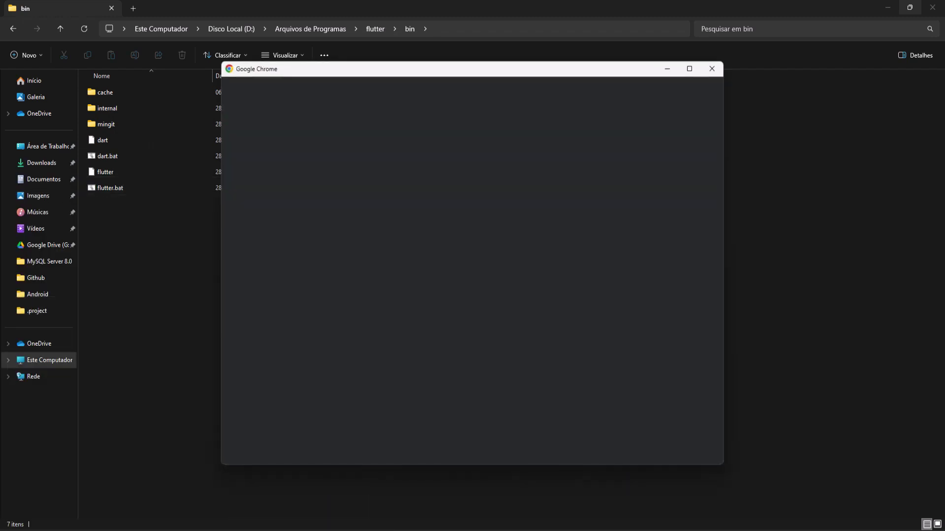
pyautogui.click(442, 328)
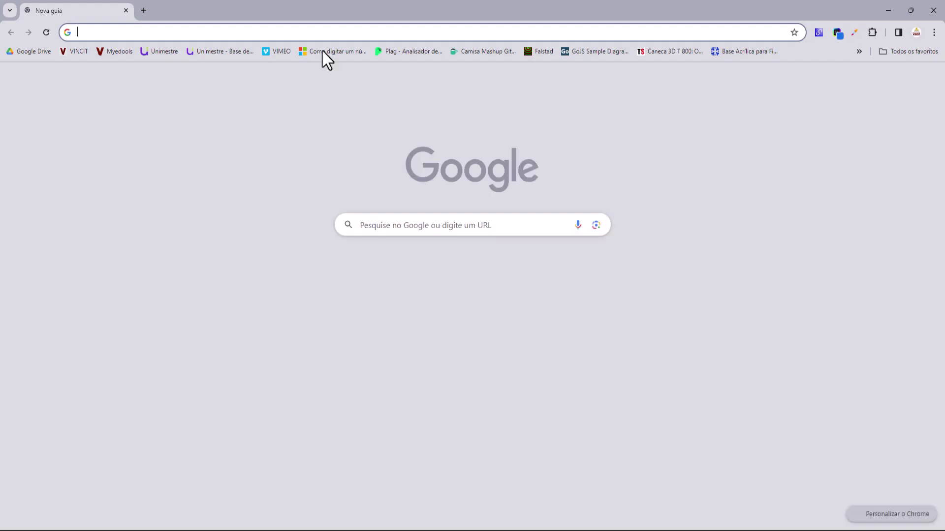
pyautogui.click(216, 34)
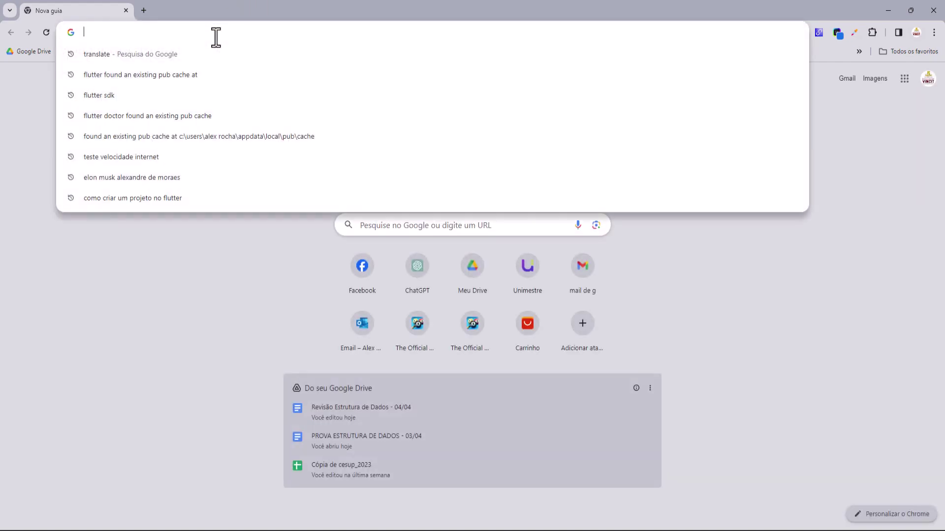
pyautogui.write('android stu')
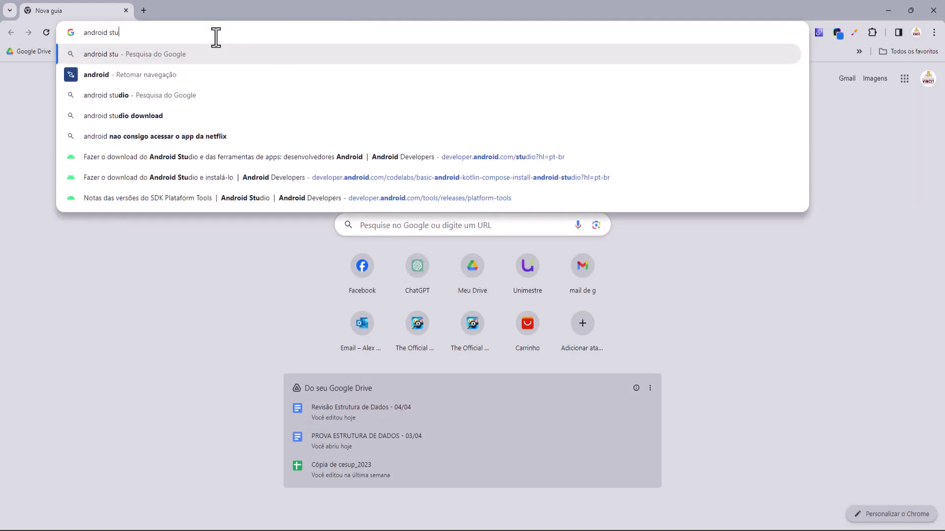
pyautogui.write('dio')
pyautogui.press('Return')
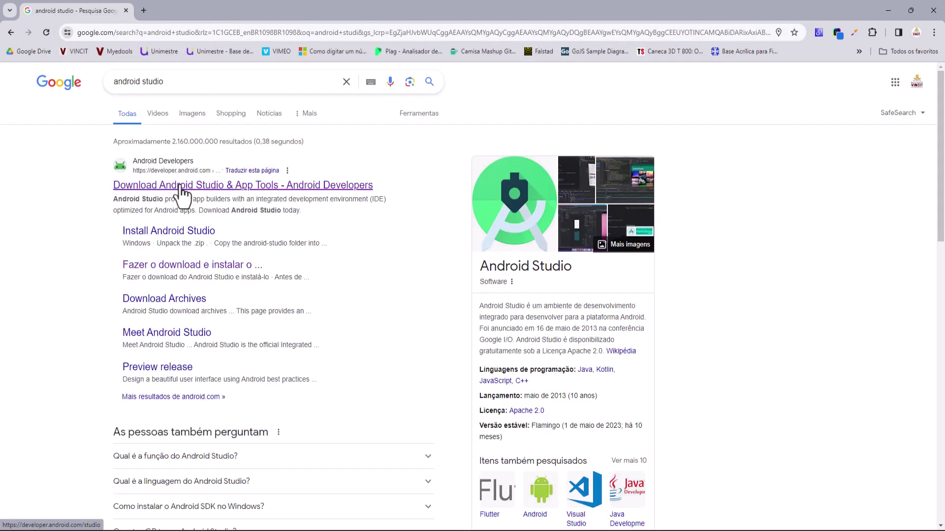
# Open the official Android Studio download page, request the Android Studio Iguana download, dismiss the badge notice, and accept the terms and conditions
pyautogui.click(182, 195)
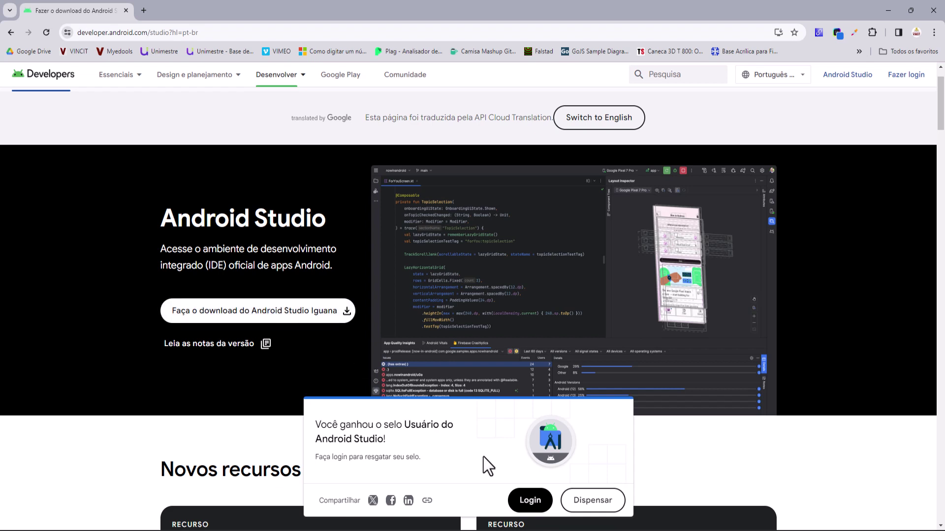
pyautogui.click(308, 320)
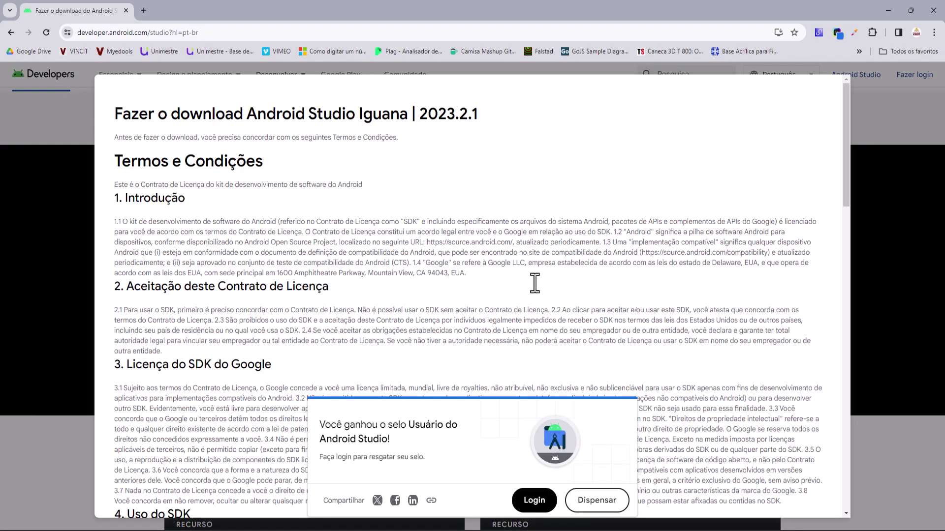
pyautogui.click(580, 505)
pyautogui.scroll(-15, 635, 433)
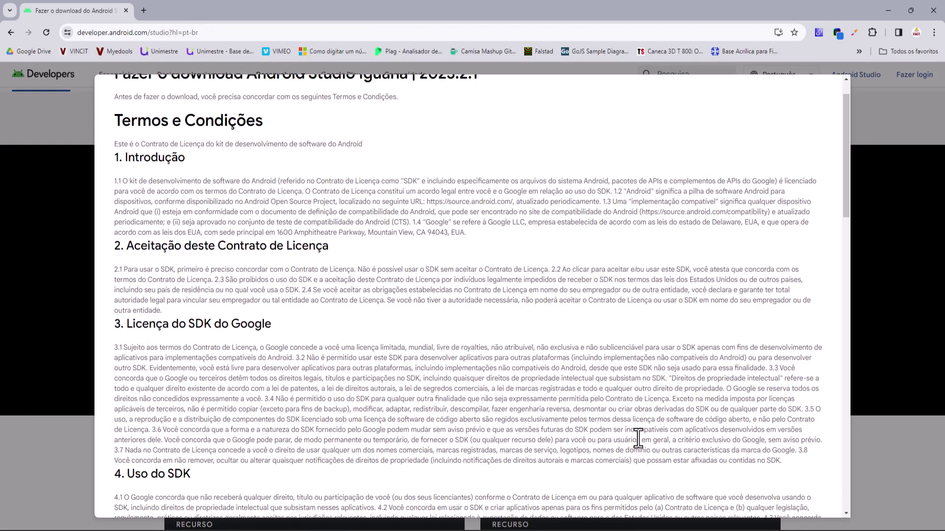
pyautogui.scroll(-8, 445, 423)
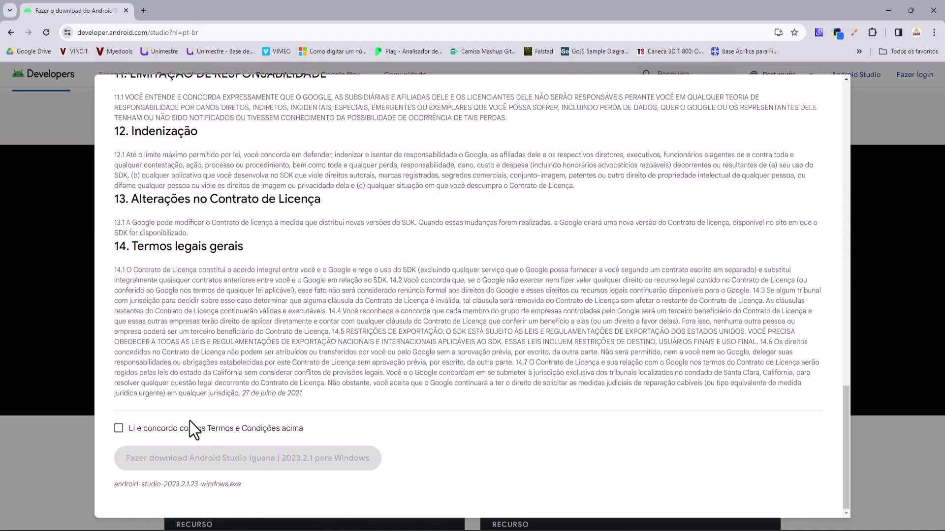
pyautogui.click(167, 428)
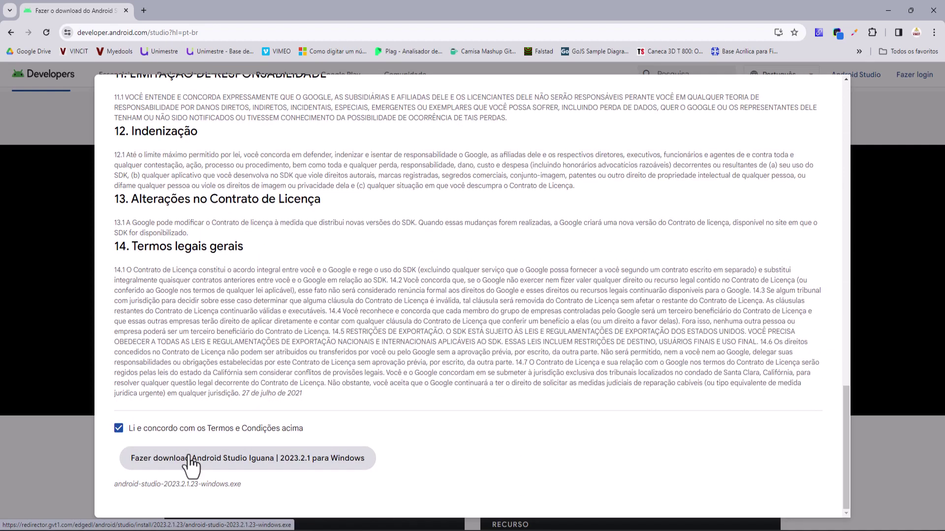
# Start downloading android-studio-2023.2.1.23-windows.exe to the Downloads folder, and cancel the running download
pyautogui.click(189, 457)
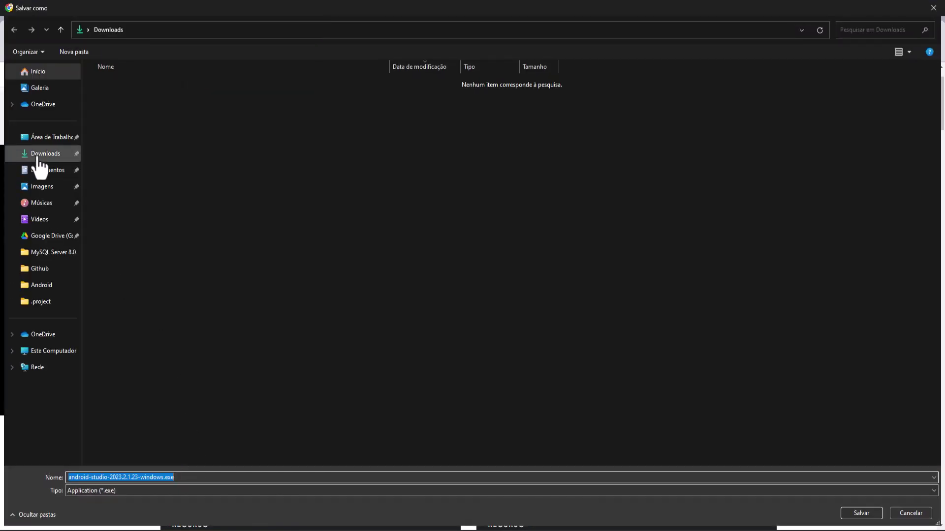
pyautogui.click(37, 157)
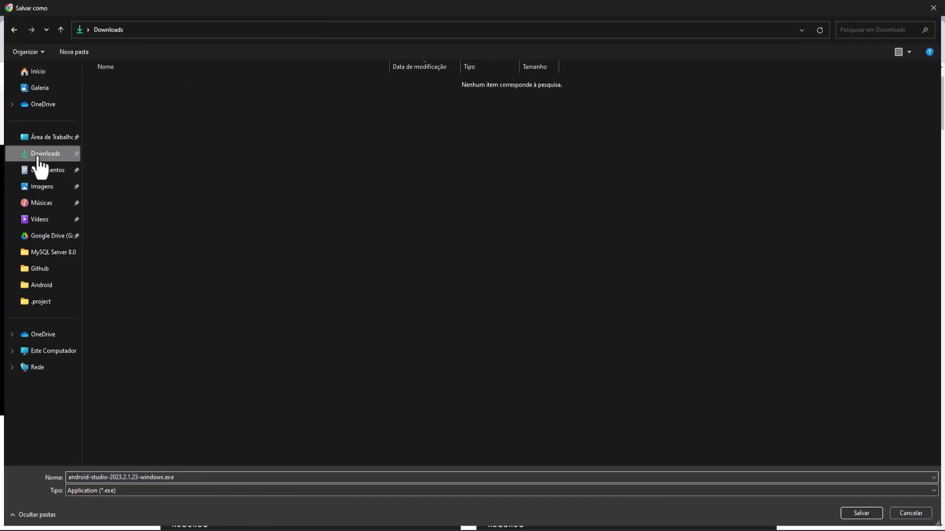
pyautogui.click(869, 517)
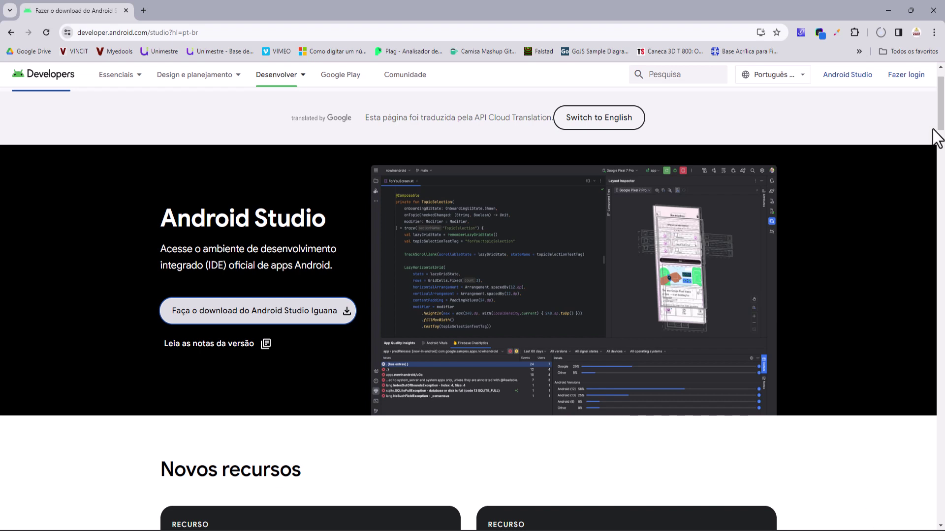
pyautogui.click(880, 33)
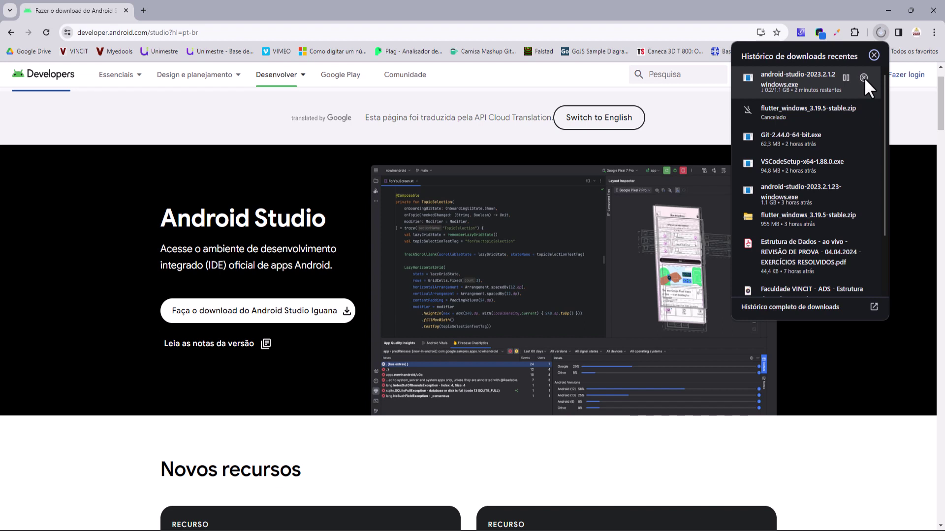
pyautogui.click(863, 77)
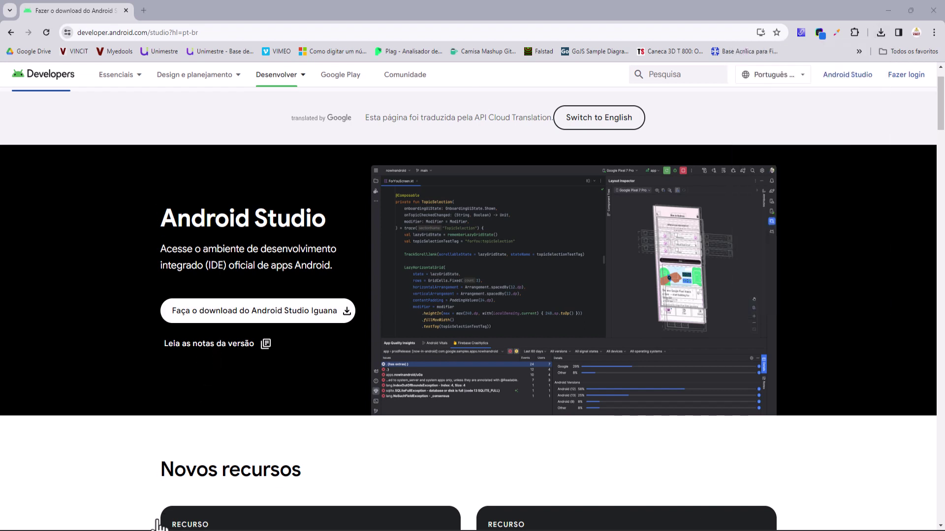
# Switch to File Explorer and run android-studio-2023.2.1.23-windows.exe from the Downloads folder as administrator
pyautogui.press('super+e')
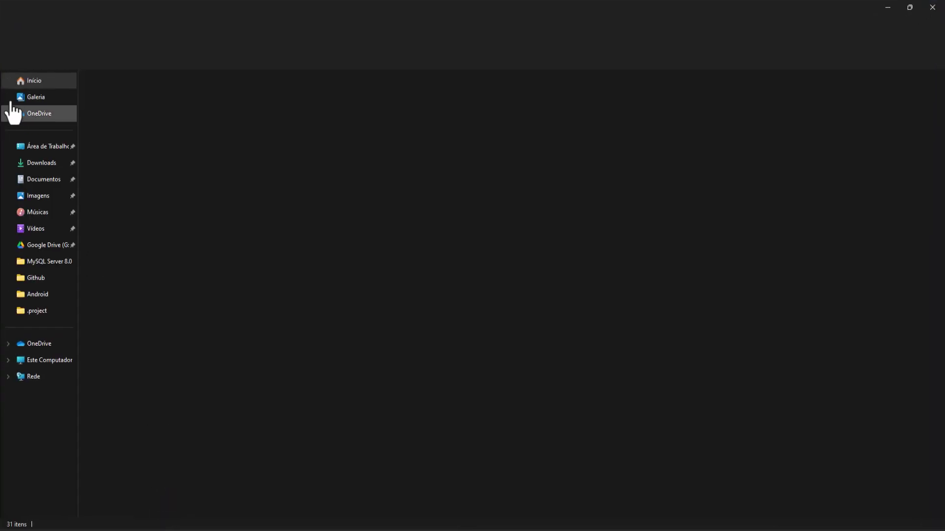
pyautogui.click(44, 168)
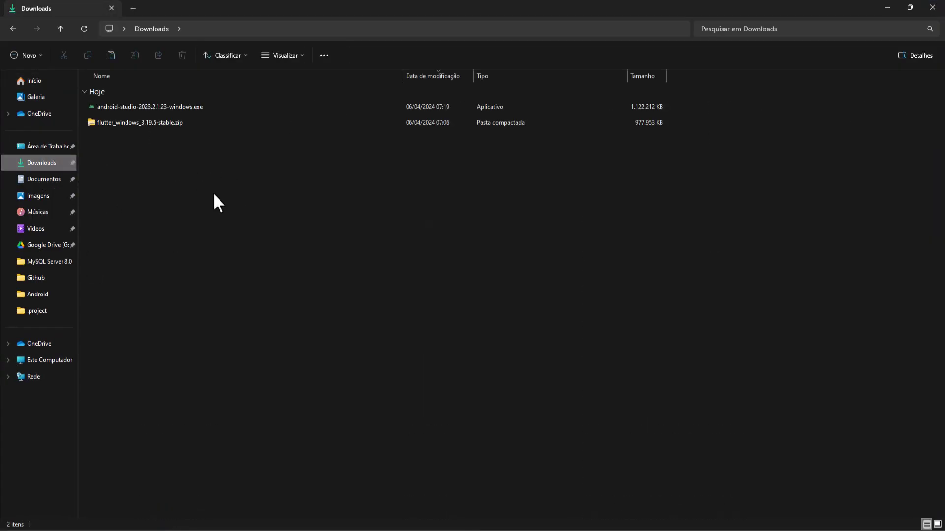
pyautogui.click(154, 105)
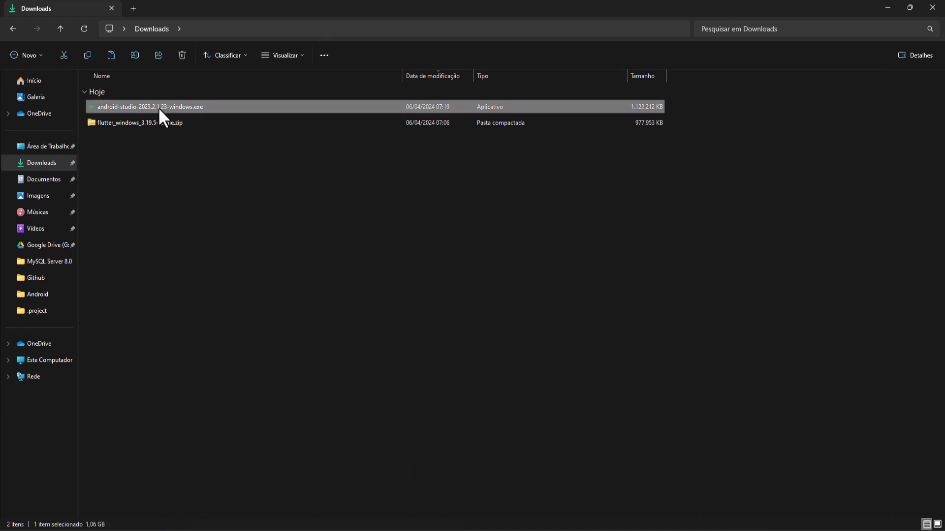
pyautogui.rightClick(158, 107)
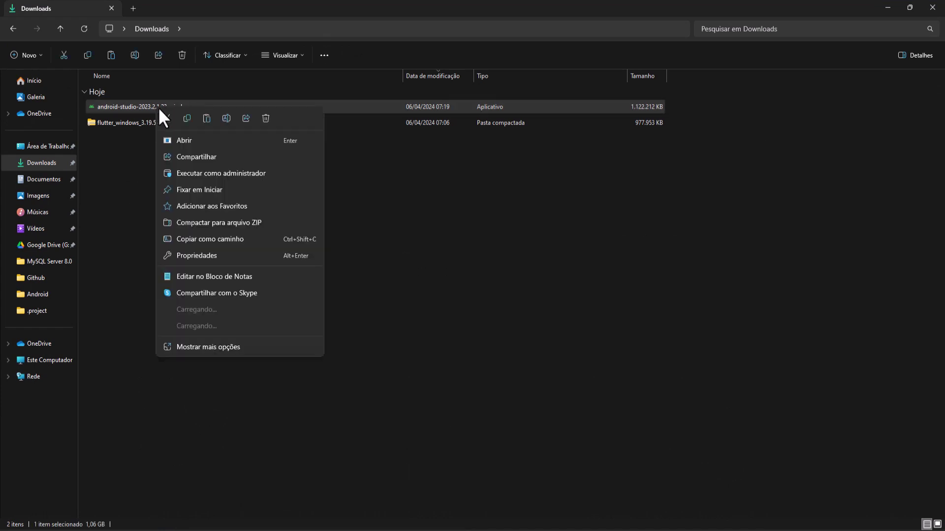
pyautogui.click(191, 172)
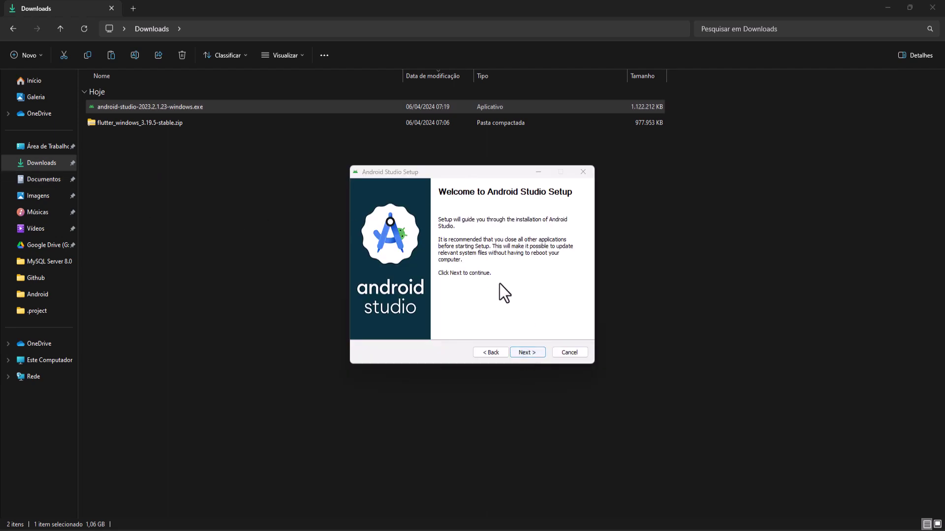
# Pass the setup welcome page and accept the Android Studio and Android Virtual Device components for installation
pyautogui.moveTo(492, 176); pyautogui.dragTo(477, 160)
pyautogui.click(511, 338)
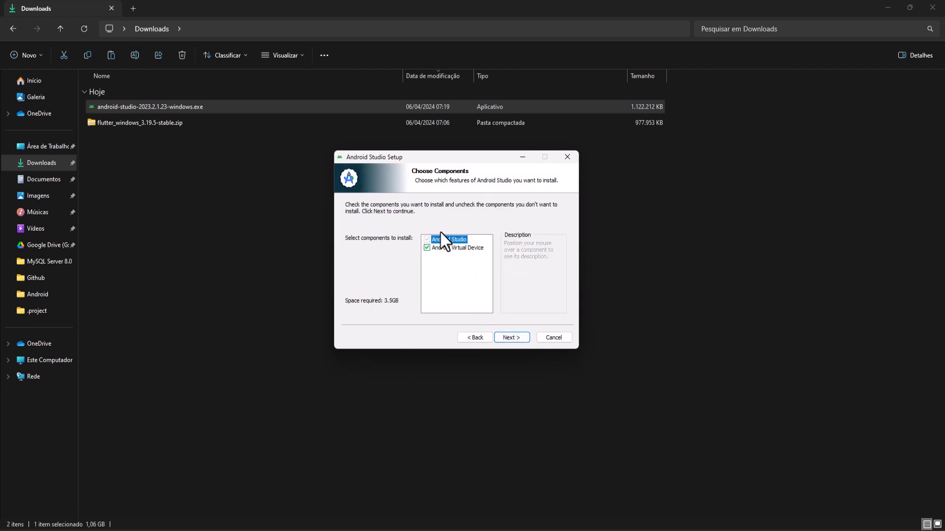
pyautogui.moveTo(470, 241)
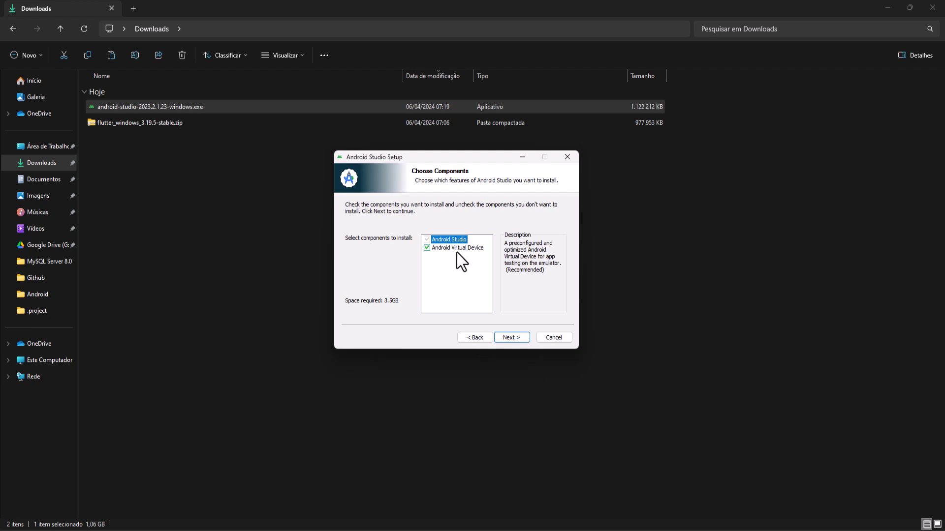
pyautogui.click(510, 338)
# Browse to D:\Arquivos de Programas and choose it as the Android Studio installation location
pyautogui.moveTo(471, 236); pyautogui.dragTo(420, 235)
pyautogui.click(537, 235)
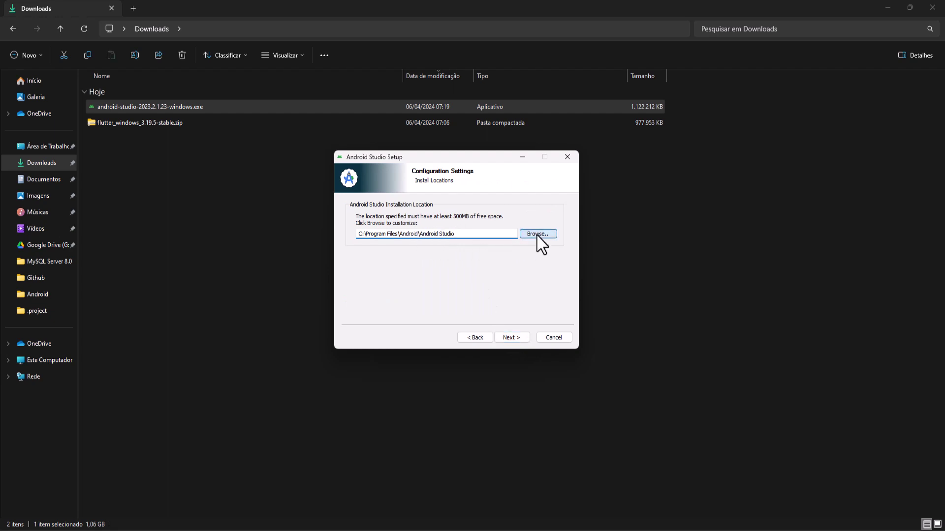
pyautogui.scroll(-1, 462, 274)
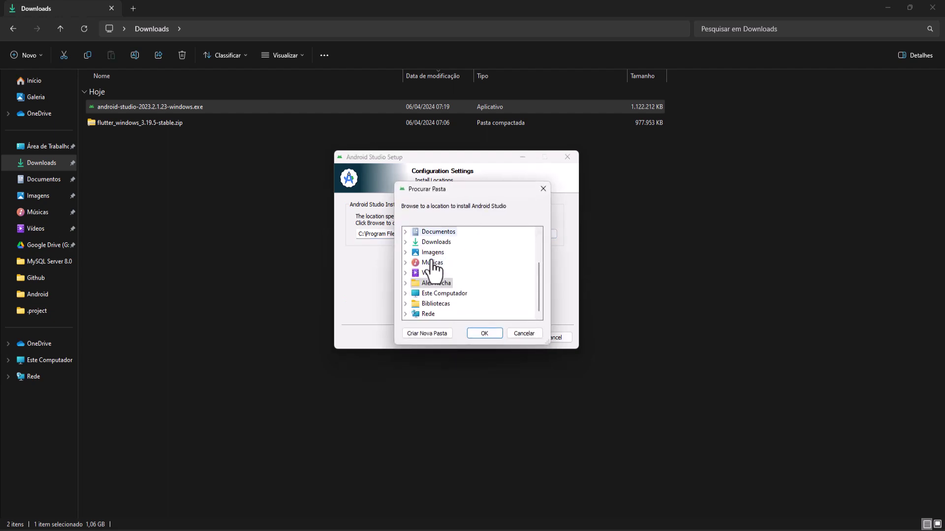
pyautogui.scroll(1, 460, 288)
pyautogui.scroll(-1, 443, 297)
pyautogui.doubleClick(430, 294)
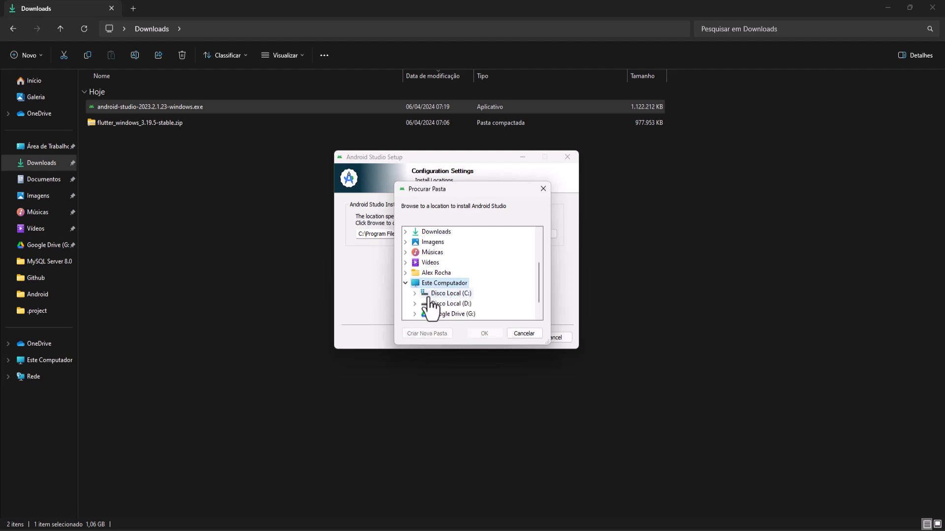
pyautogui.scroll(-1, 452, 300)
pyautogui.doubleClick(451, 295)
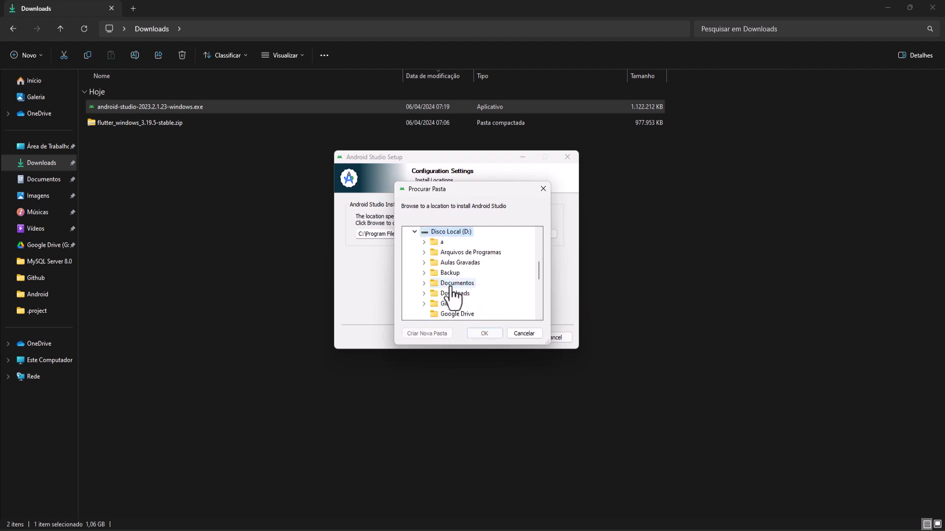
pyautogui.doubleClick(465, 253)
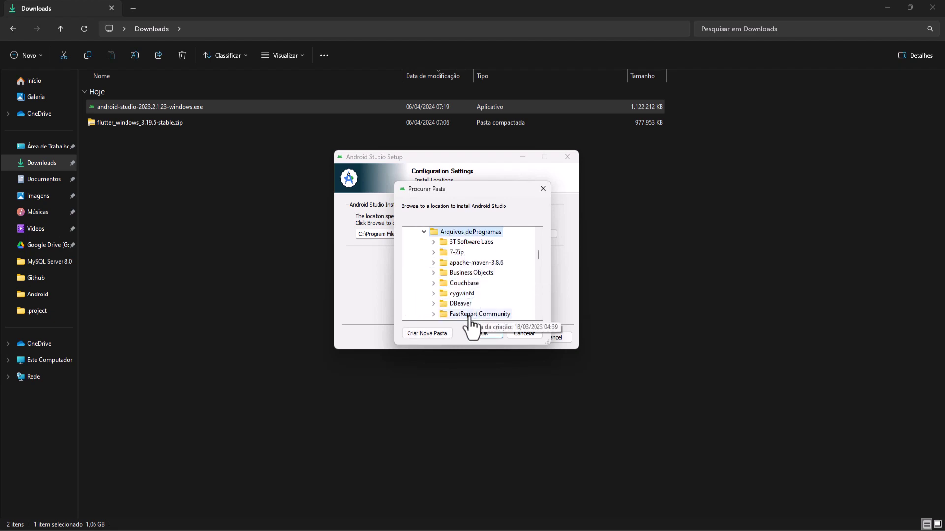
pyautogui.click(484, 333)
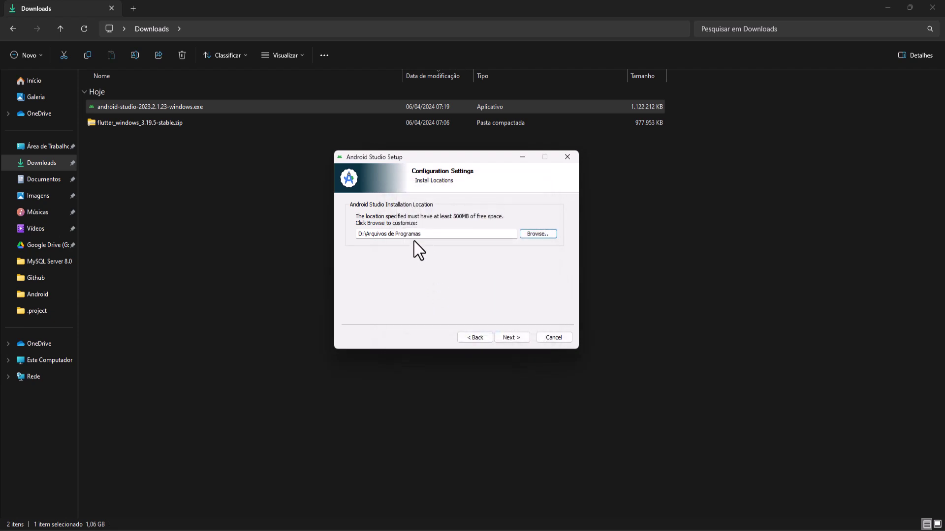
# Extend the installation path to D:\Arquivos de Programas\Android\Android Studio and accept the location
pyautogui.click(444, 236)
pyautogui.write('\\Android Studio')
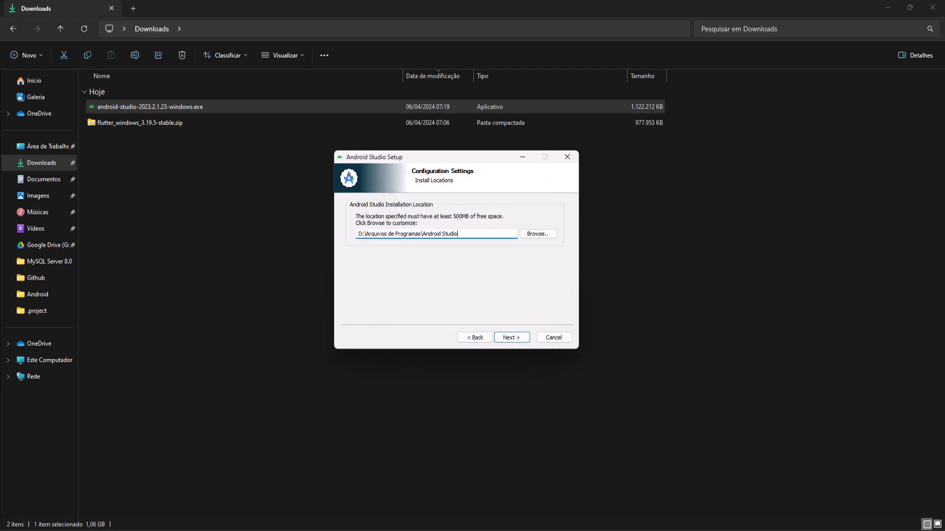
pyautogui.click(430, 236)
pyautogui.write('droid\\An')
pyautogui.doubleClick(438, 235)
pyautogui.click(436, 235)
pyautogui.moveTo(440, 237); pyautogui.dragTo(359, 235)
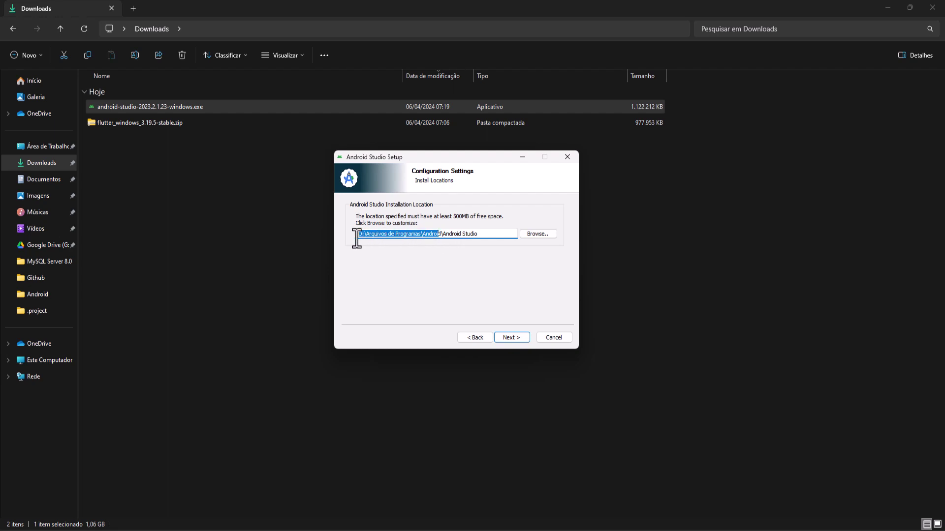
pyautogui.click(518, 341)
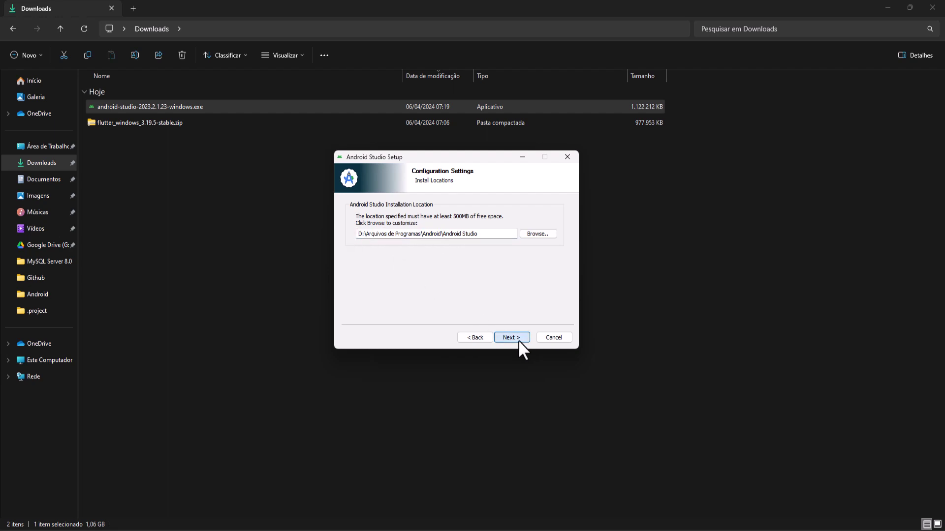
# Install Android Studio and review the detailed log of extracted files and output folders
pyautogui.click(512, 338)
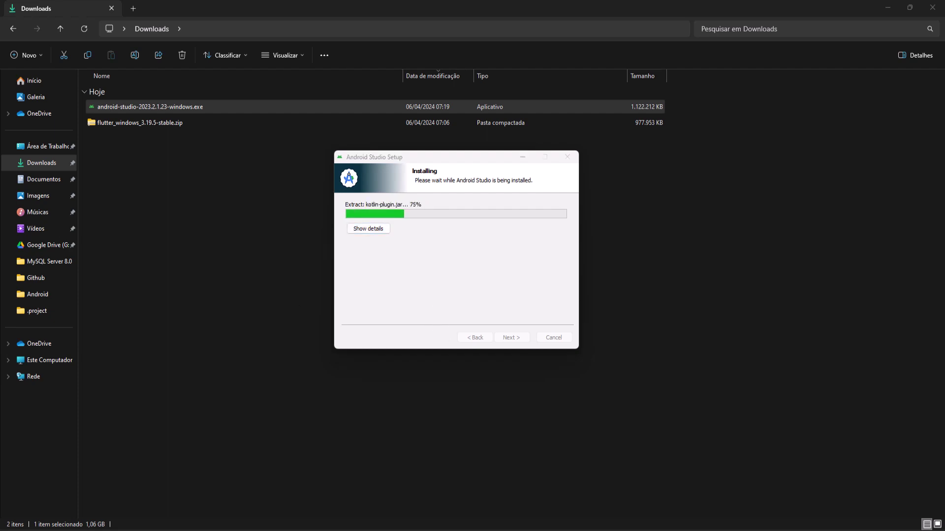
pyautogui.hotkey('ctrl', 'space')
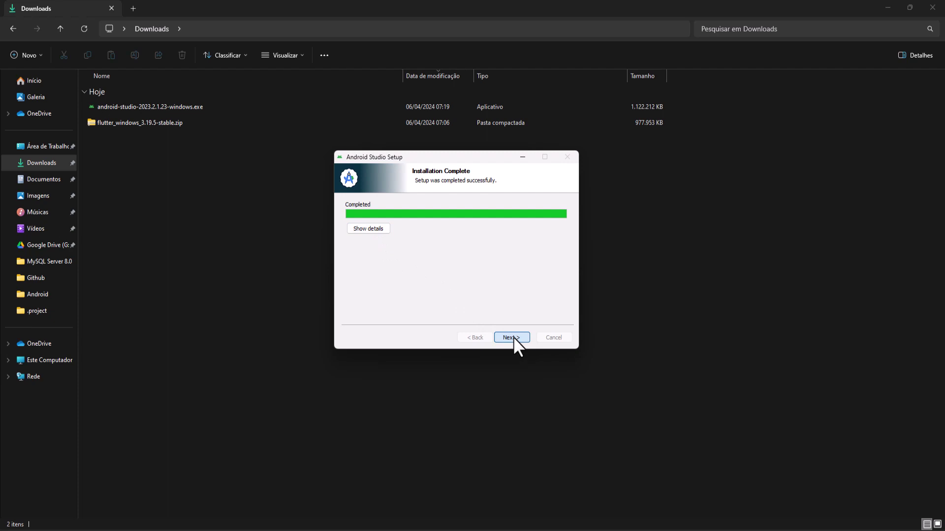
pyautogui.click(370, 230)
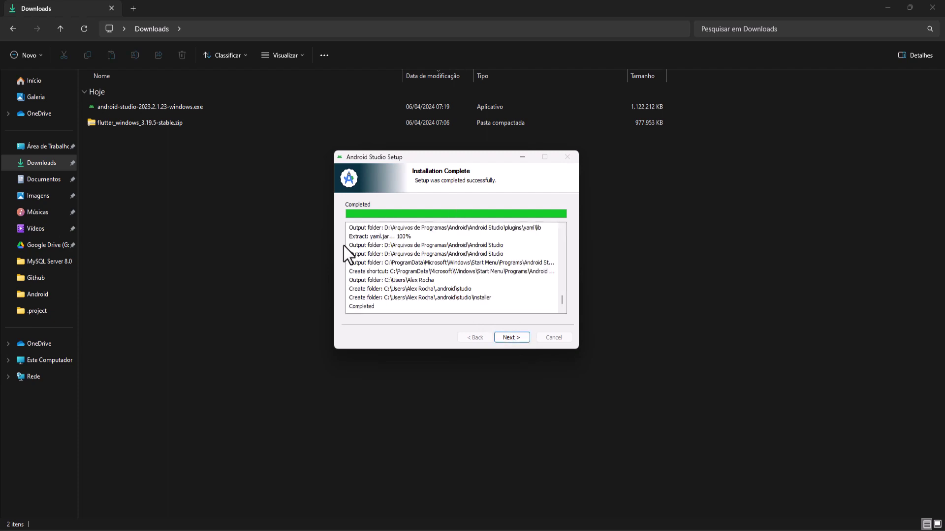
pyautogui.scroll(5, 395, 286)
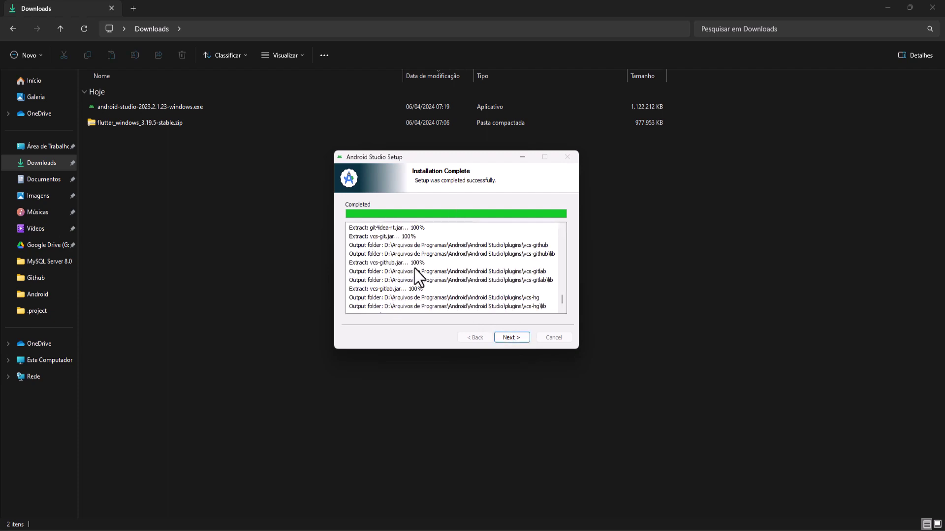
pyautogui.scroll(-5, 415, 268)
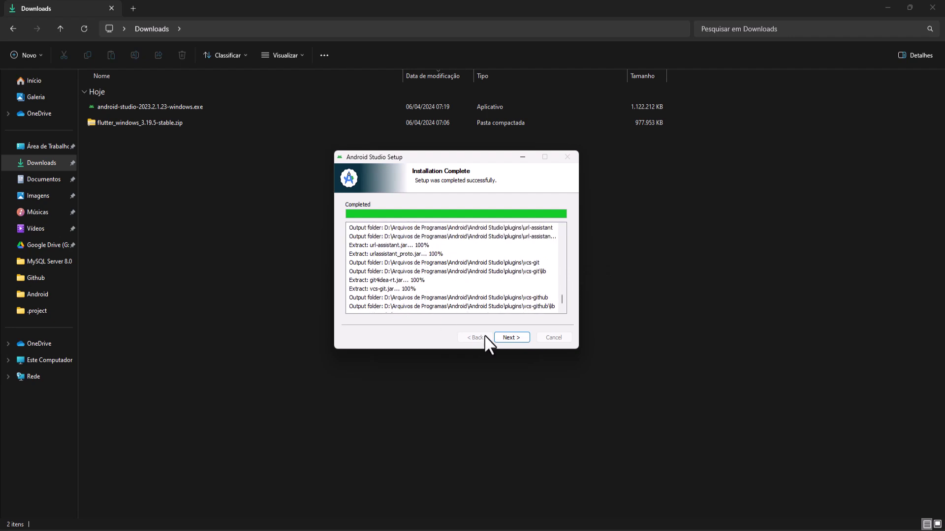
# Finish the setup with Start Android Studio enabled, and decline sending usage statistics to Google
pyautogui.click(518, 338)
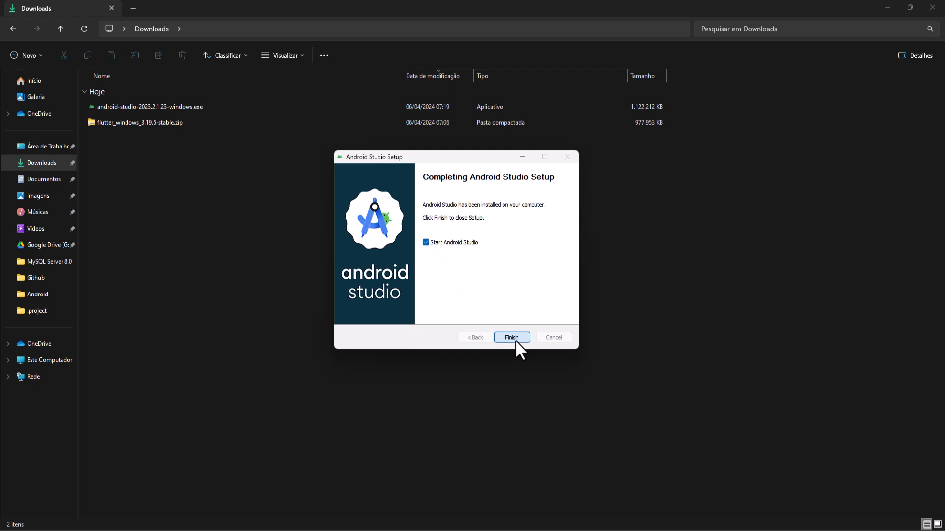
pyautogui.click(515, 341)
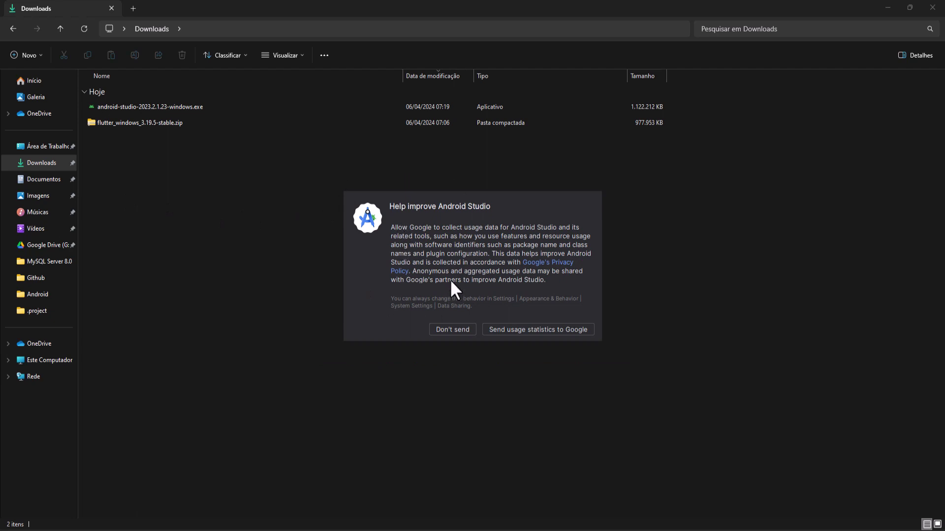
pyautogui.click(457, 330)
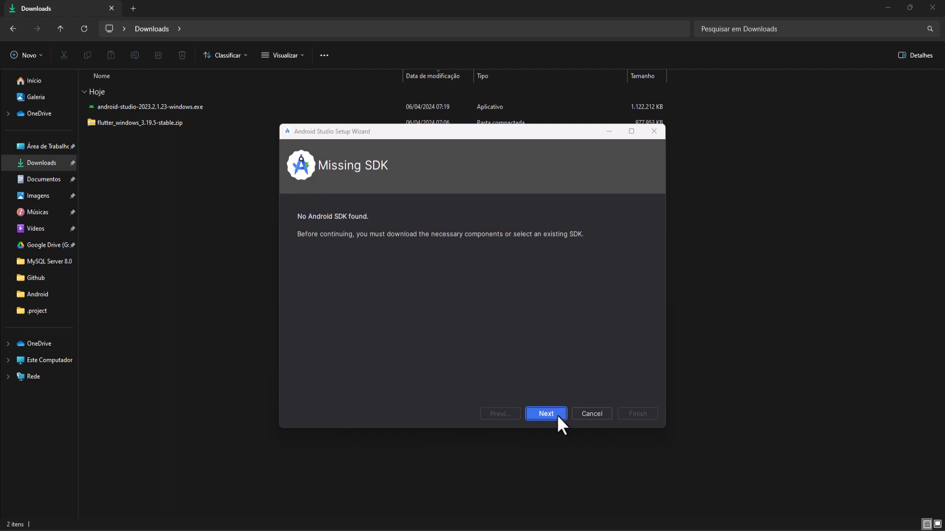
pyautogui.click(418, 122)
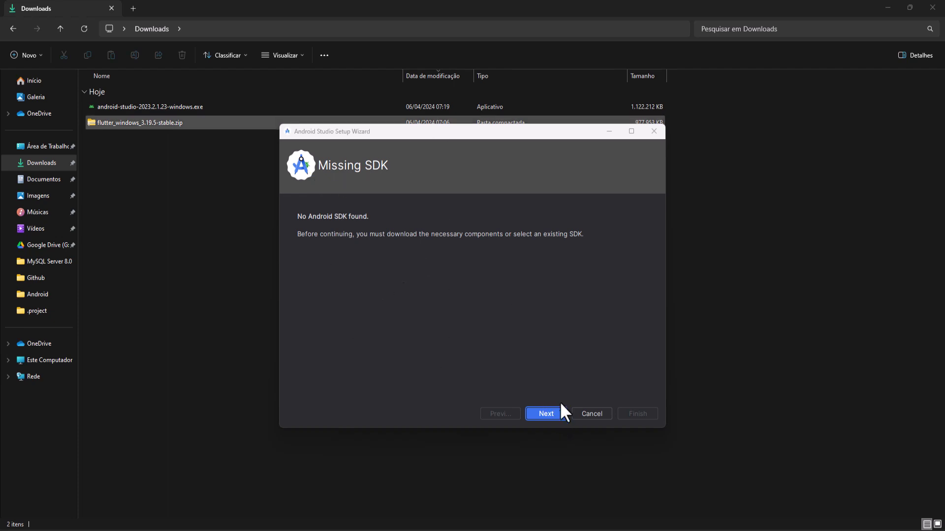
# Keep Android SDK and Android 14.0 (API 34) selected for installation, with D:\Arquivos de Programas\Android\sdk as the SDK location
pyautogui.click(551, 415)
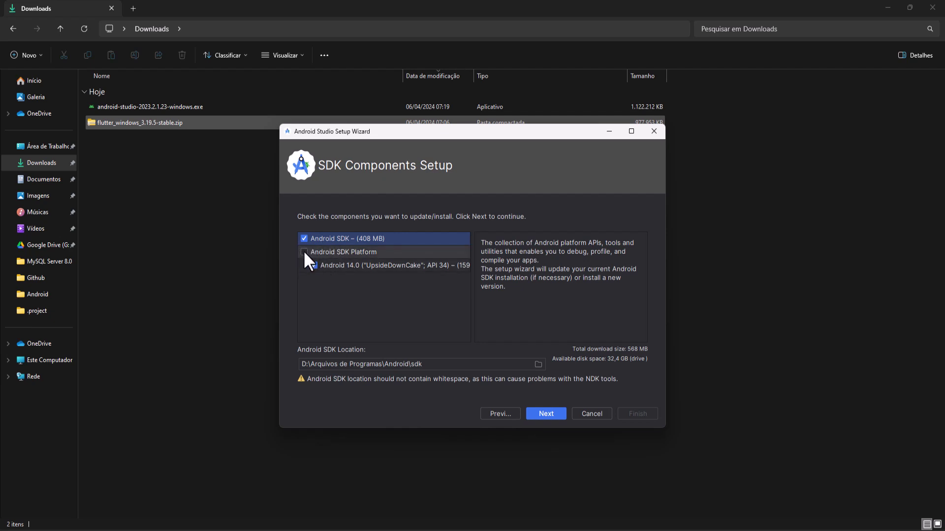
pyautogui.click(324, 251)
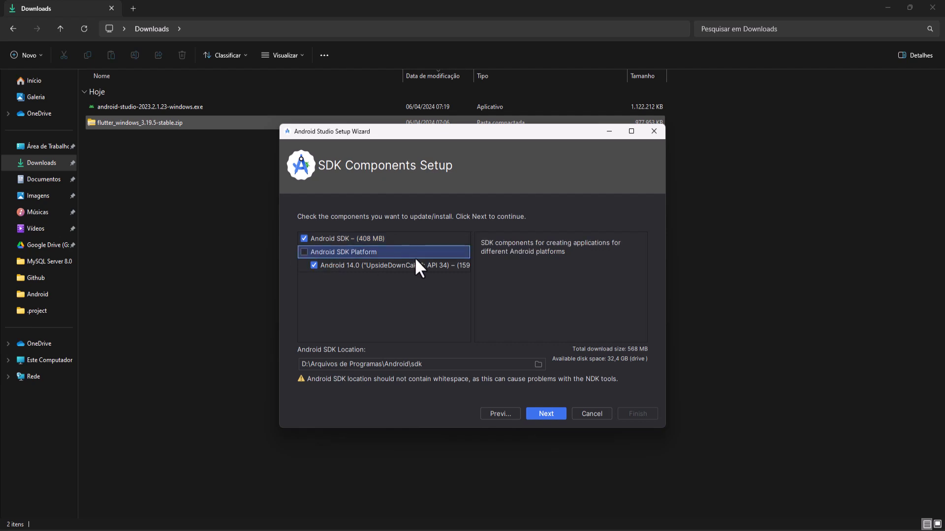
pyautogui.click(368, 239)
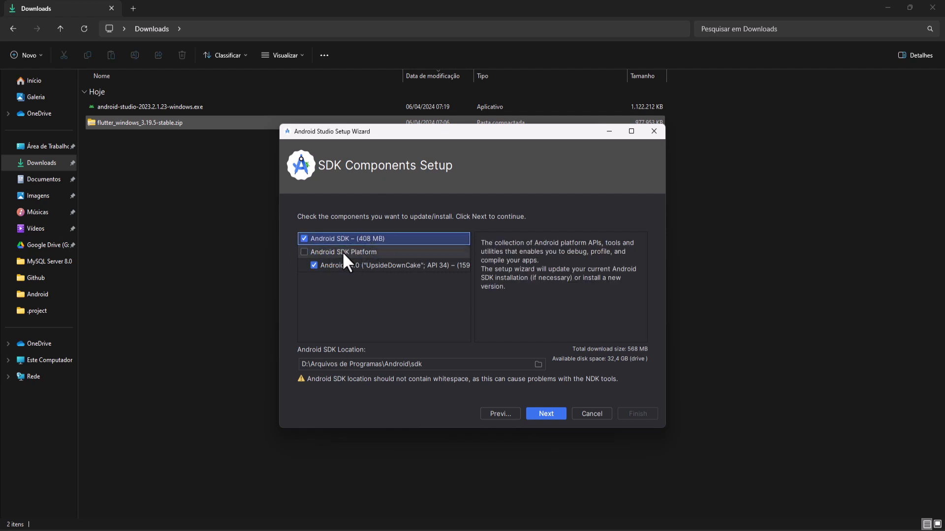
pyautogui.click(303, 252)
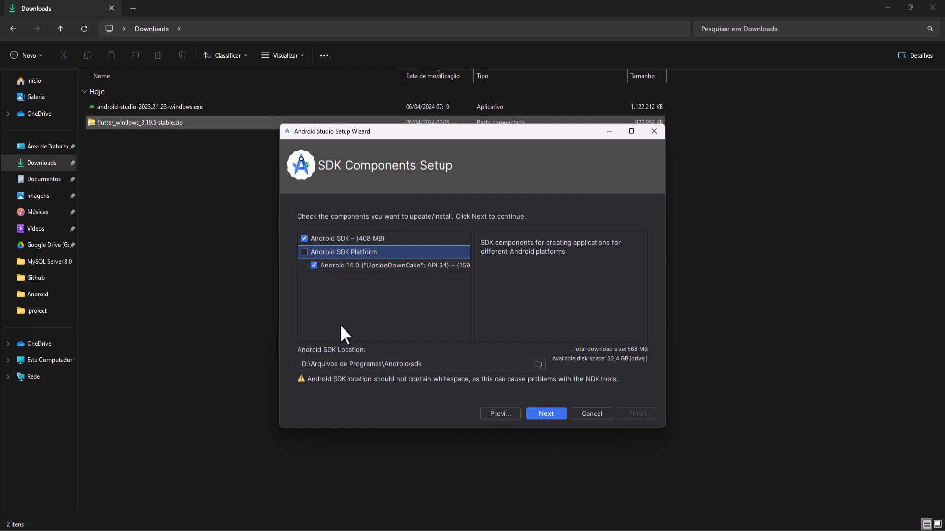
pyautogui.click(436, 364)
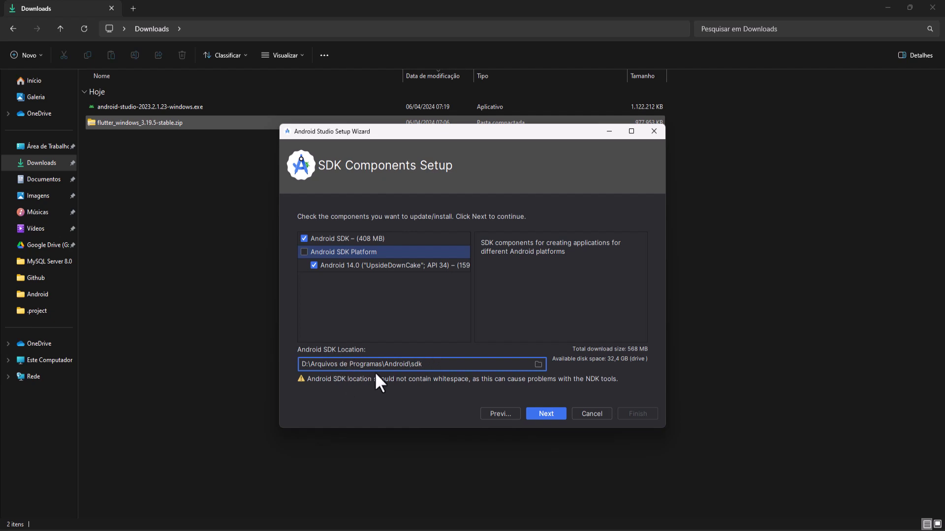
pyautogui.doubleClick(402, 365)
pyautogui.click(434, 364)
pyautogui.click(307, 364)
pyautogui.click(546, 414)
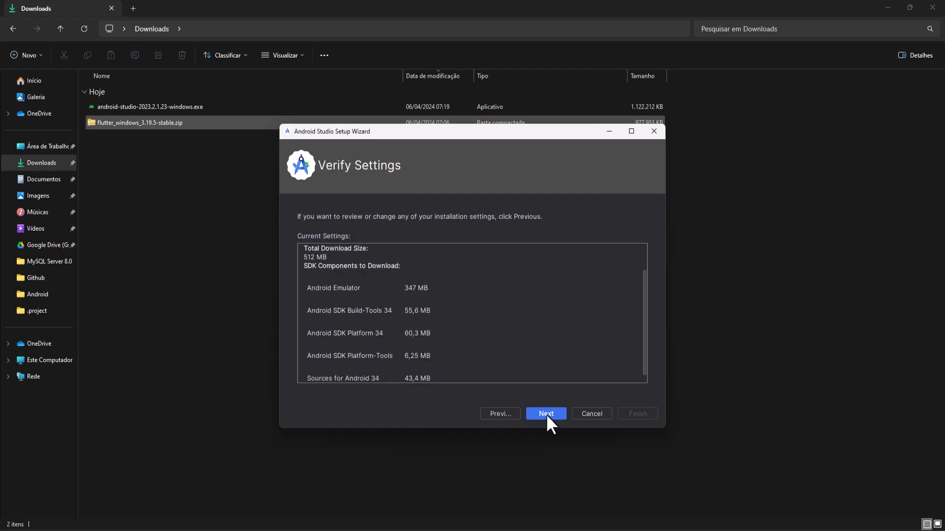
# Review the SDK installation settings, then accept the android-sdk-license for all listed components and start the download
pyautogui.scroll(2, 414, 303)
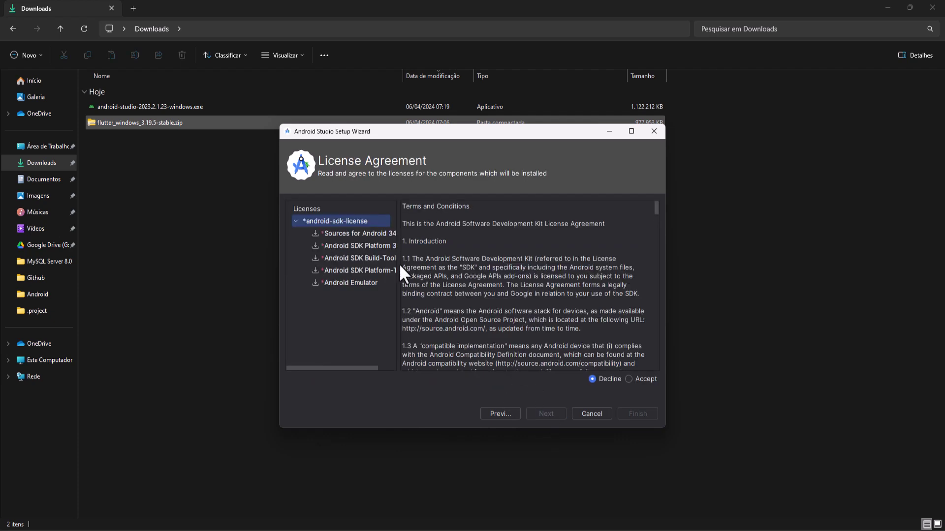
pyautogui.click(629, 379)
pyautogui.click(358, 234)
pyautogui.click(355, 246)
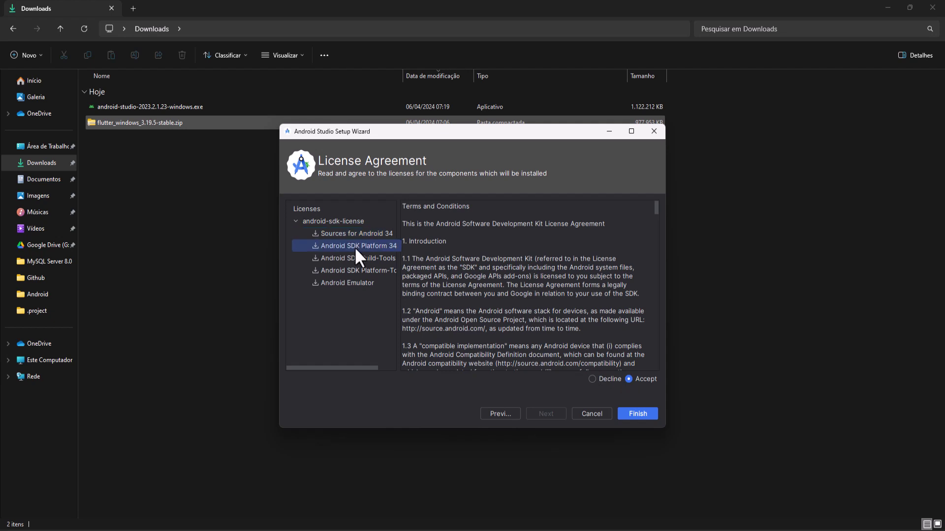
pyautogui.click(351, 257)
pyautogui.click(350, 271)
pyautogui.click(349, 282)
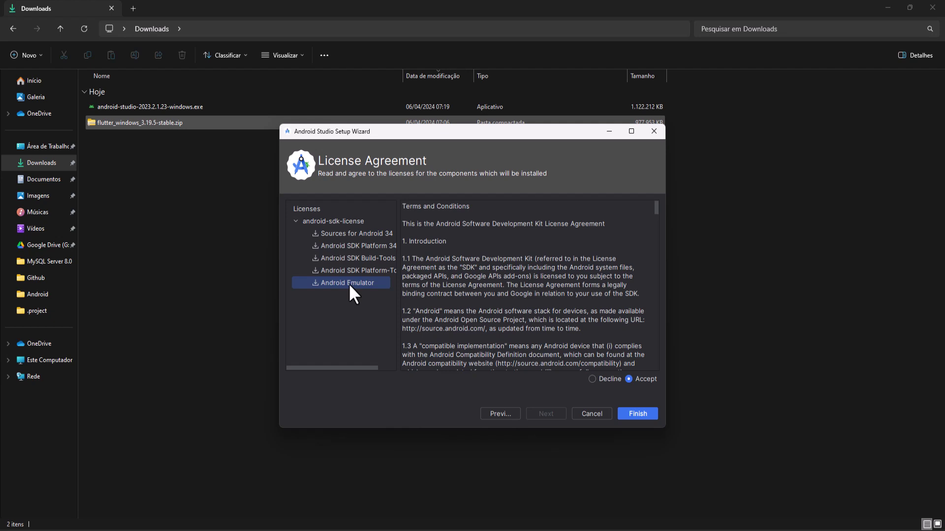
pyautogui.click(634, 414)
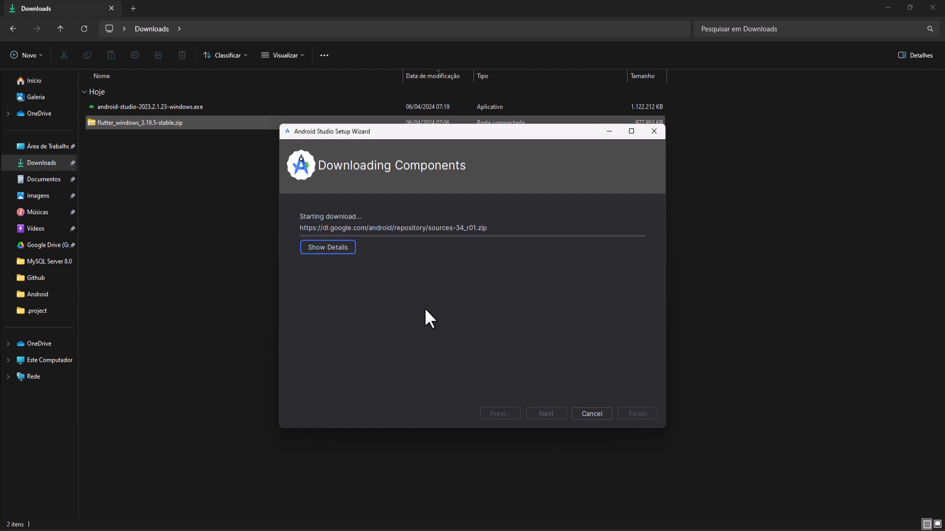
# Show the component download details, review the installation log, and finish the setup wizard
pyautogui.click(326, 247)
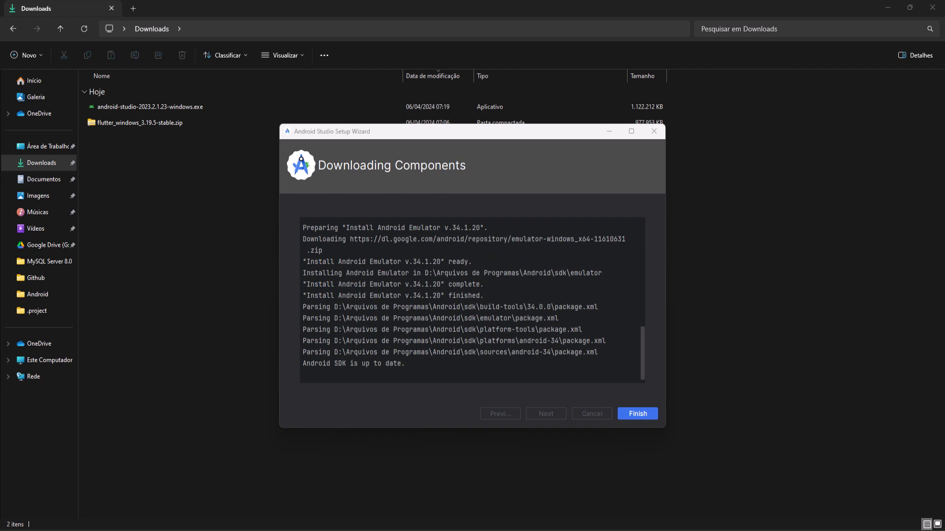
pyautogui.scroll(3, 376, 239)
pyautogui.click(624, 414)
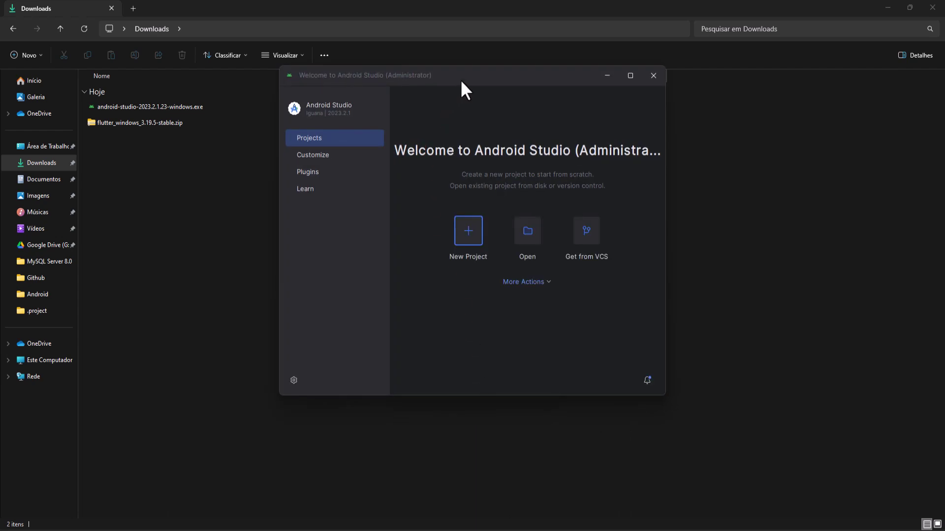
pyautogui.moveTo(461, 81); pyautogui.dragTo(415, 125)
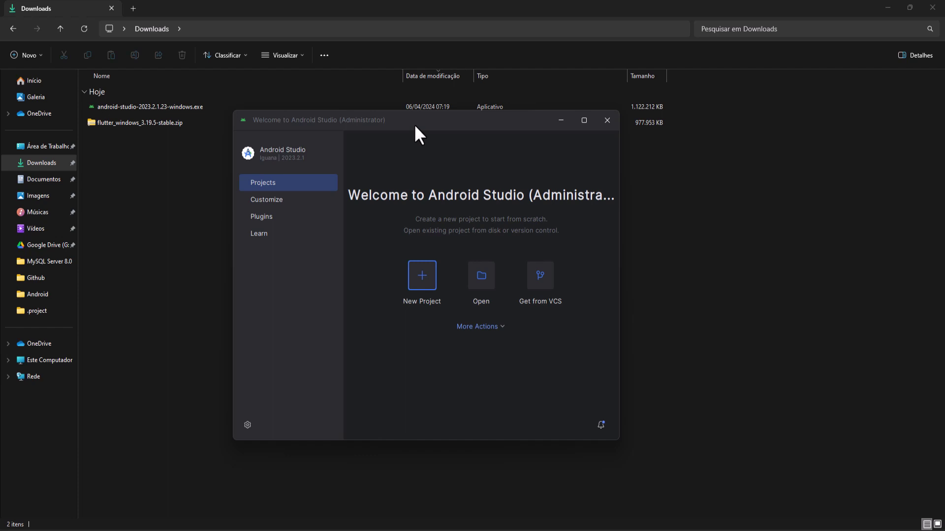
pyautogui.click(502, 328)
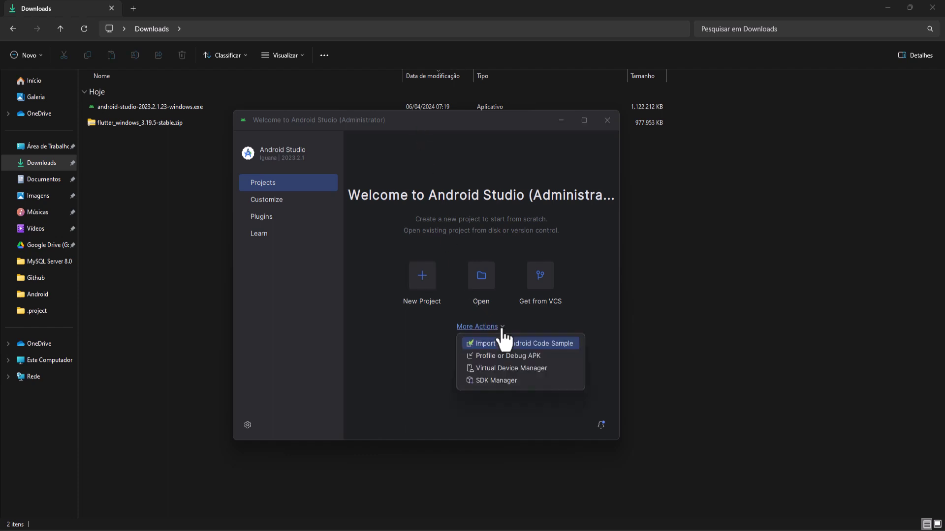
pyautogui.click(416, 375)
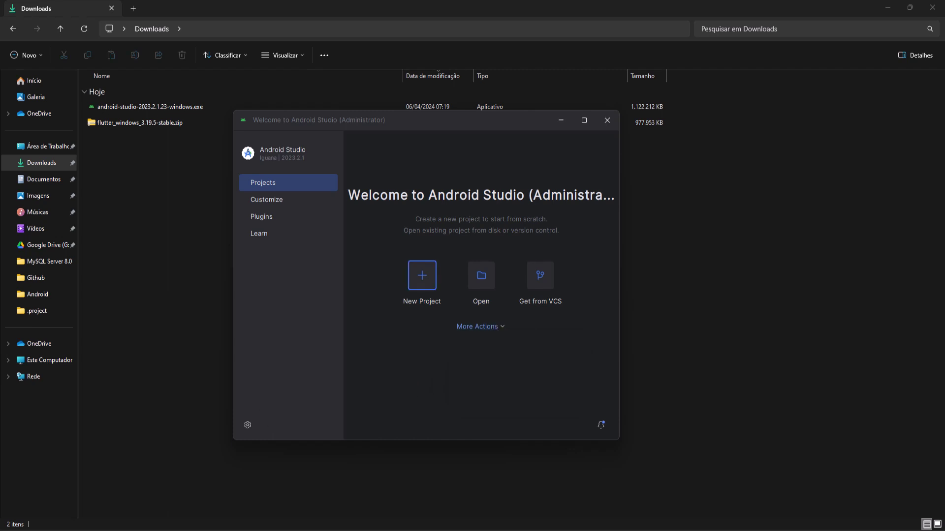
# Search Windows for the installed Android Studio application and bring up its welcome window
pyautogui.press('super')
pyautogui.write('an')
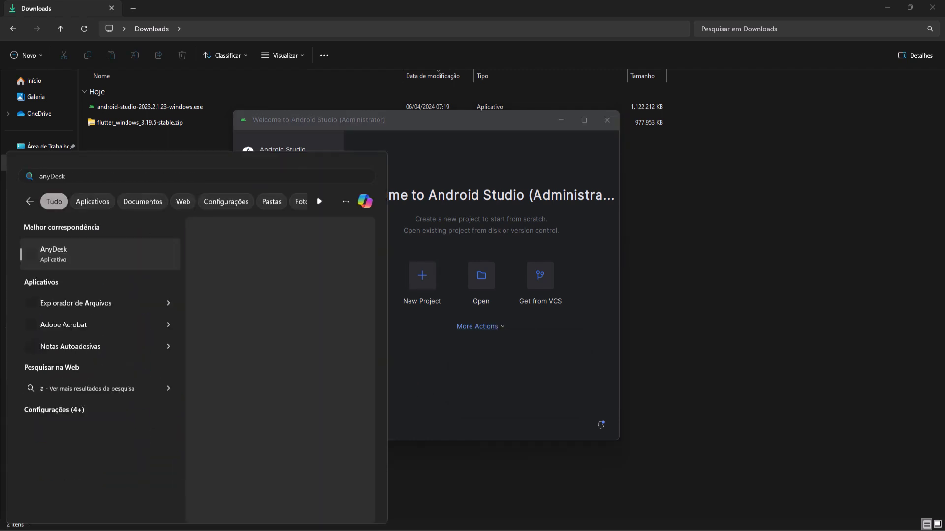
pyautogui.write('droid Studio')
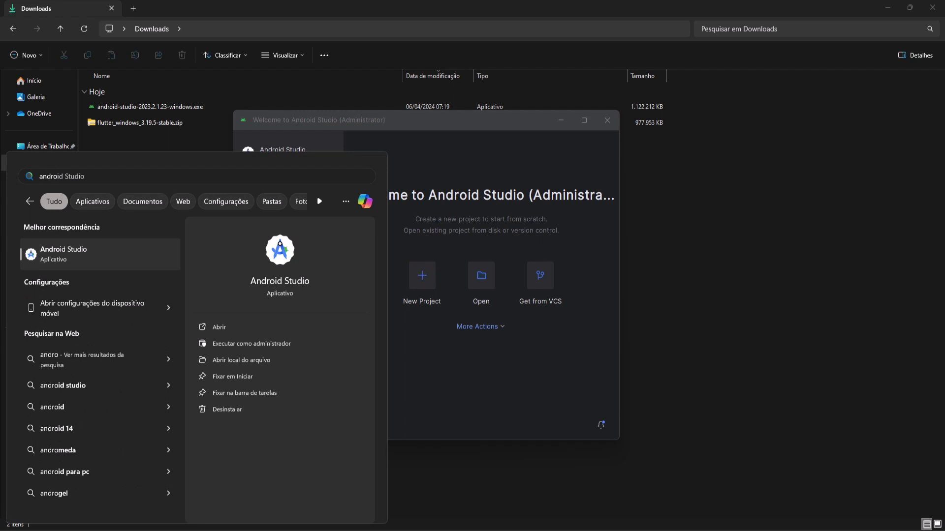
pyautogui.press('Return')
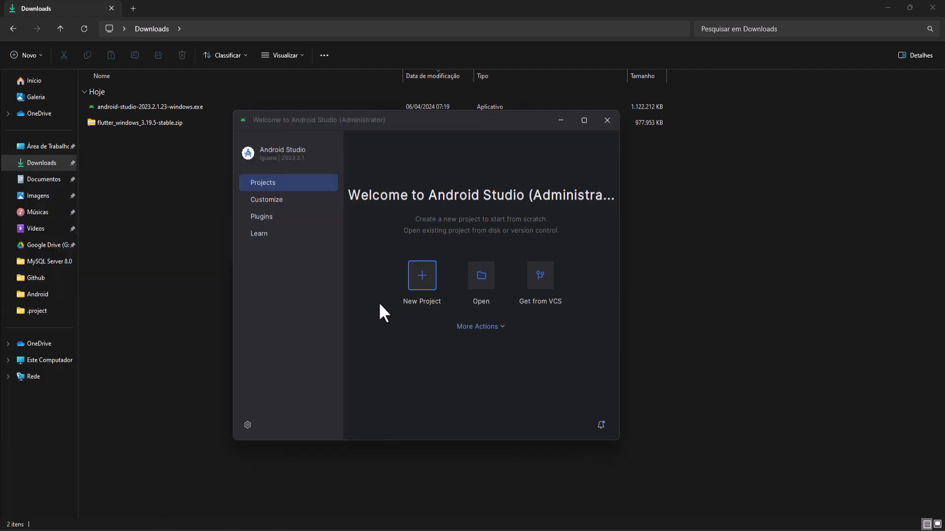
# Open the SDK Manager, look over the SDK platforms, and show the available SDK tools
pyautogui.click(502, 329)
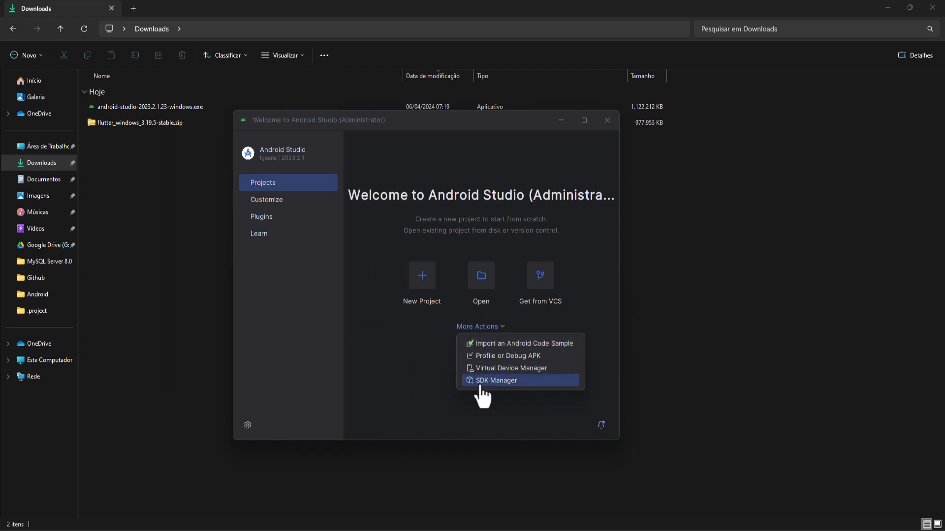
pyautogui.click(484, 385)
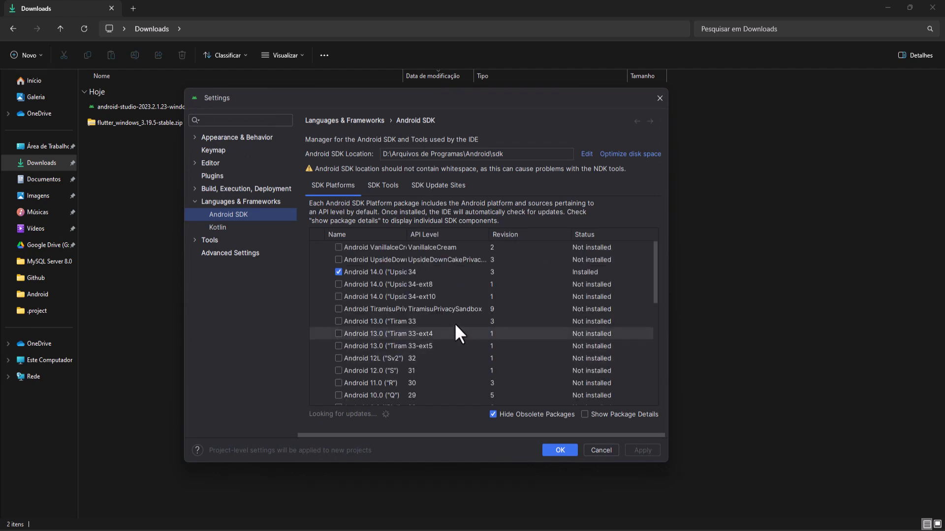
pyautogui.click(380, 182)
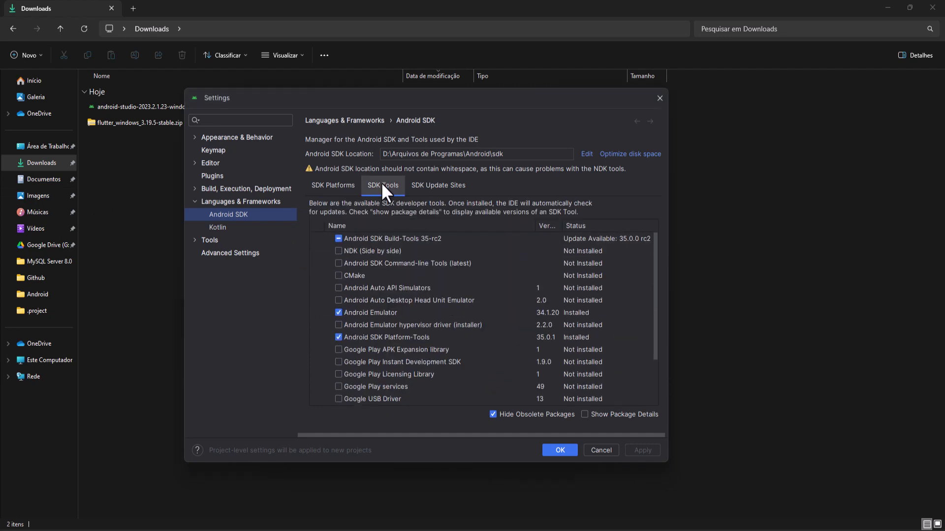
pyautogui.click(329, 186)
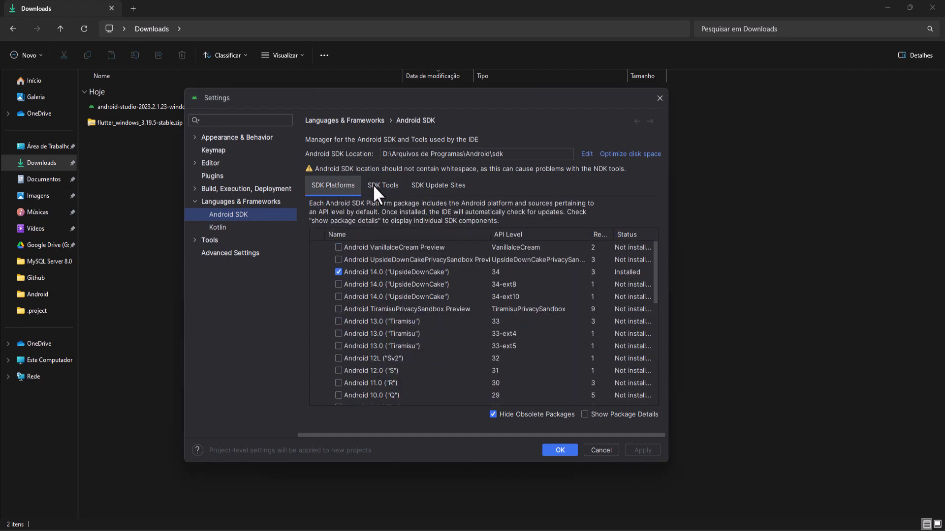
pyautogui.click(373, 184)
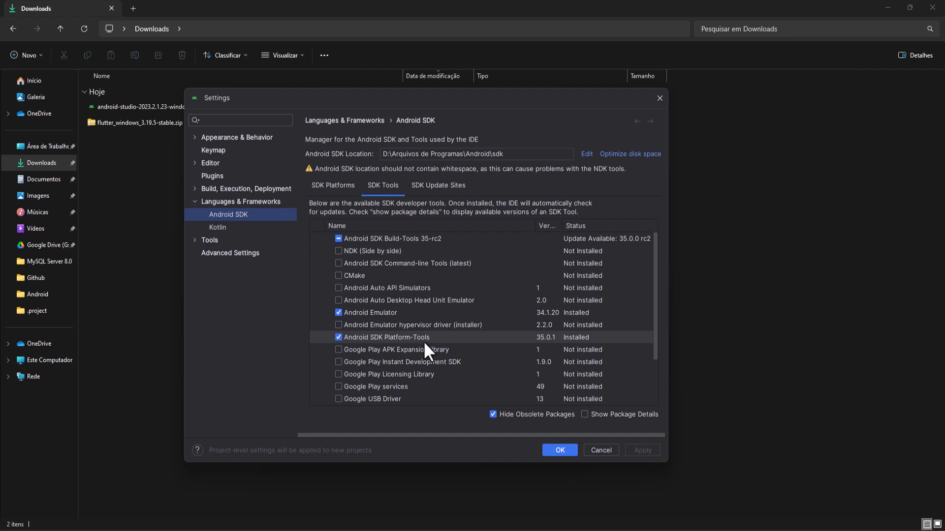
# Select Android SDK Command-line Tools (latest), Google USB Driver and Google Web Driver, and confirm their installation
pyautogui.scroll(-3, 423, 341)
pyautogui.scroll(3, 430, 341)
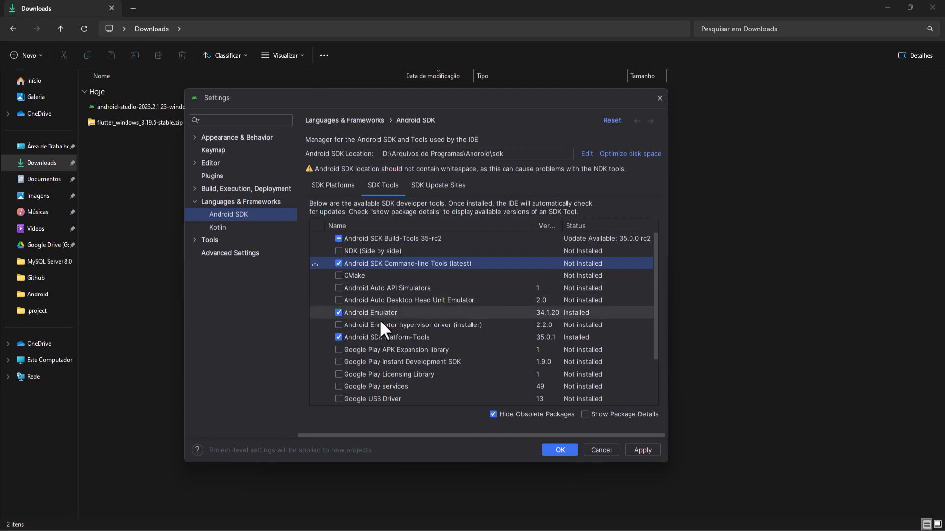
pyautogui.scroll(-3, 379, 327)
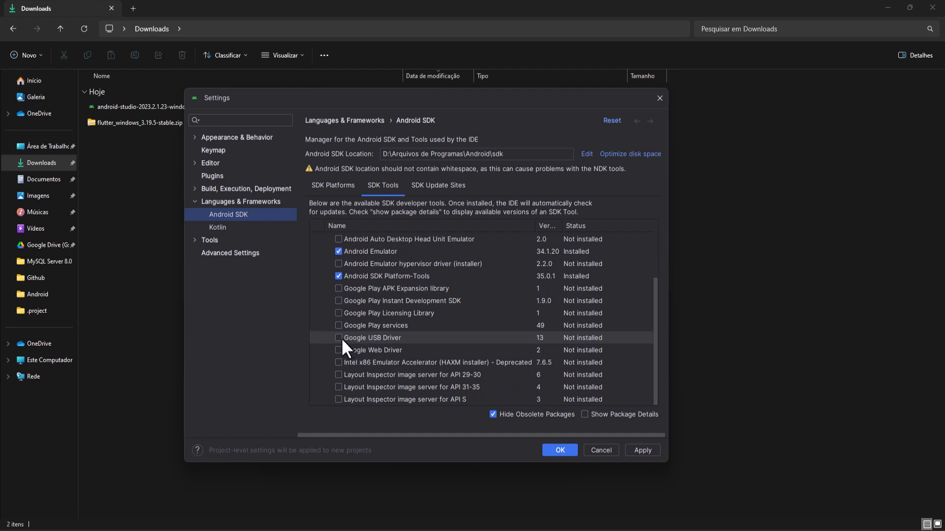
pyautogui.click(338, 337)
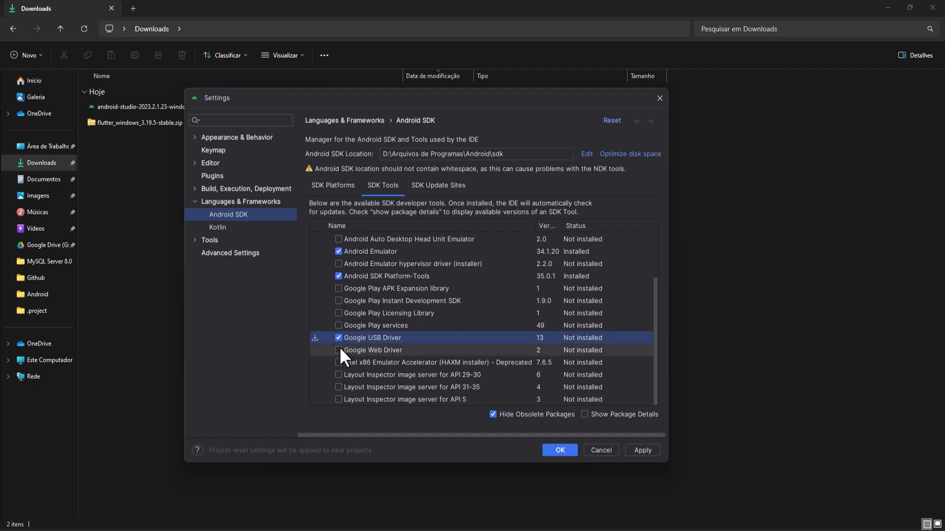
pyautogui.click(338, 348)
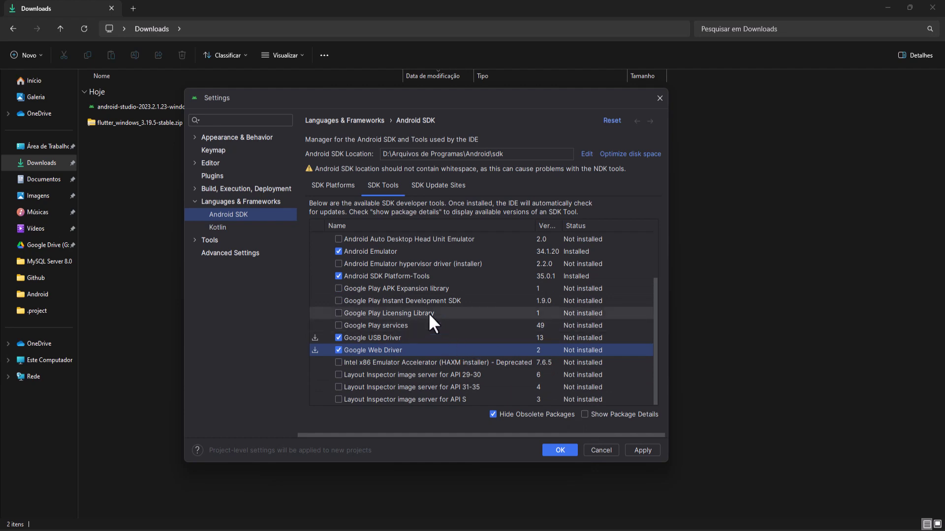
pyautogui.scroll(3, 426, 304)
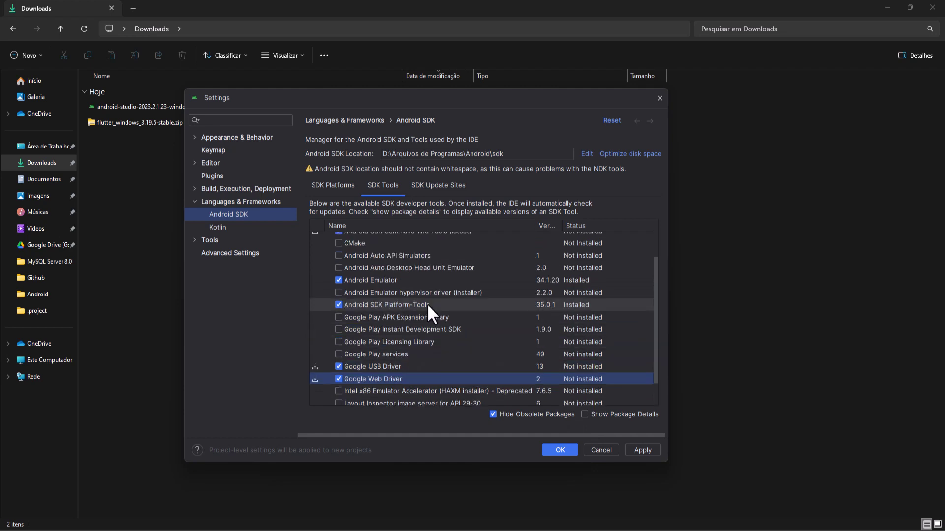
pyautogui.click(561, 451)
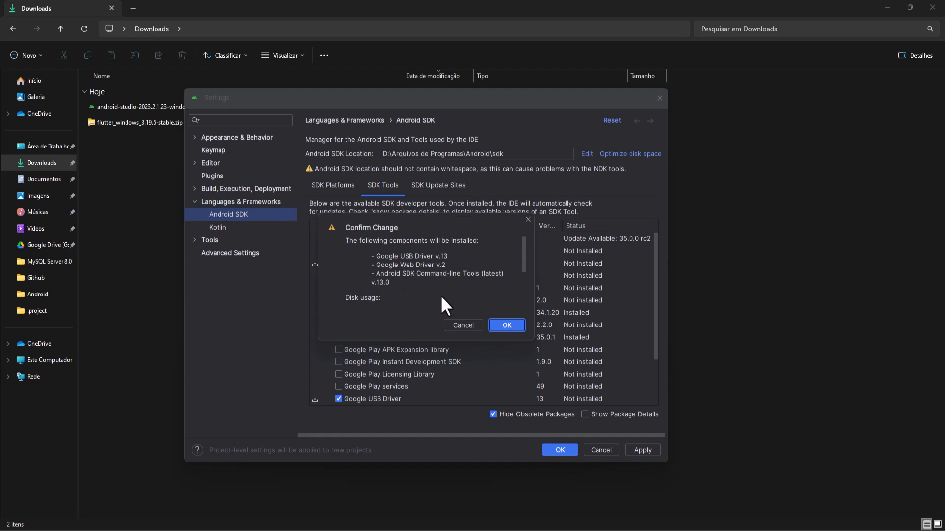
pyautogui.click(507, 326)
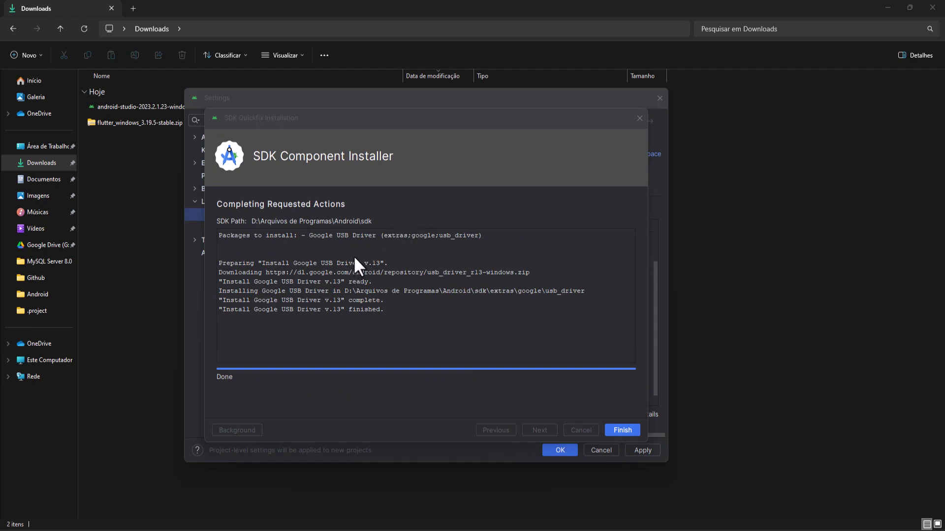
# Finish the SDK component installer after reviewing its log, and close the SDK settings by accepting them
pyautogui.click(260, 284)
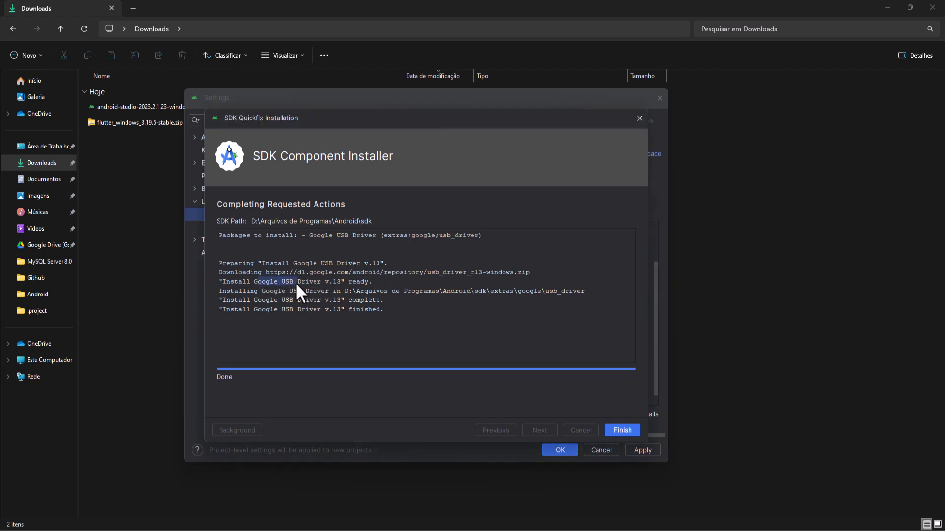
pyautogui.click(621, 430)
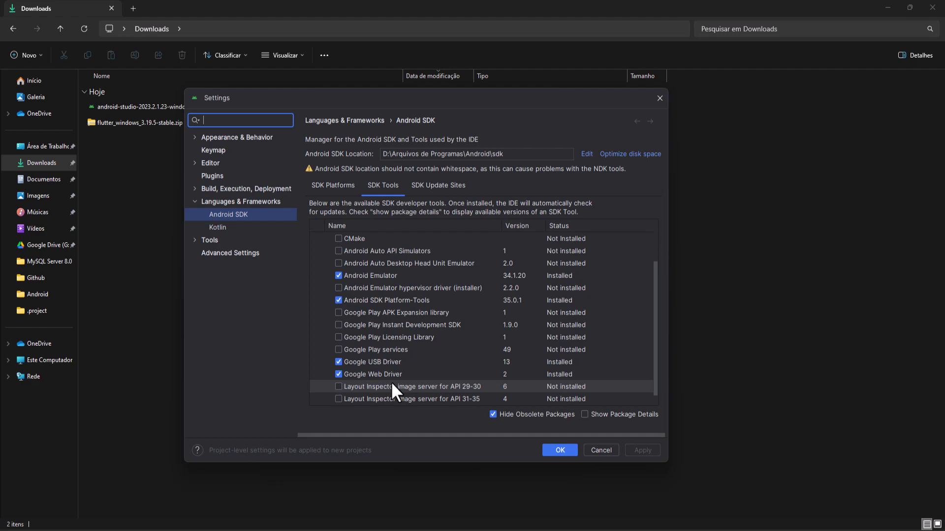
pyautogui.click(560, 450)
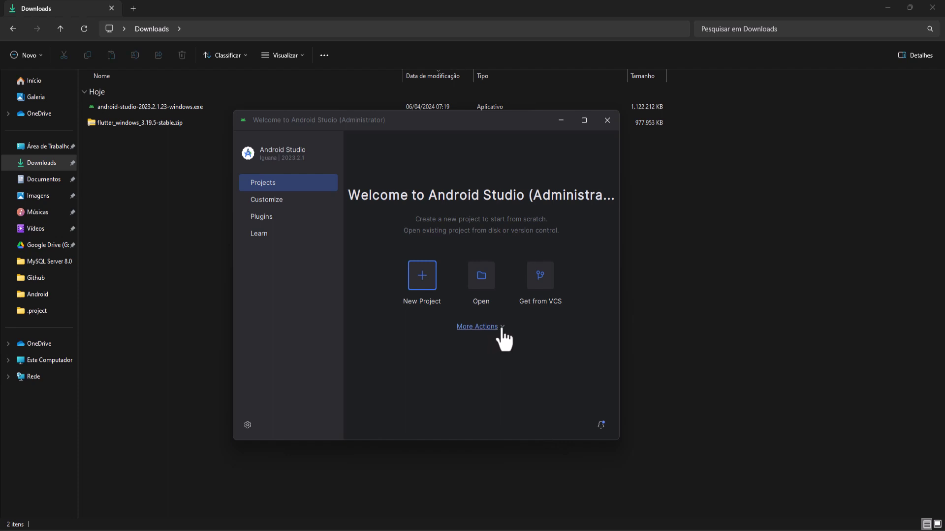
# Open the Virtual Device Manager, place its window beside the welcome window, and start creating a new virtual device
pyautogui.click(502, 328)
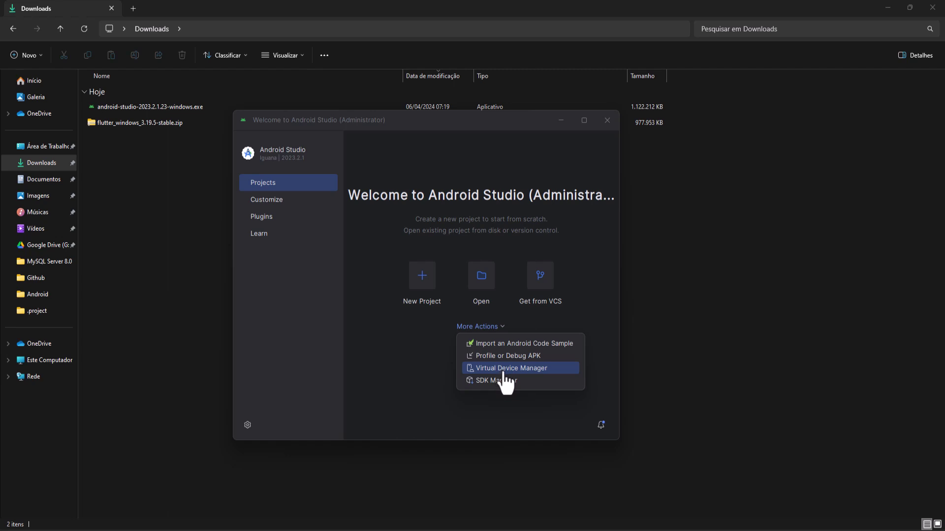
pyautogui.click(503, 373)
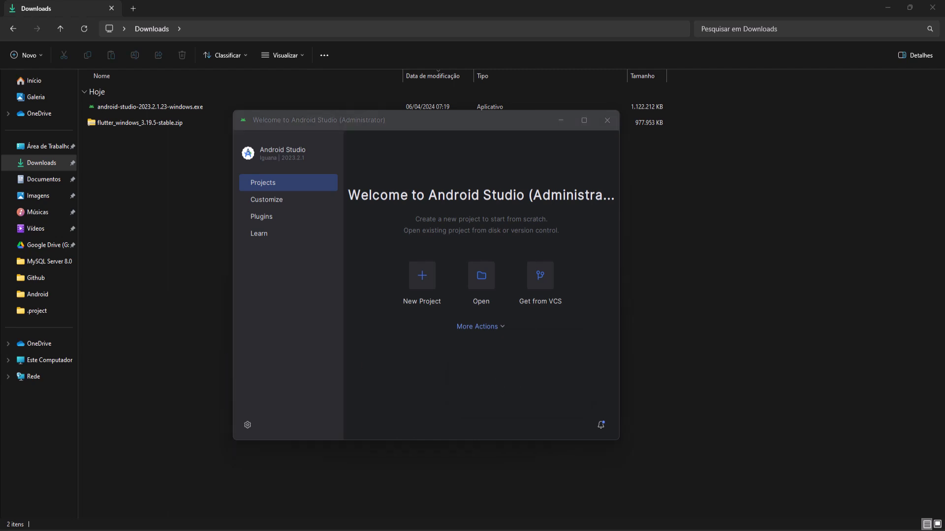
pyautogui.moveTo(211, 99); pyautogui.dragTo(679, 157)
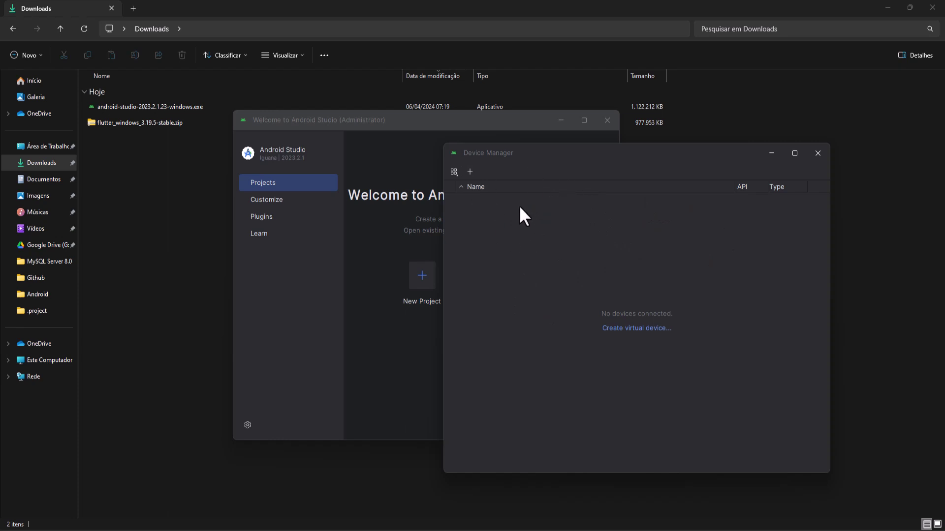
pyautogui.click(469, 171)
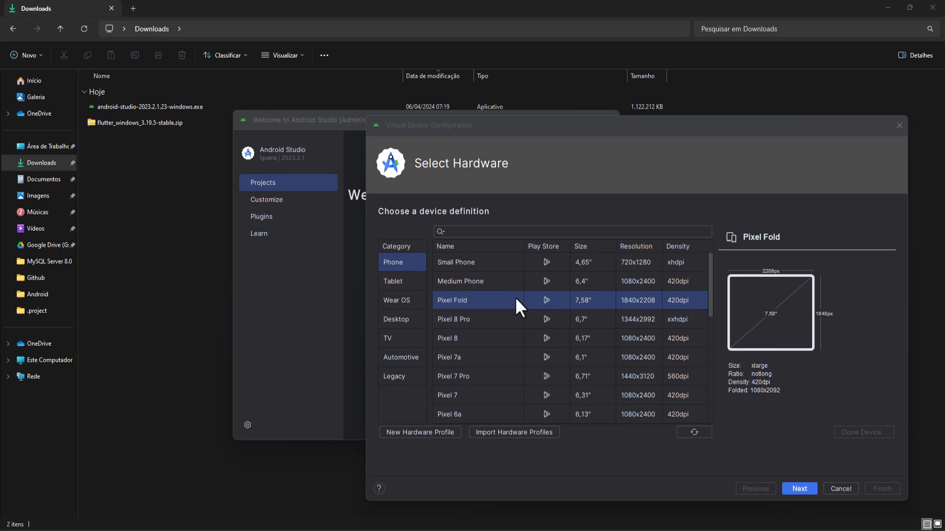
# Choose the Pixel 3a phone as the hardware definition and continue to the system image selection
pyautogui.scroll(-1, 480, 290)
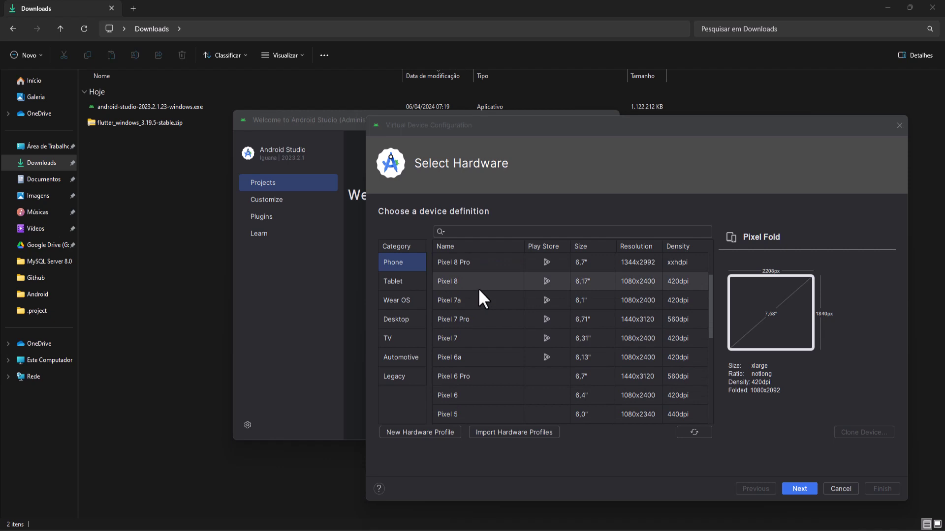
pyautogui.scroll(-1, 484, 303)
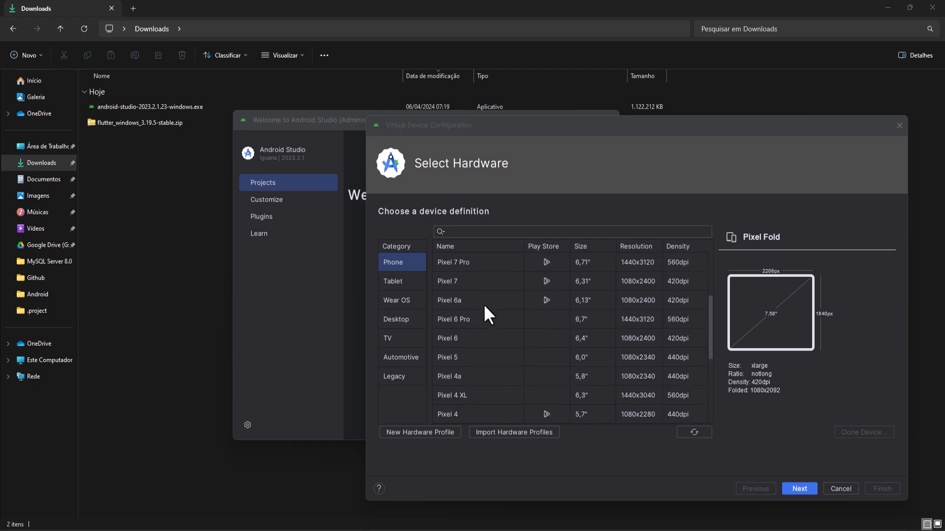
pyautogui.scroll(-1, 485, 300)
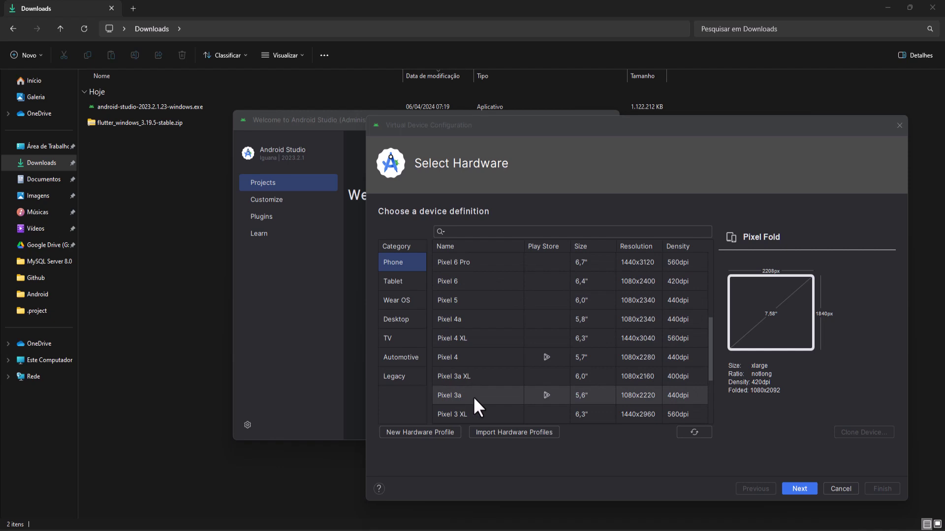
pyautogui.click(458, 395)
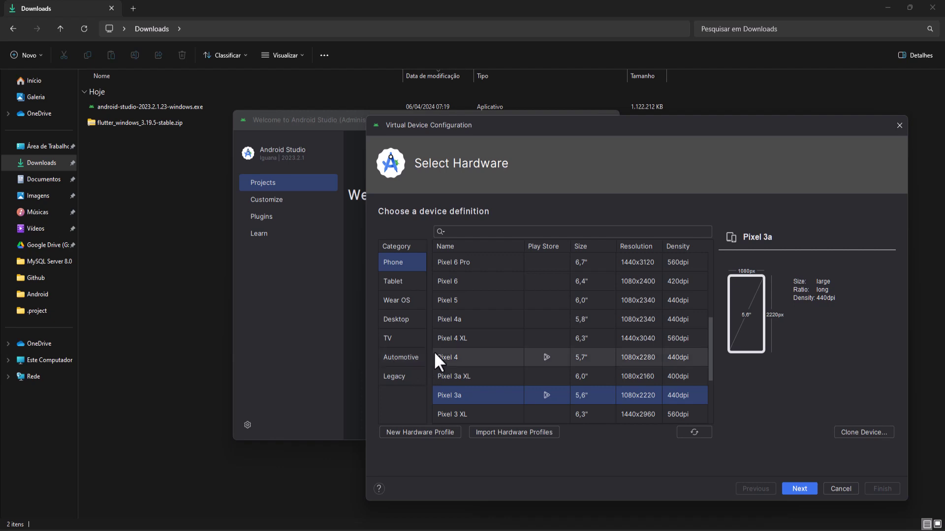
pyautogui.click(798, 487)
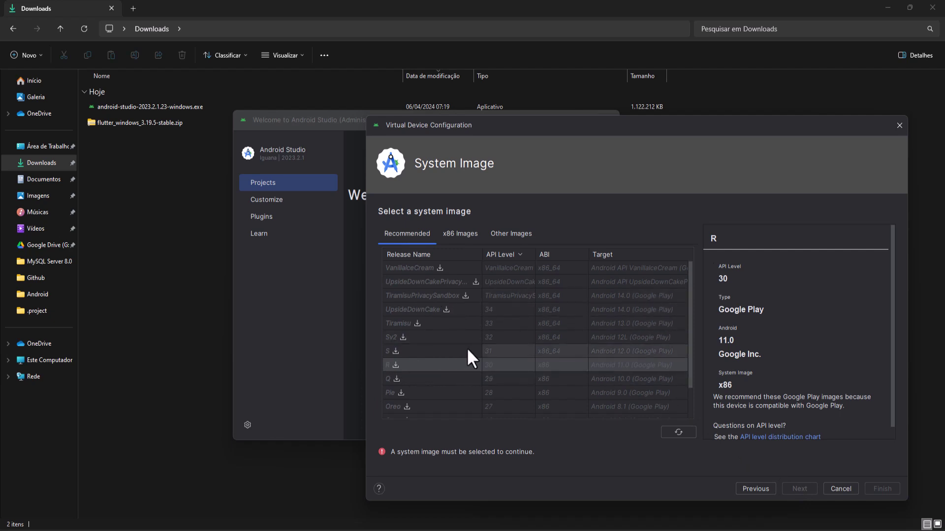
# Start downloading the UpsideDownCake system image (API 34, x86_64, Google Play), accepting its android-sdk-arm-dbt-license agreement
pyautogui.click(396, 365)
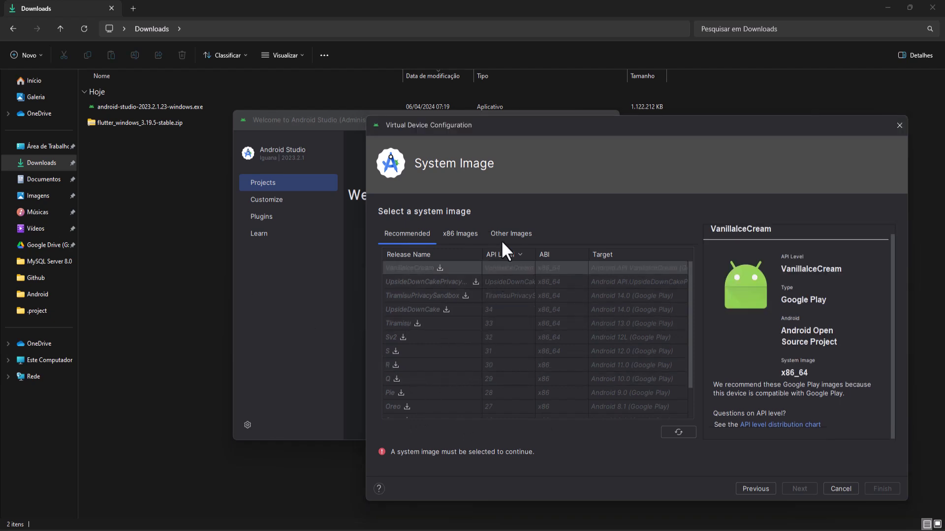
pyautogui.click(494, 308)
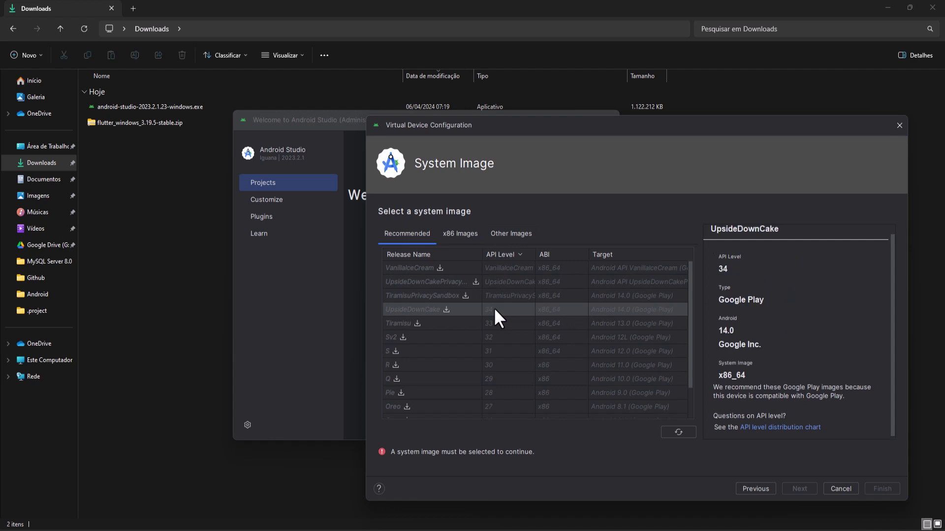
pyautogui.click(446, 310)
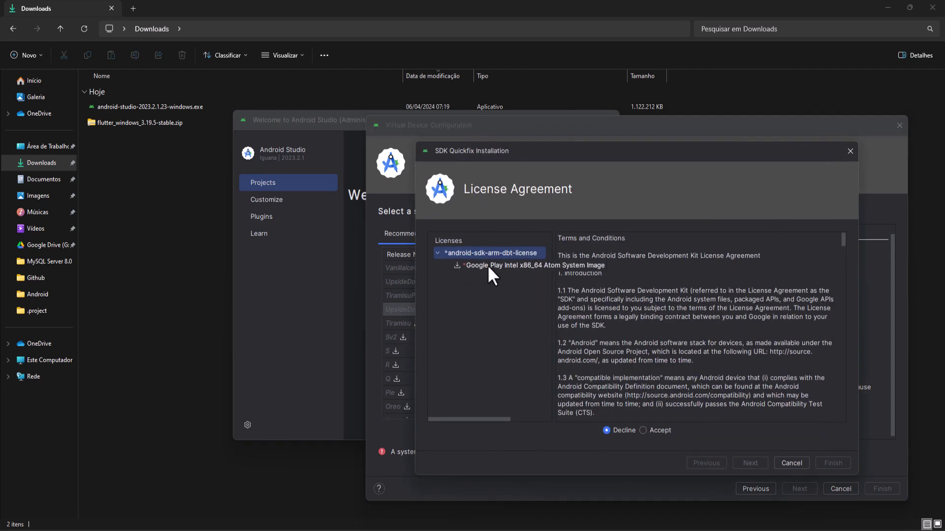
pyautogui.click(489, 266)
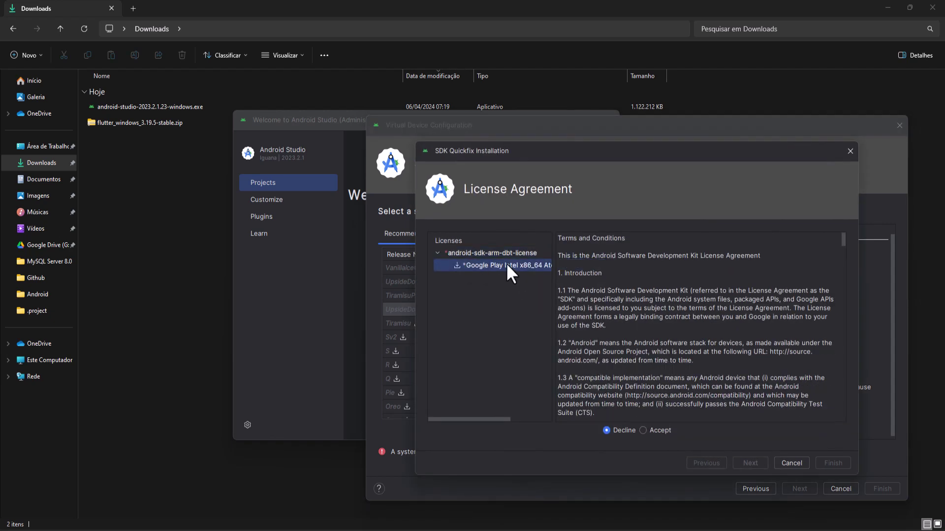
pyautogui.click(504, 249)
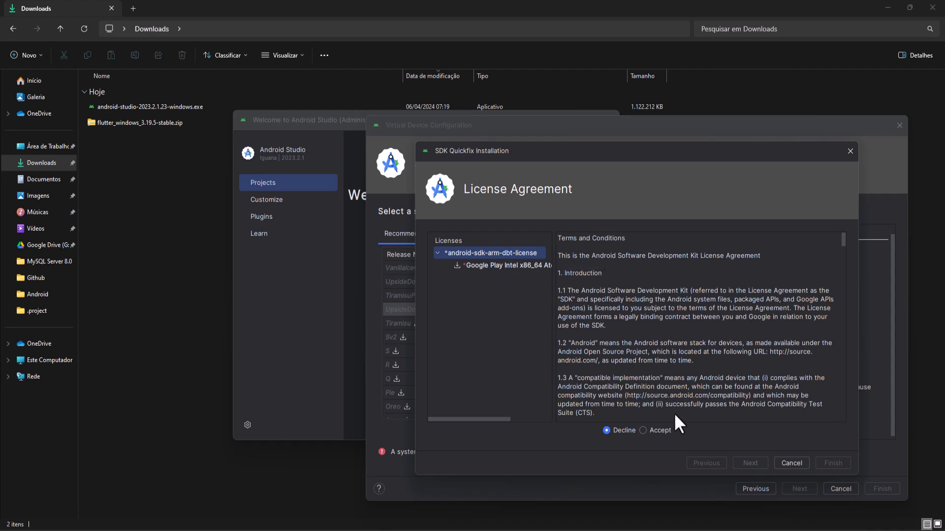
pyautogui.click(643, 430)
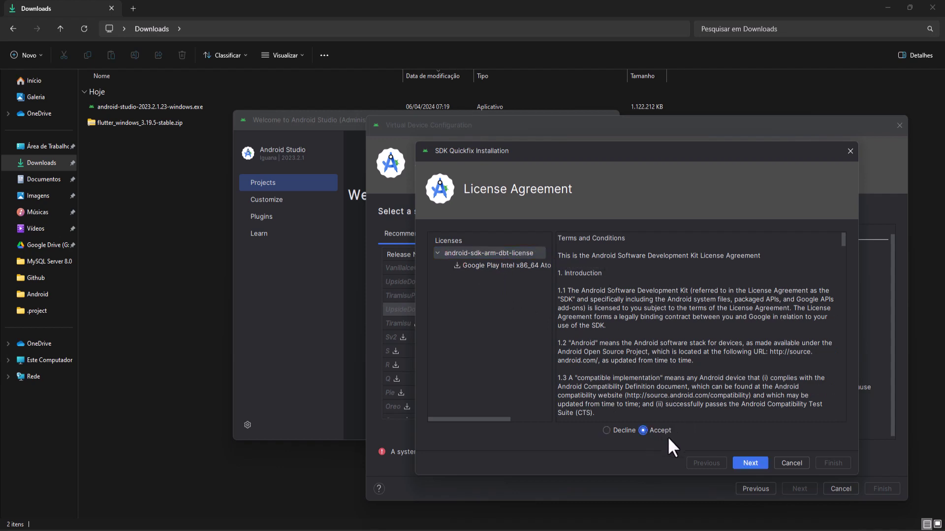
pyautogui.click(755, 461)
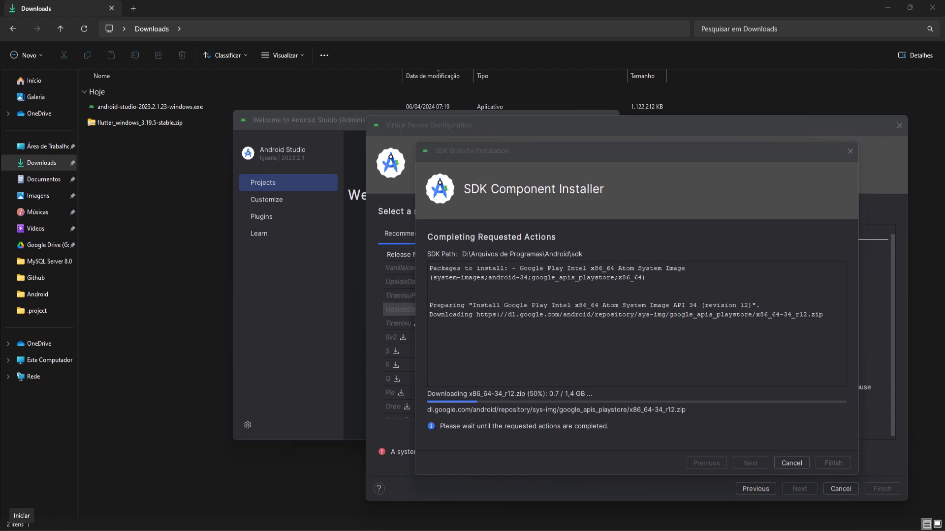
# Check Plataforma de Máquina Virtual and Plataforma do Hipervisor do Windows in the Control Panel's Windows features list, accept the list and close the Control Panel
pyautogui.click(10, 529)
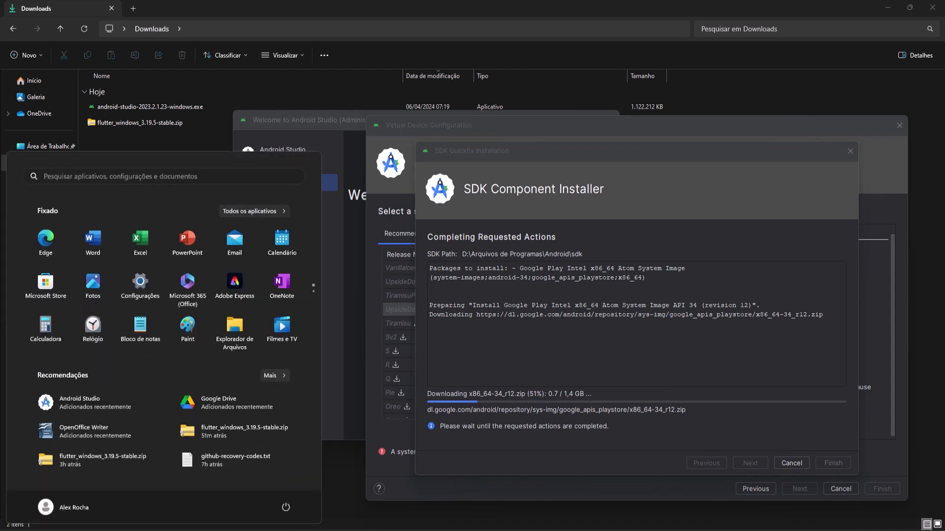
pyautogui.write('painel')
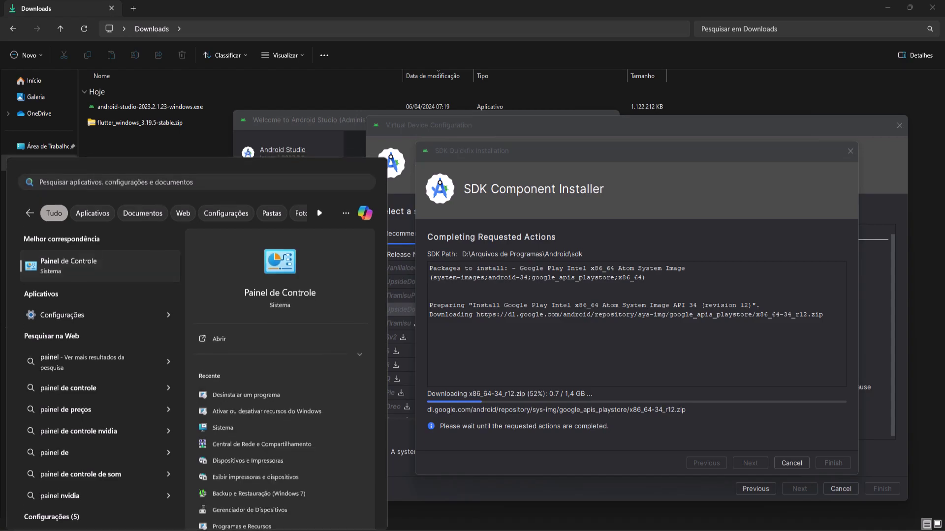
pyautogui.press('Return')
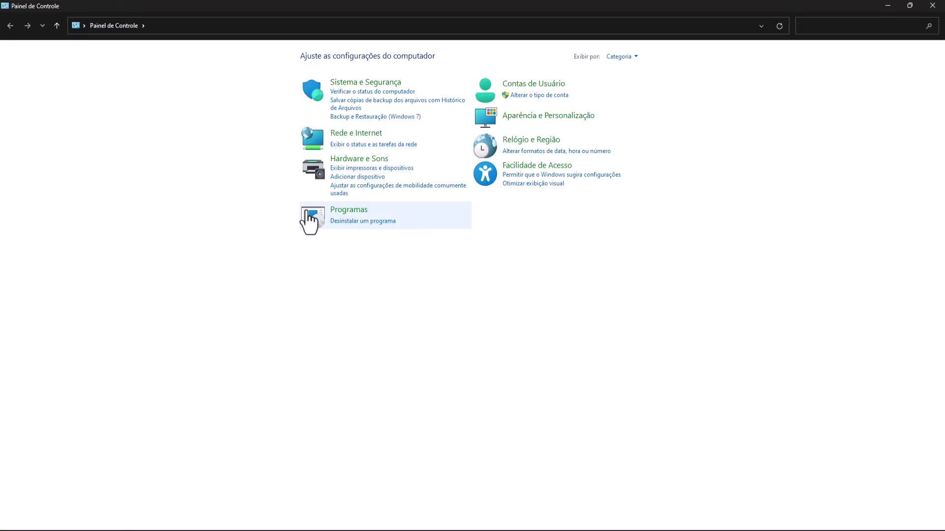
pyautogui.click(310, 217)
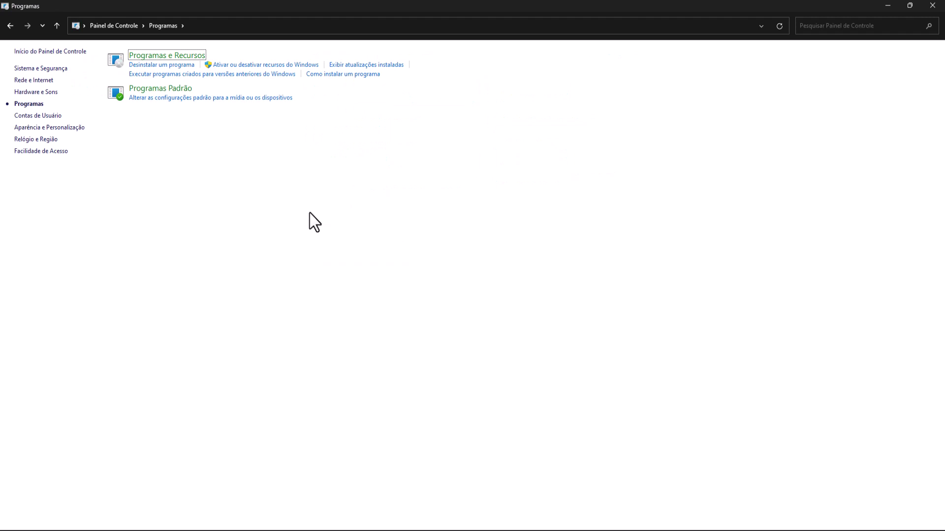
pyautogui.click(249, 66)
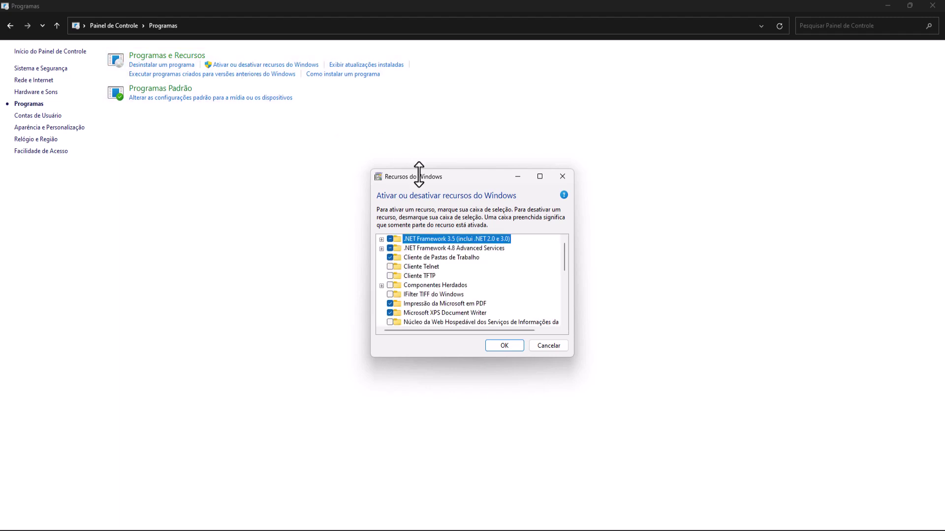
pyautogui.scroll(-2, 440, 272)
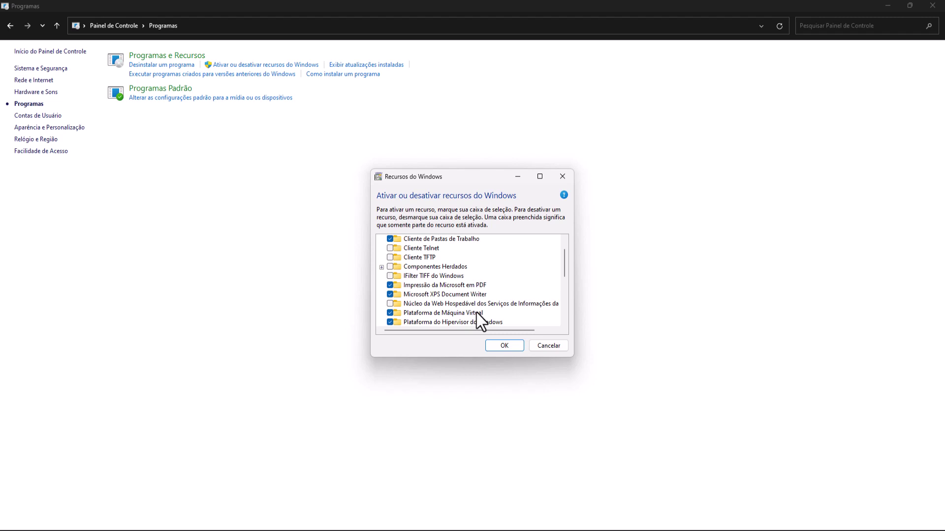
pyautogui.click(512, 347)
pyautogui.click(933, 6)
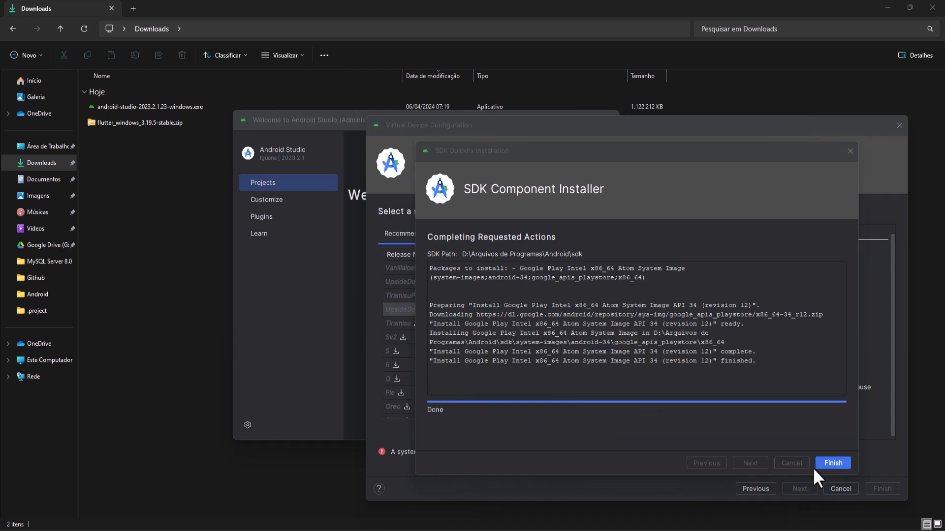
# Finish the SDK component installer and continue to the AVD configuration with the UpsideDownCake image
pyautogui.click(832, 464)
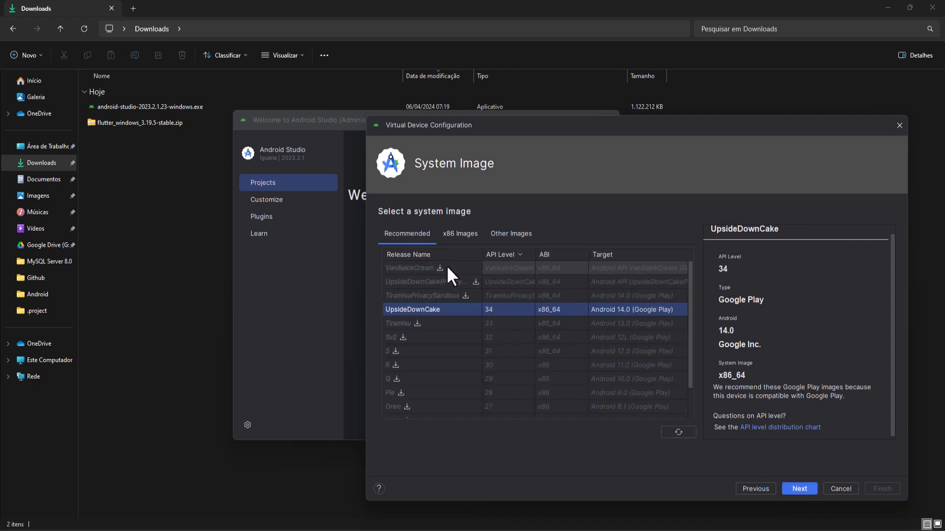
pyautogui.click(802, 489)
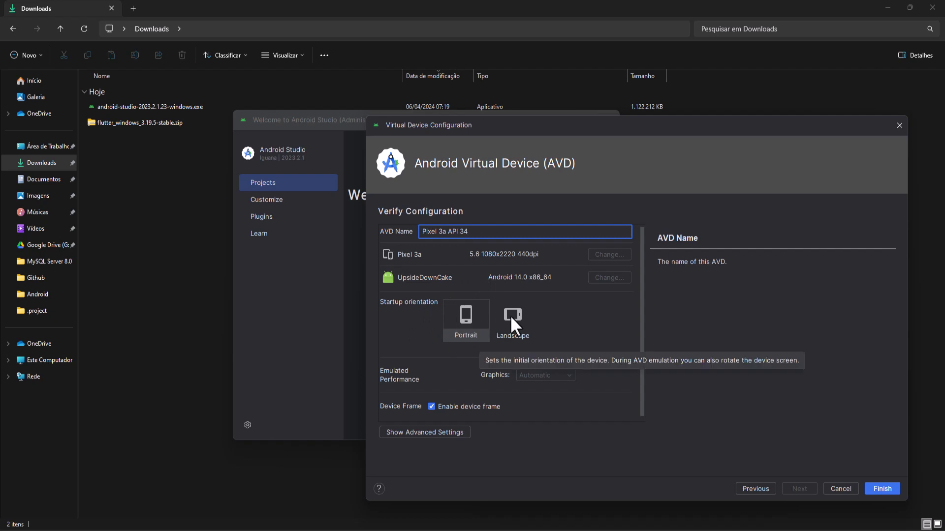
# Review the AVD's advanced camera, network, boot, memory and storage settings, hide them again, and finish creating the Pixel 3a API 34 device
pyautogui.scroll(-1, 585, 336)
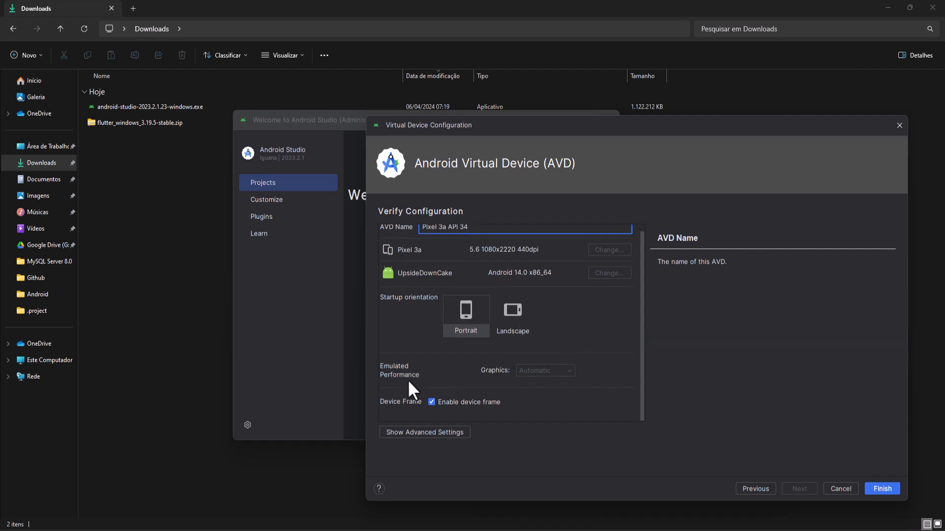
pyautogui.click(416, 432)
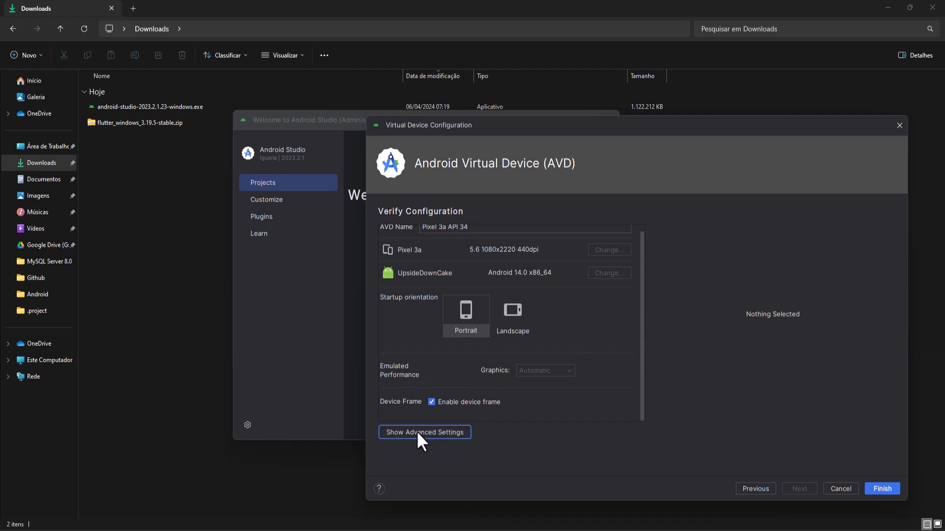
pyautogui.click(416, 432)
pyautogui.scroll(-2, 492, 316)
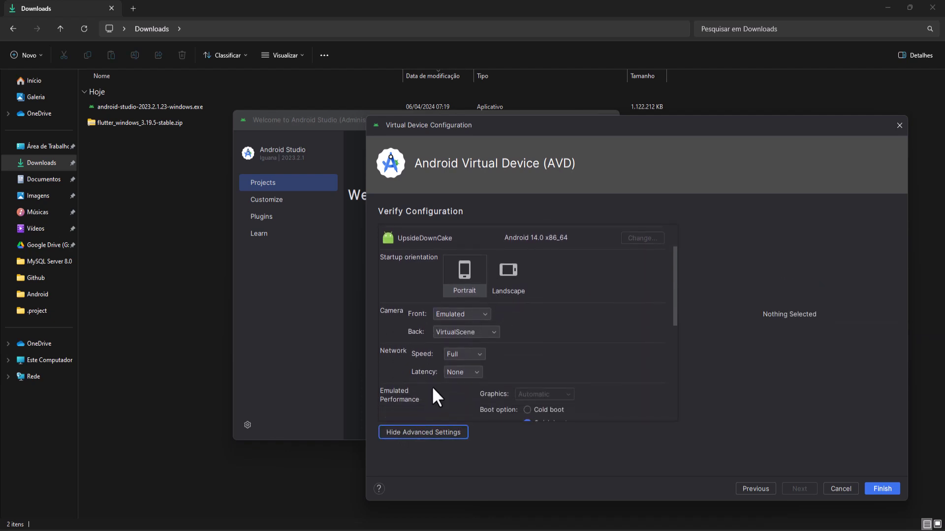
pyautogui.scroll(-4, 515, 328)
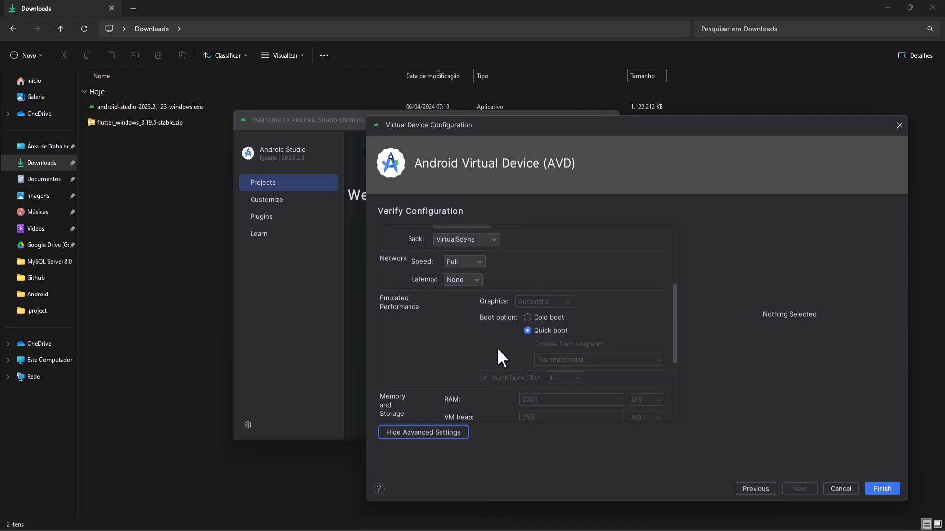
pyautogui.scroll(-1, 519, 354)
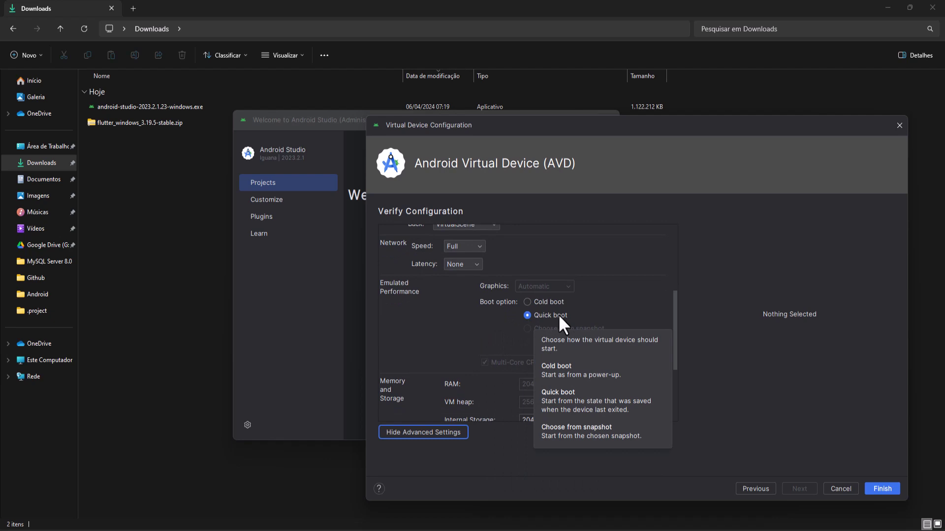
pyautogui.scroll(-2, 514, 357)
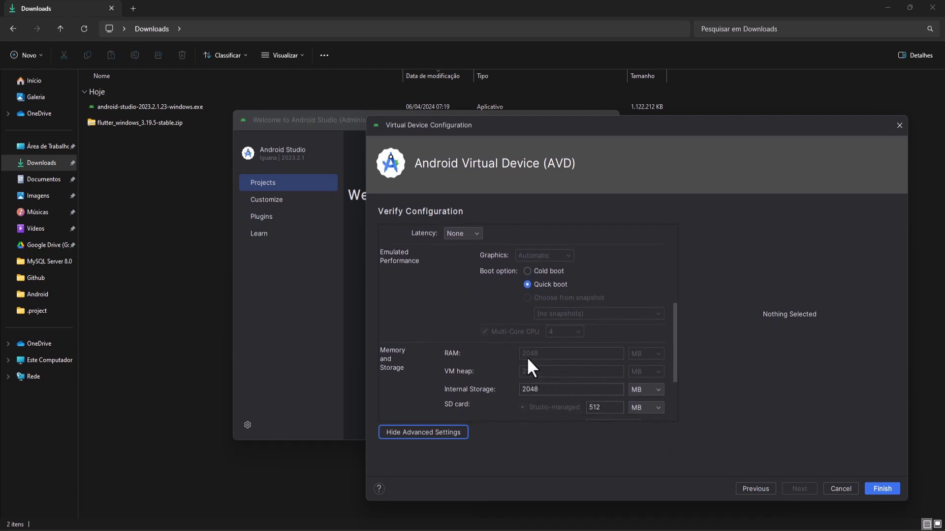
pyautogui.scroll(-3, 598, 345)
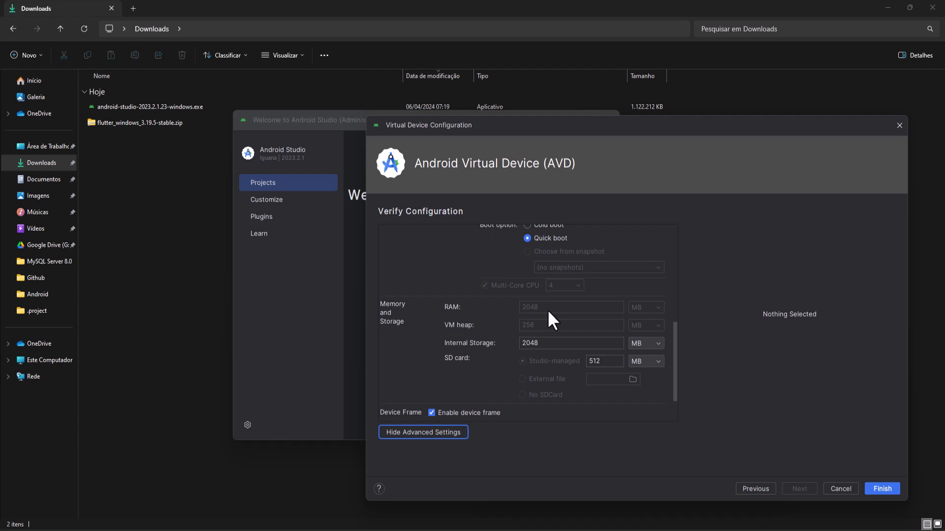
pyautogui.scroll(-3, 549, 319)
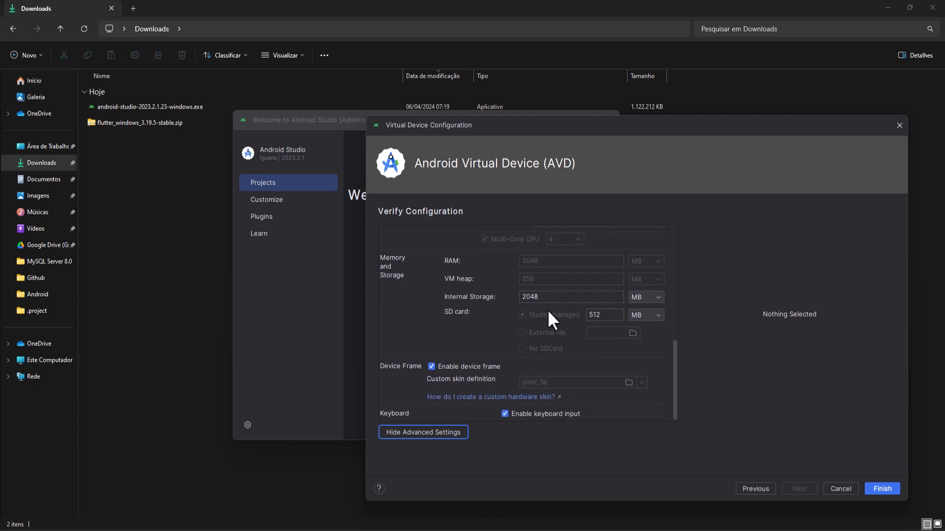
pyautogui.click(431, 437)
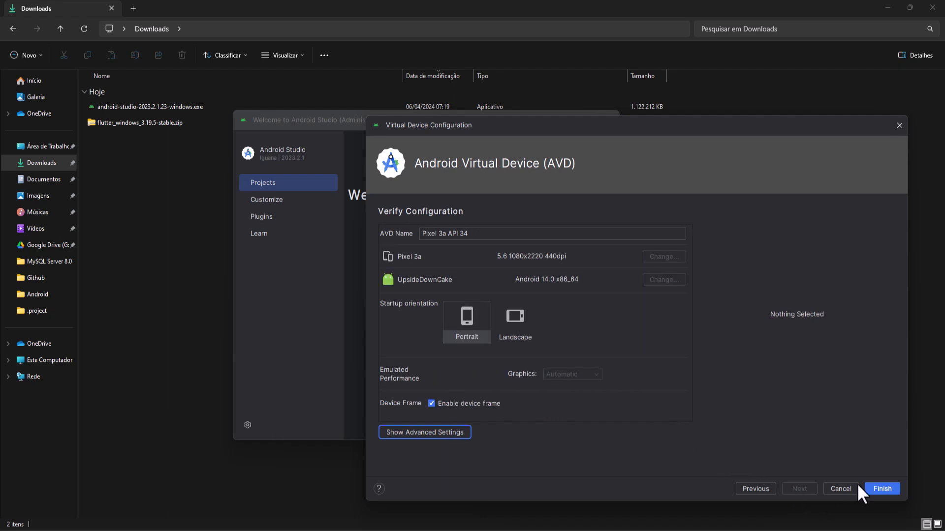
pyautogui.click(882, 489)
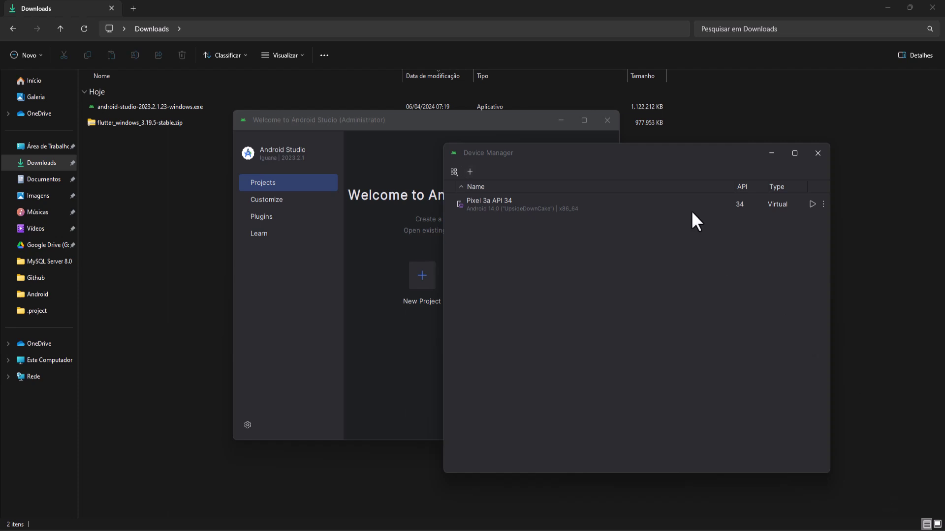
# Launch the Pixel 3a API 34 virtual device and arrange the emulator and Device Manager windows side by side
pyautogui.moveTo(685, 159); pyautogui.dragTo(539, 136)
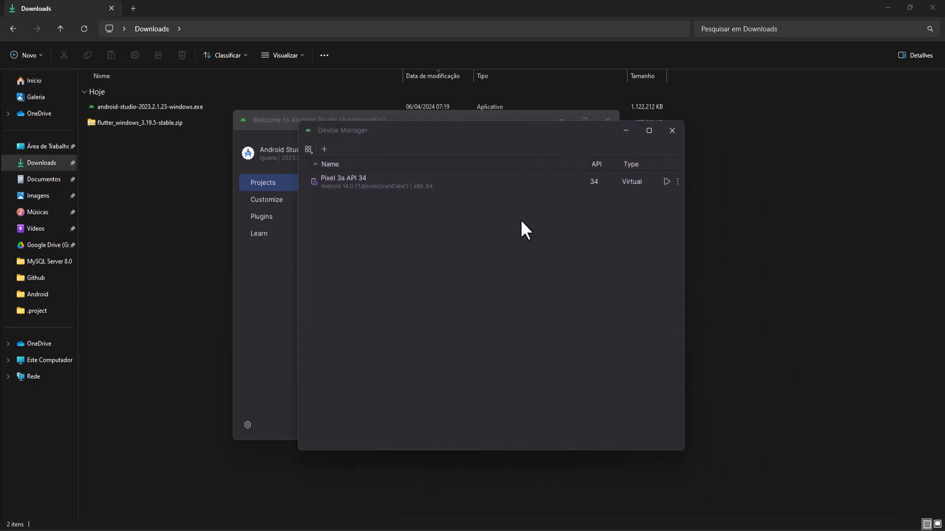
pyautogui.click(667, 181)
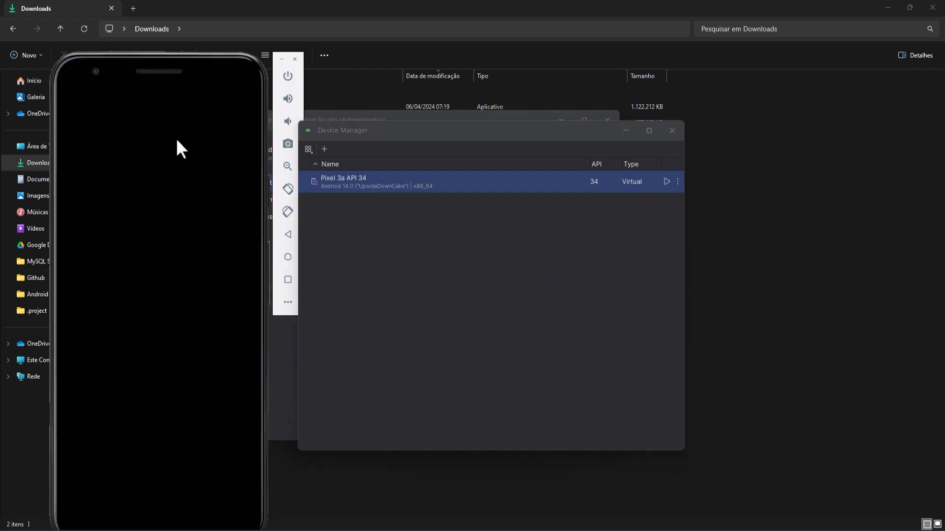
pyautogui.moveTo(197, 64); pyautogui.dragTo(839, 33)
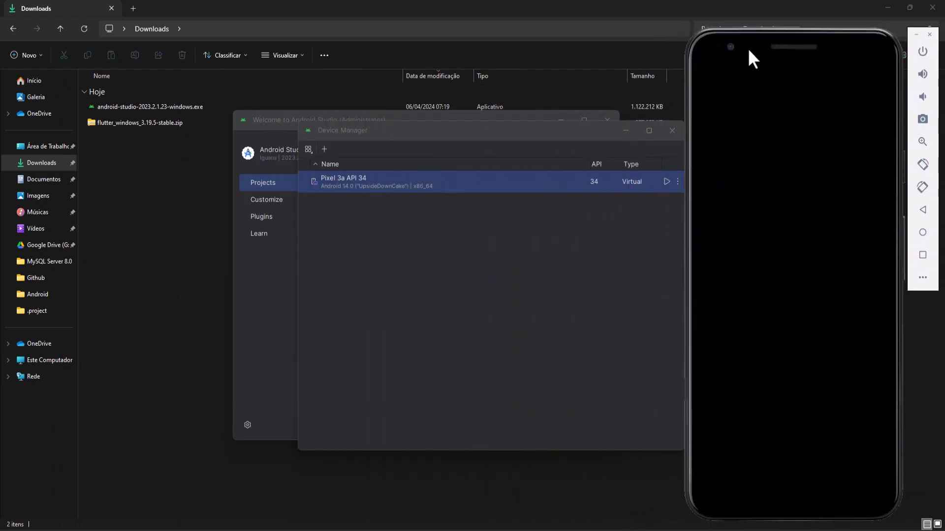
pyautogui.moveTo(475, 130); pyautogui.dragTo(342, 123)
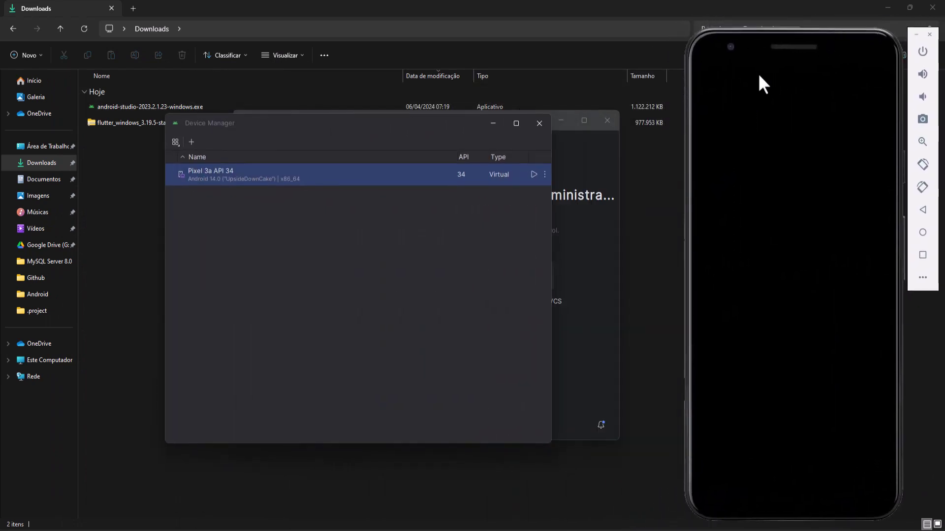
pyautogui.moveTo(791, 37); pyautogui.dragTo(681, 47)
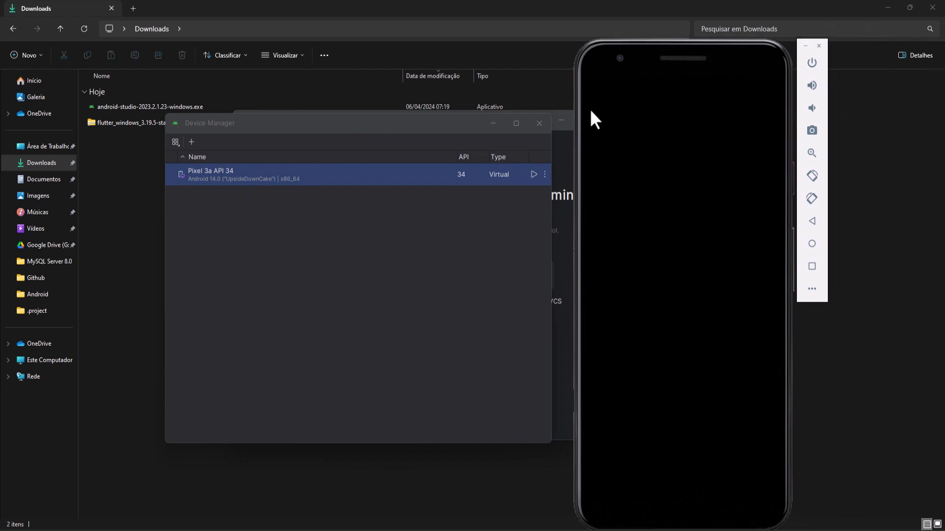
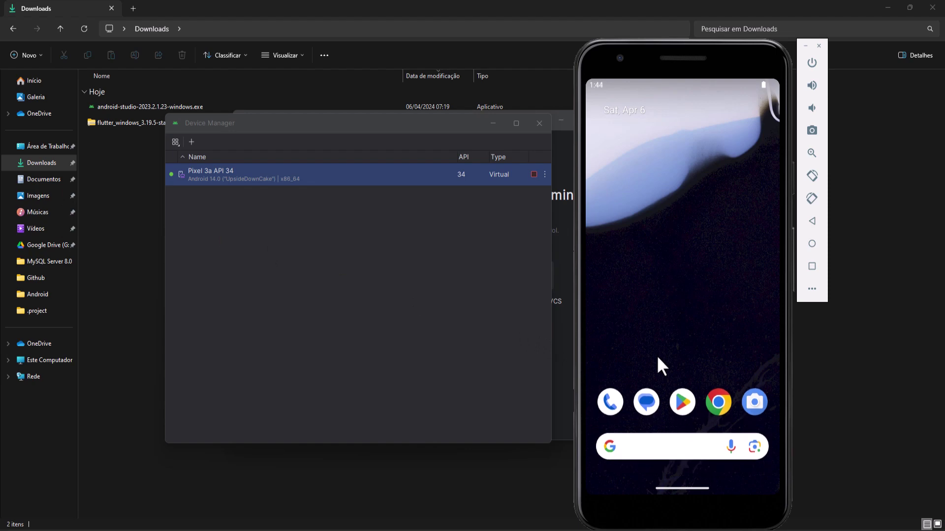
# Open the app drawer in the running emulator and look over the installed apps
pyautogui.moveTo(661, 321); pyautogui.dragTo(673, 199)
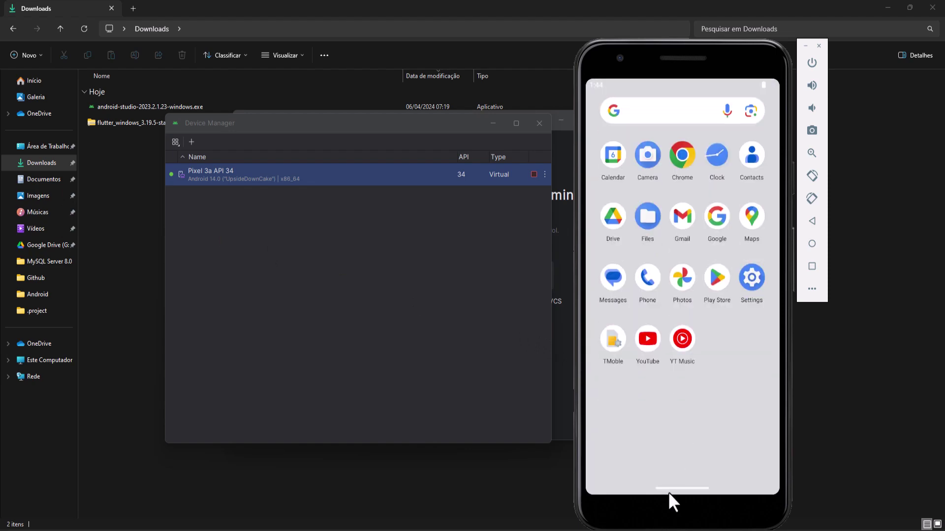
pyautogui.moveTo(720, 412); pyautogui.dragTo(690, 466)
pyautogui.moveTo(712, 419); pyautogui.dragTo(674, 499)
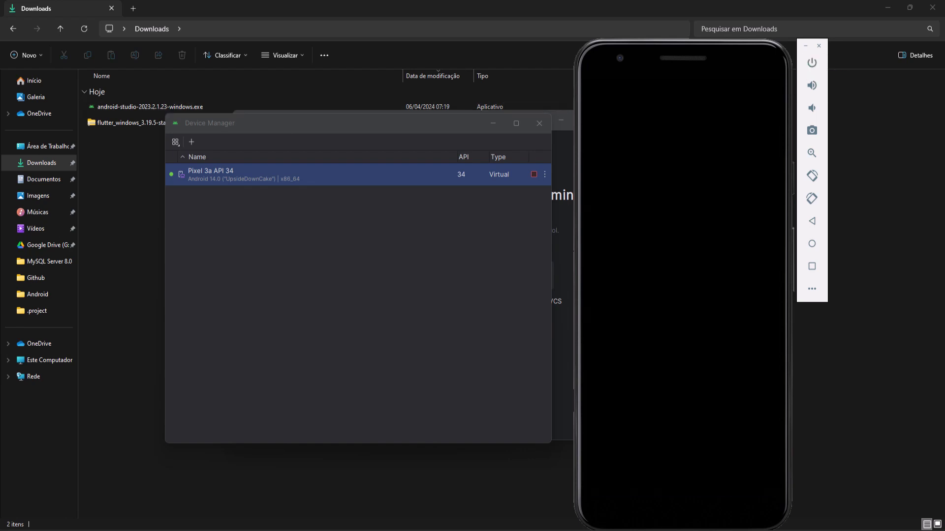
# Close the emulator, the Device Manager and the Android Studio welcome window
pyautogui.click(818, 45)
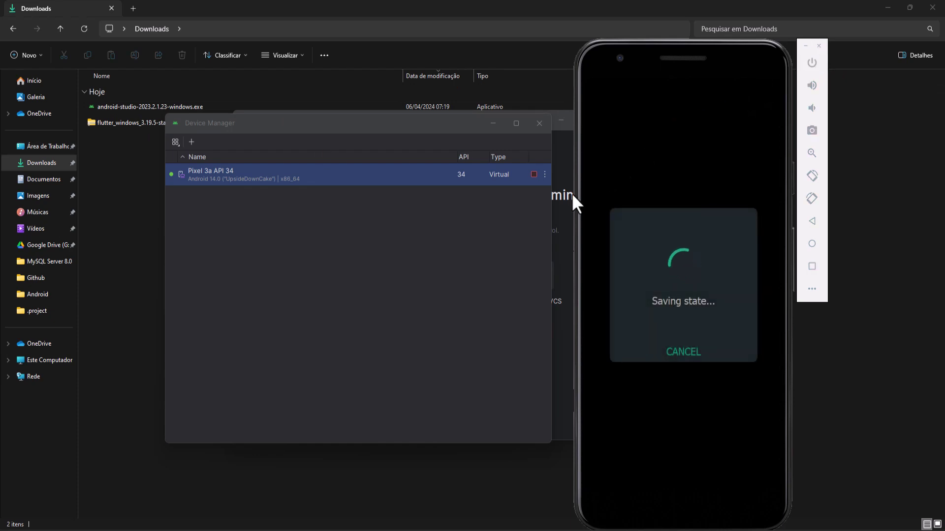
pyautogui.click(495, 235)
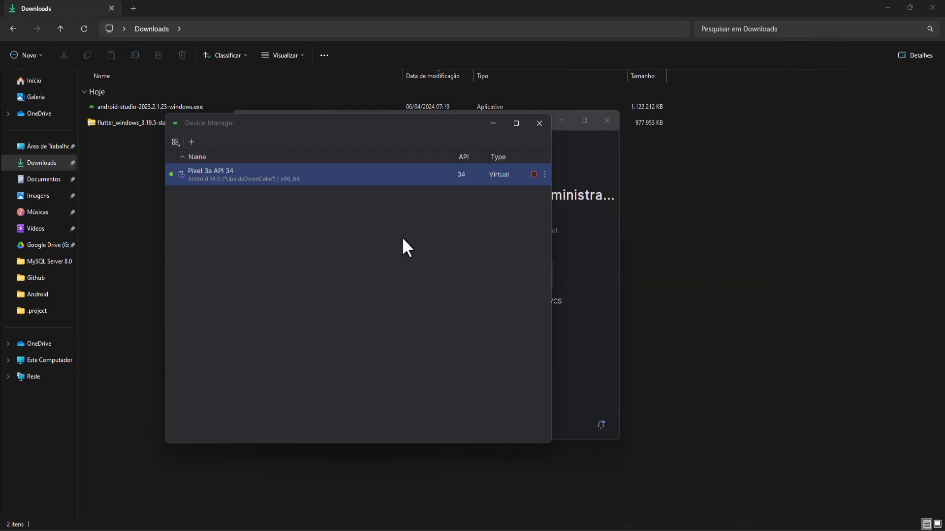
pyautogui.click(539, 124)
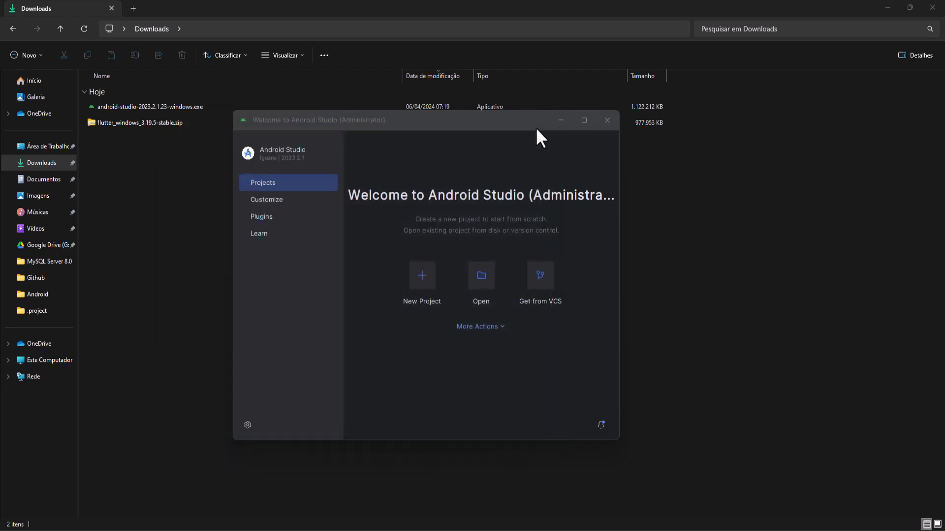
pyautogui.click(607, 121)
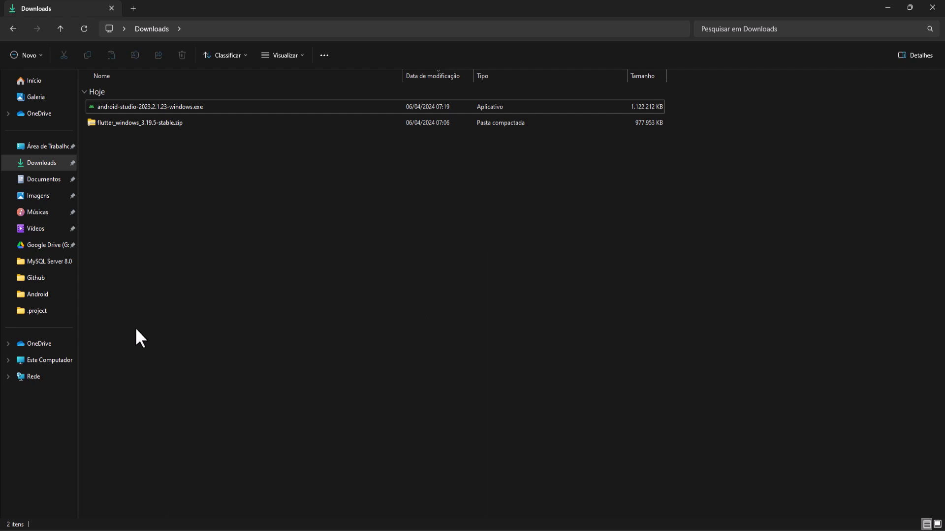
# Browse to D:\Arquivos de Programas\Android\Android Studio\jbr in the file explorer and copy the folder's path
pyautogui.click(55, 363)
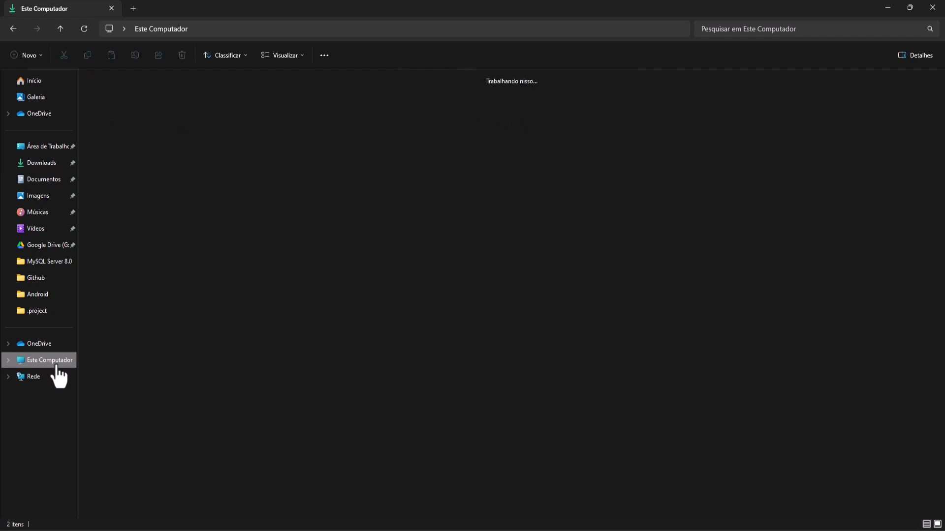
pyautogui.click(271, 109)
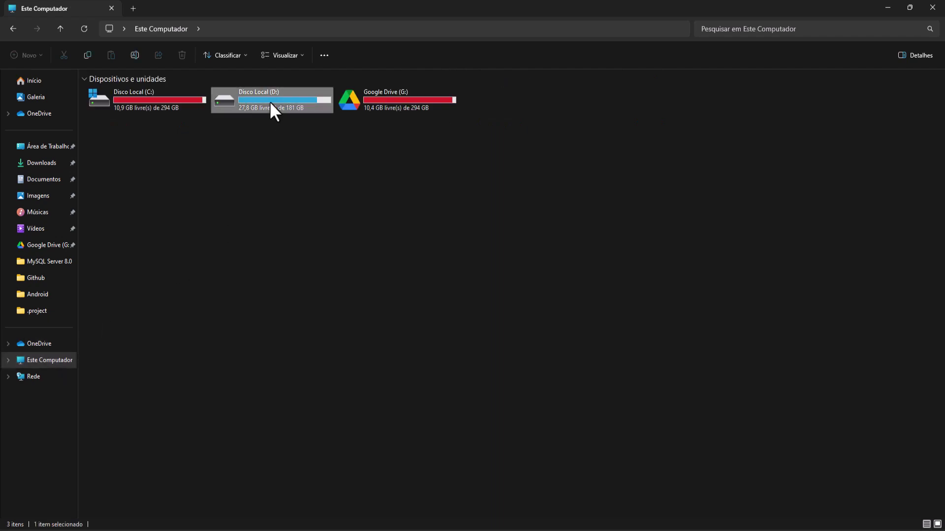
pyautogui.doubleClick(270, 103)
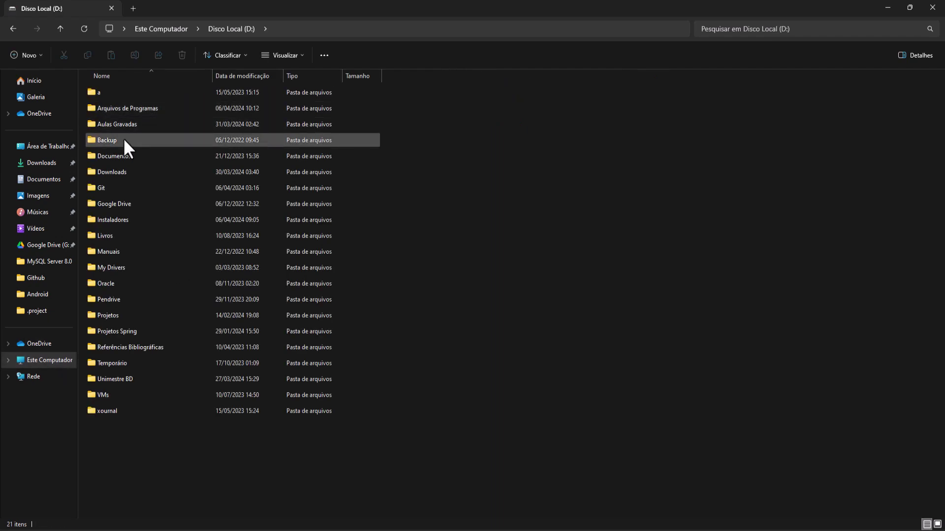
pyautogui.doubleClick(151, 107)
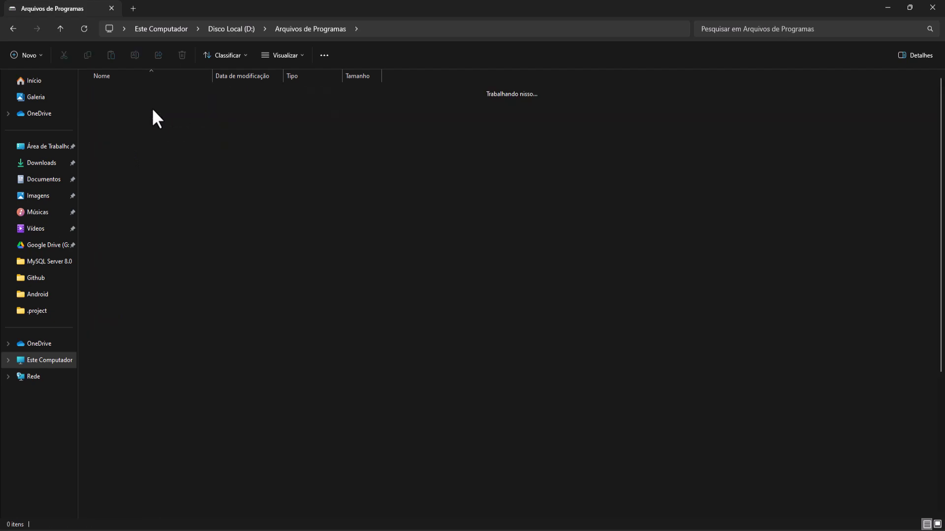
pyautogui.doubleClick(118, 124)
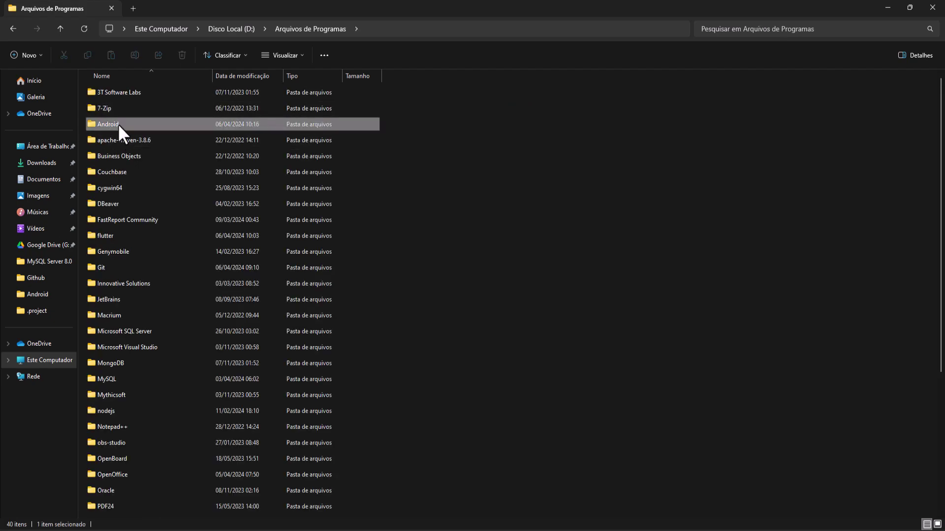
pyautogui.doubleClick(131, 92)
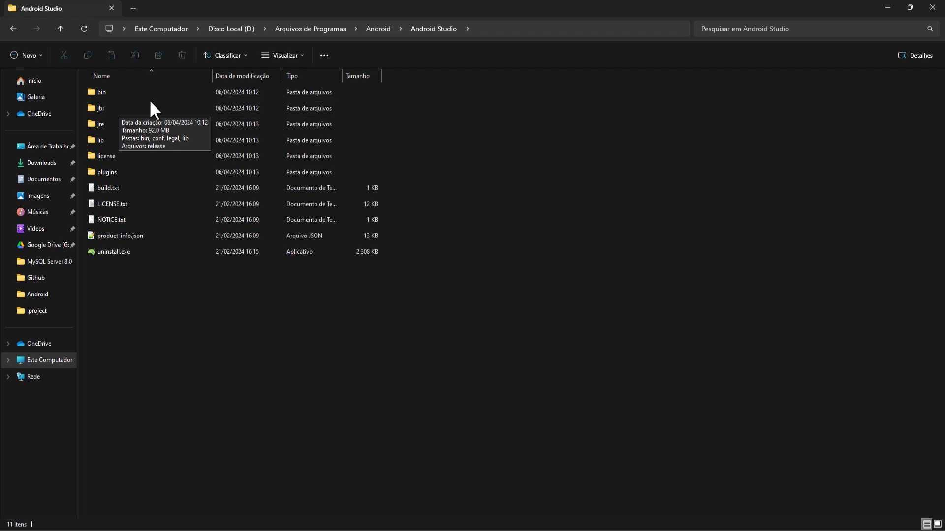
pyautogui.click(114, 110)
pyautogui.doubleClick(111, 110)
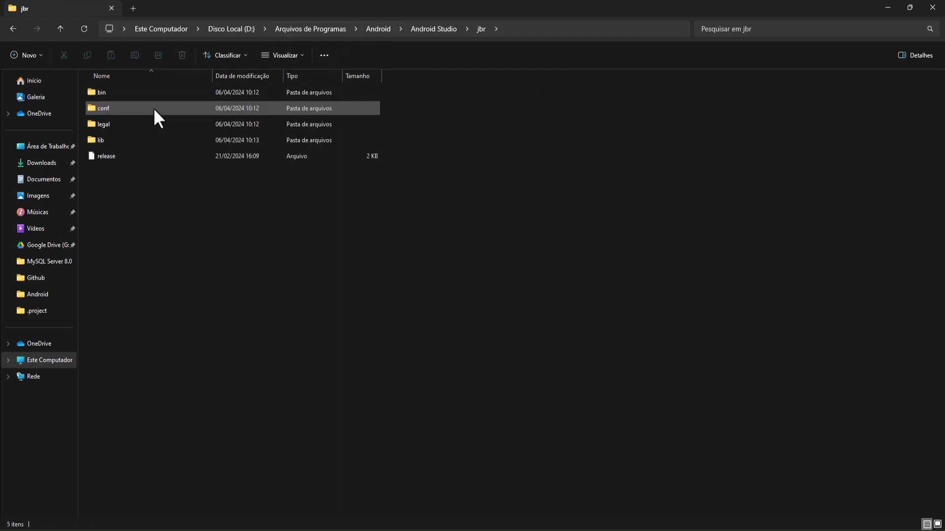
pyautogui.click(515, 29)
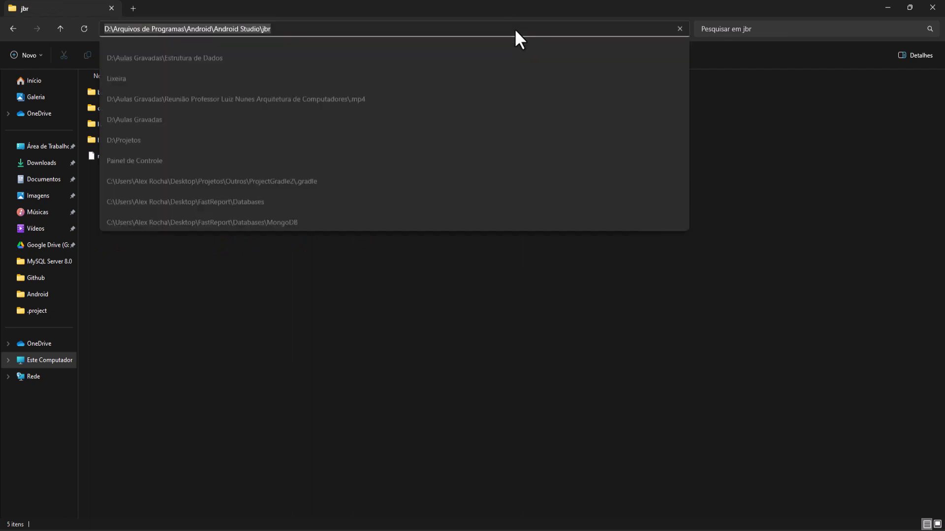
pyautogui.click(312, 447)
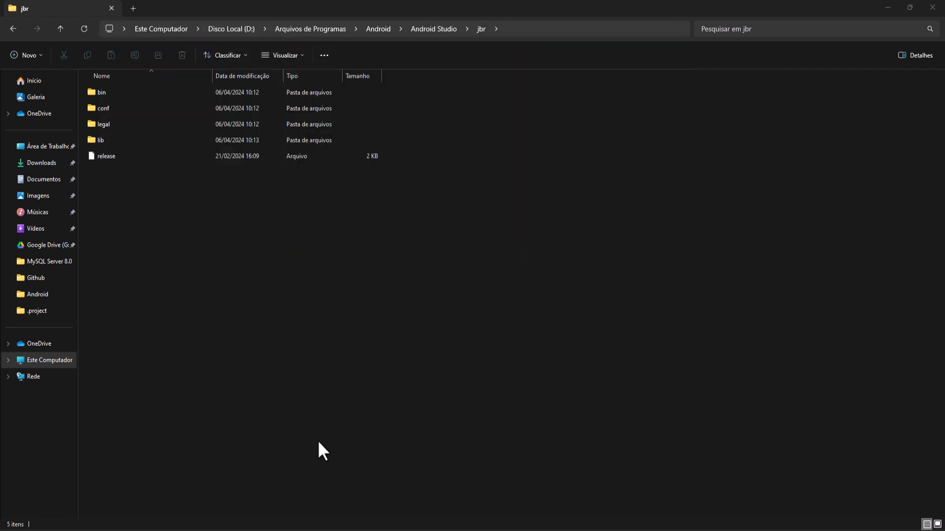
# Find the Windows system environment variable settings and open the Variáveis de Ambiente dialog
pyautogui.press('super')
pyautogui.write('vari')
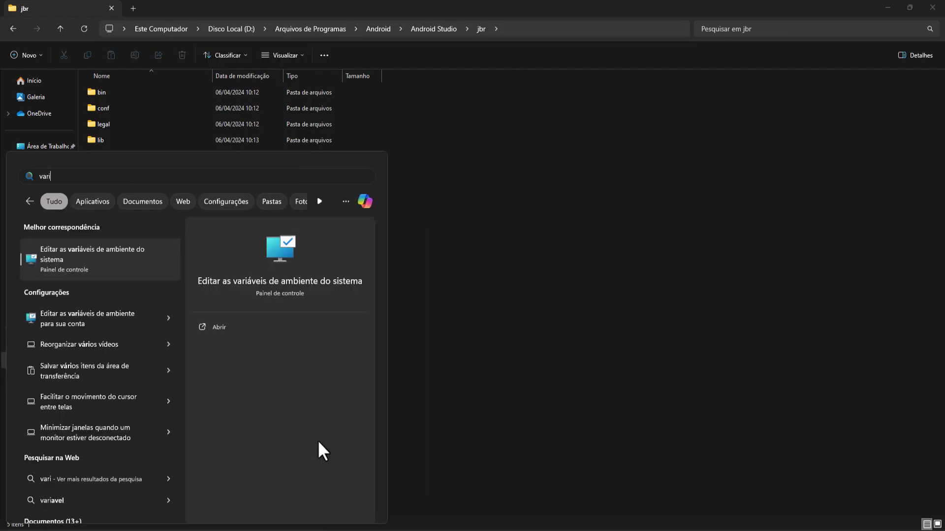
pyautogui.press('Return')
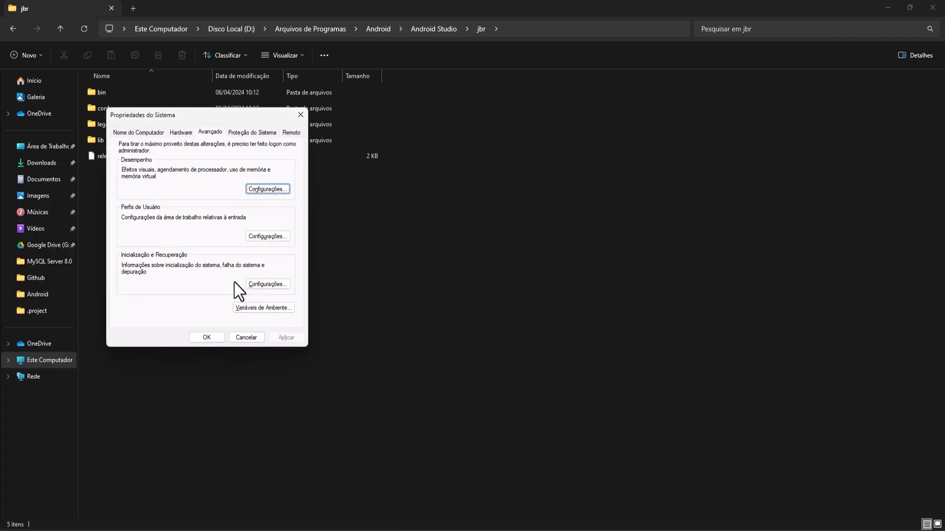
pyautogui.click(261, 309)
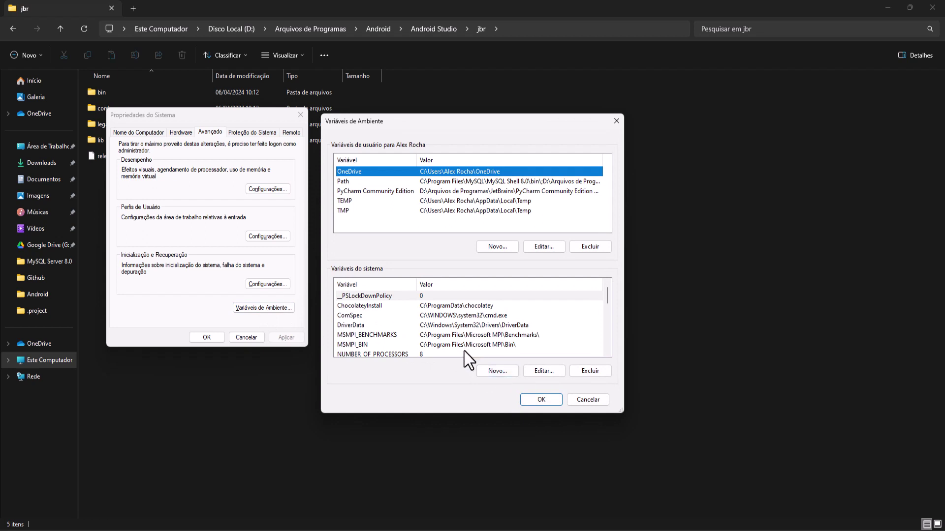
# Create the system variable JAVA_HOME with the value D:\Arquivos de Programas\Android\Android Studio\jbr and accept the open system dialogs
pyautogui.click(508, 368)
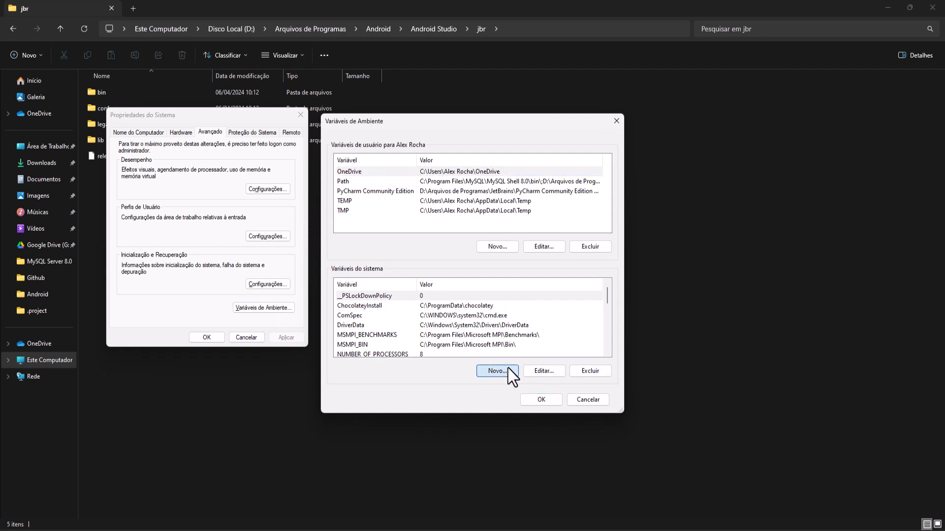
pyautogui.press('capslock')
pyautogui.write('JAVA')
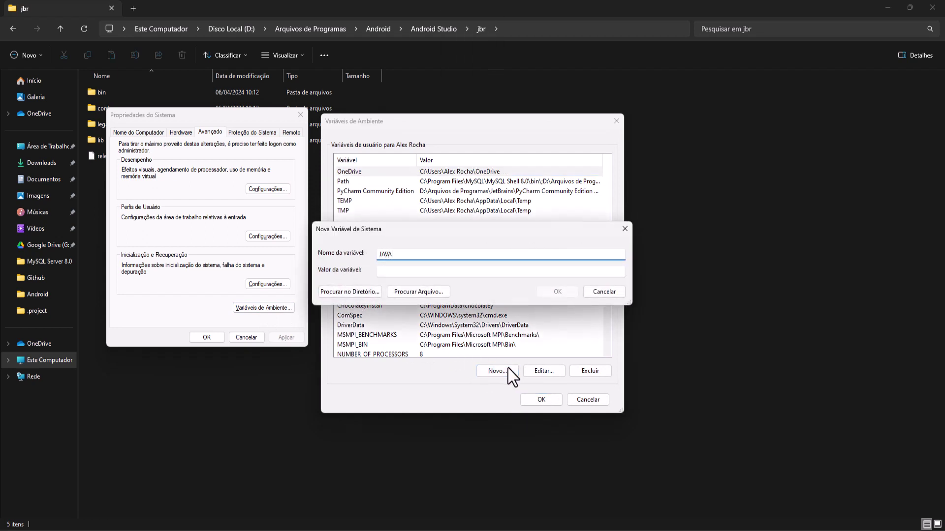
pyautogui.write('_HOME')
pyautogui.press('Tab')
pyautogui.write('D:\\Arquivos de Programas\\Android\\Android Studio\\jbr')
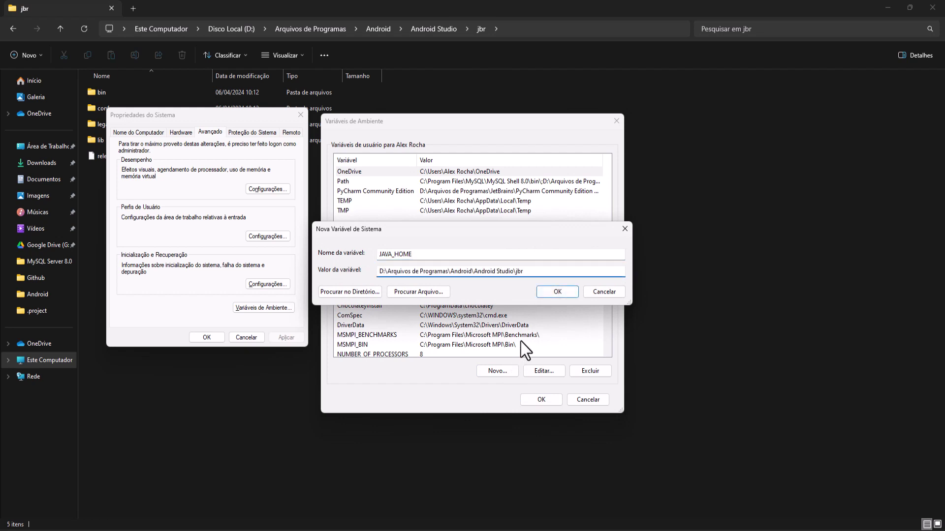
pyautogui.click(557, 291)
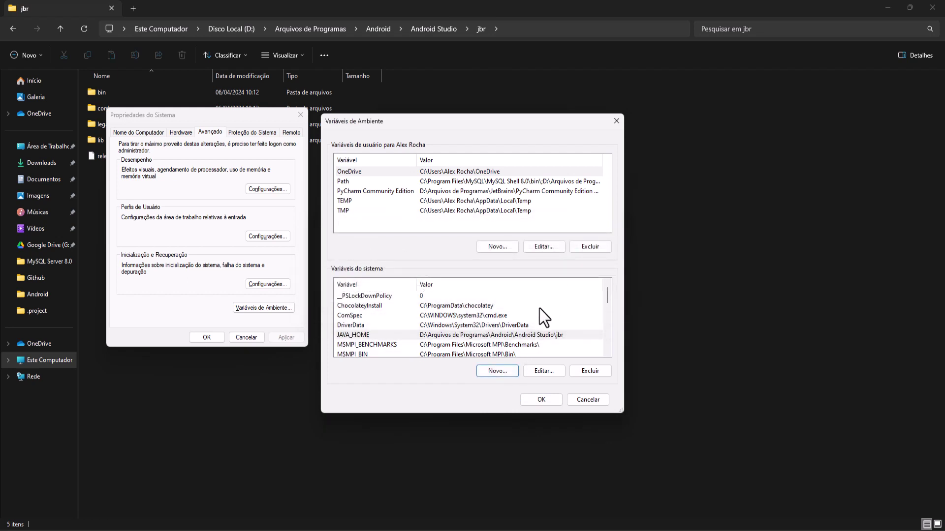
pyautogui.click(541, 399)
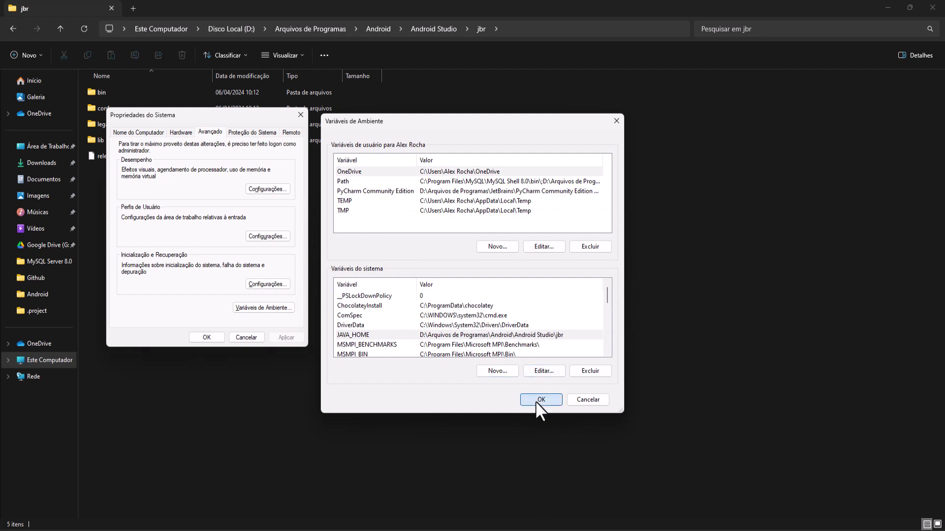
pyautogui.click(205, 339)
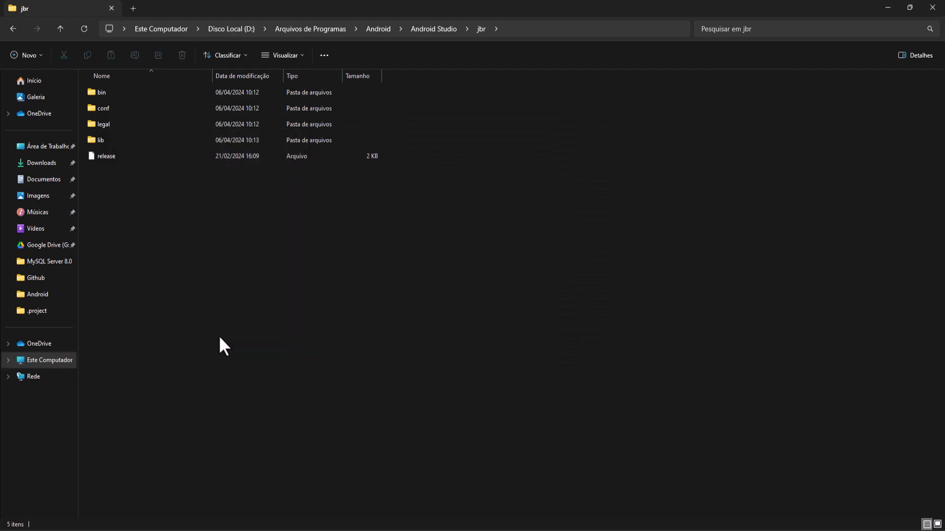
# Open Windows PowerShell, move its window toward the middle of the screen and enlarge the text
pyautogui.press('super')
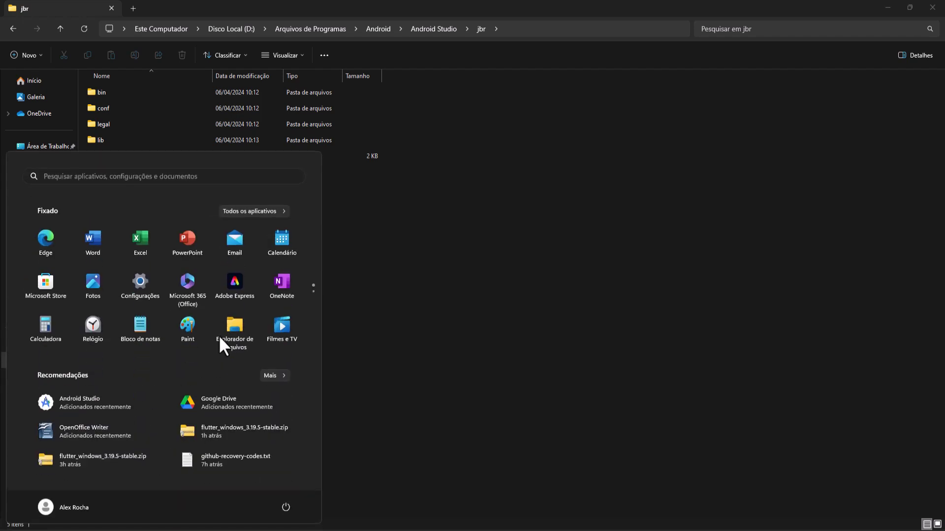
pyautogui.write('POWE')
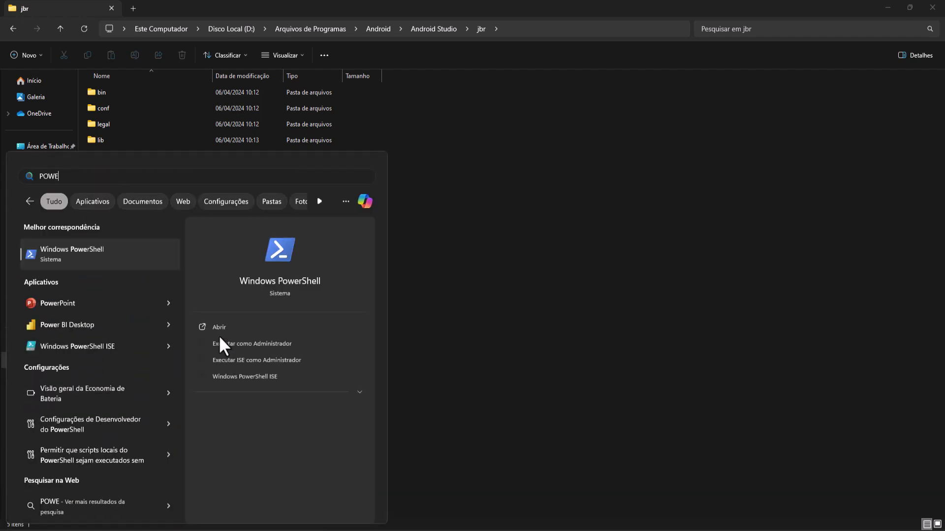
pyautogui.press('Return')
pyautogui.press('capslock')
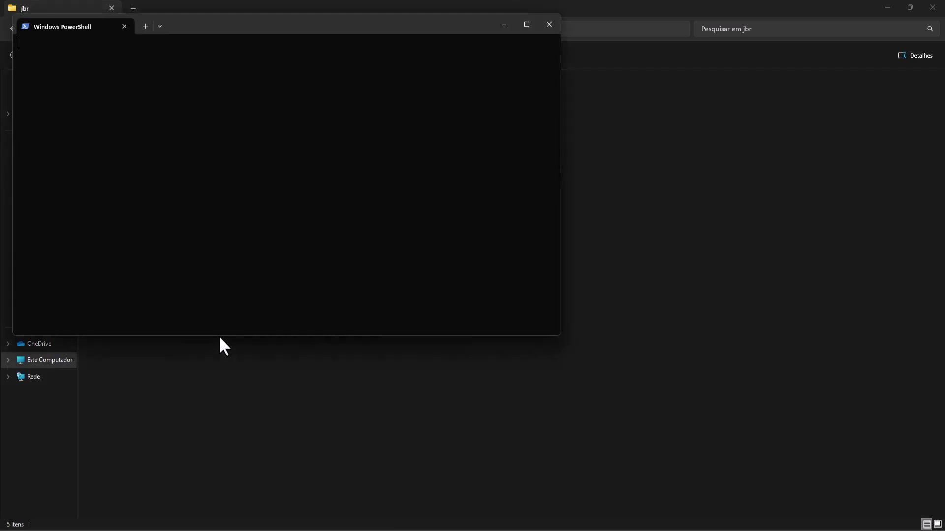
pyautogui.moveTo(293, 21); pyautogui.dragTo(451, 35)
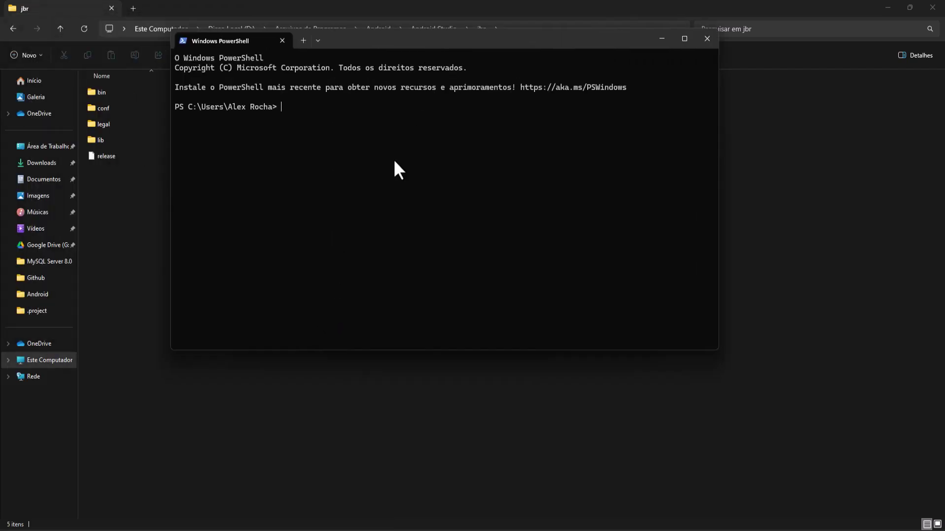
pyautogui.scroll(5, 383, 178)
# Run flutter doctor in PowerShell to check the Flutter installation
pyautogui.write('flutter')
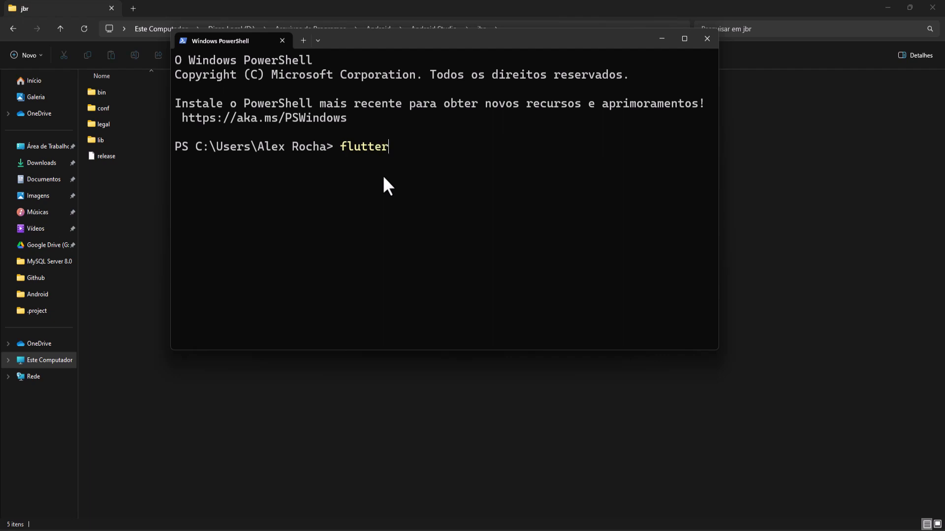
pyautogui.write(' doctor')
pyautogui.press('Return')
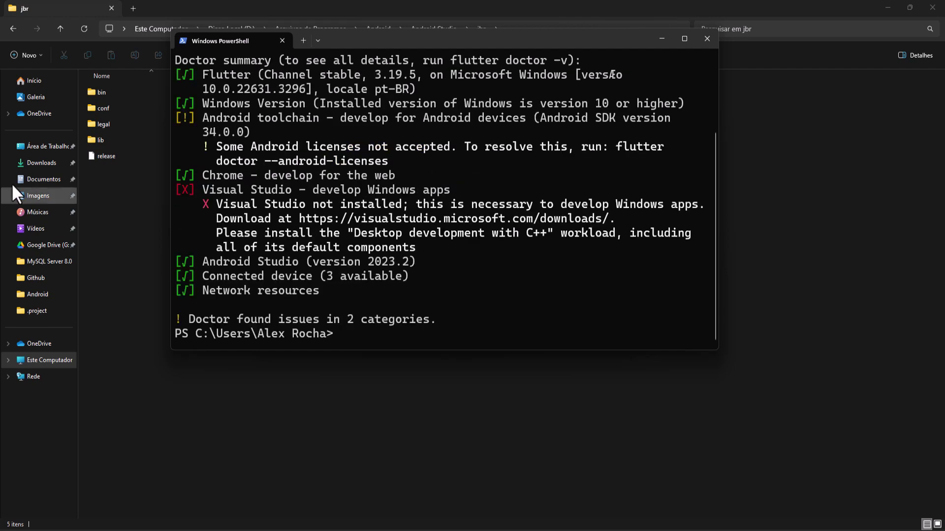
# Copy the text doctor --android-licenses from the Android toolchain message in the report
pyautogui.scroll(1, 280, 214)
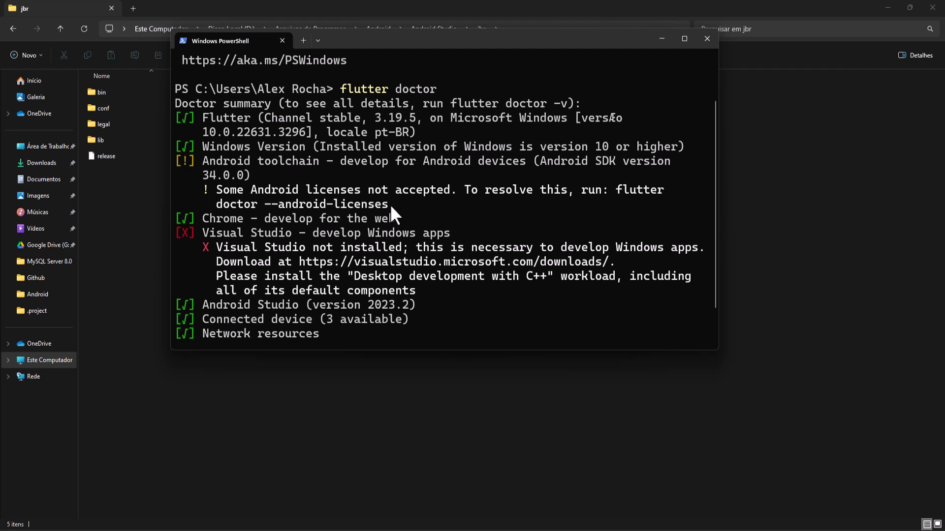
pyautogui.moveTo(387, 203); pyautogui.dragTo(249, 204)
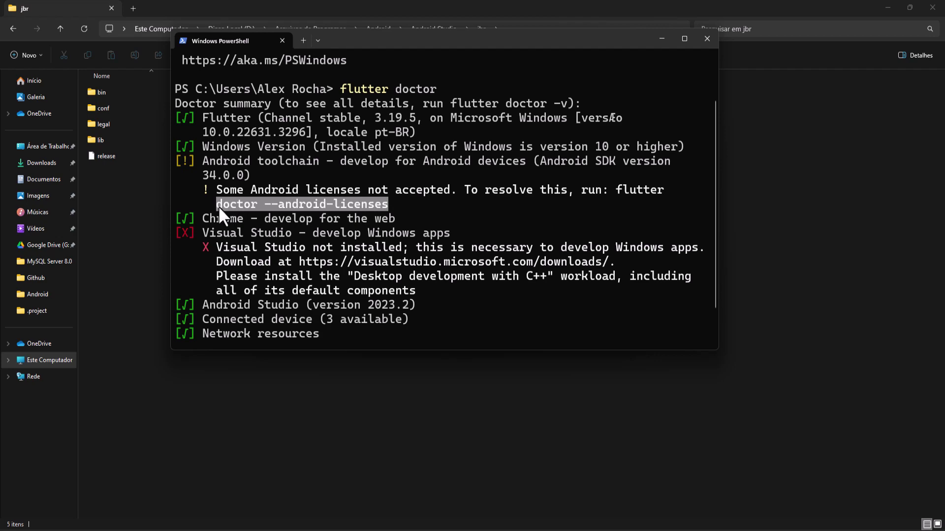
pyautogui.hotkey('ctrl', 'c')
# Try to run the copied text doctor --android-licenses by itself and recheck the command suggested in the report
pyautogui.hotkey('ctrl', 'v')
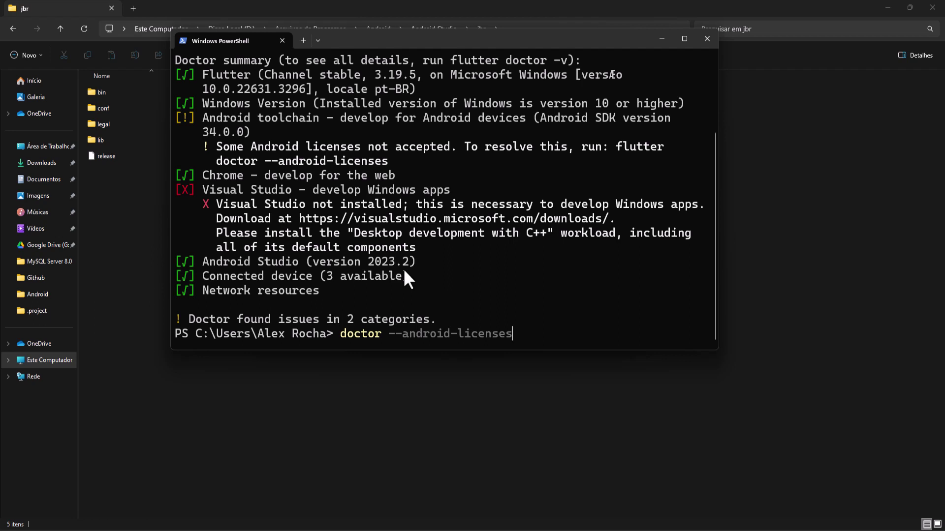
pyautogui.press('Return')
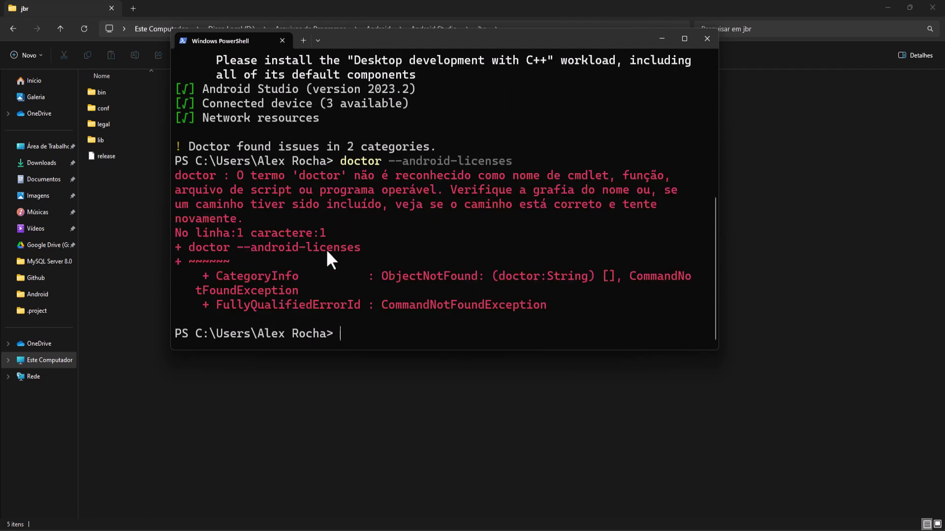
pyautogui.scroll(10, 326, 244)
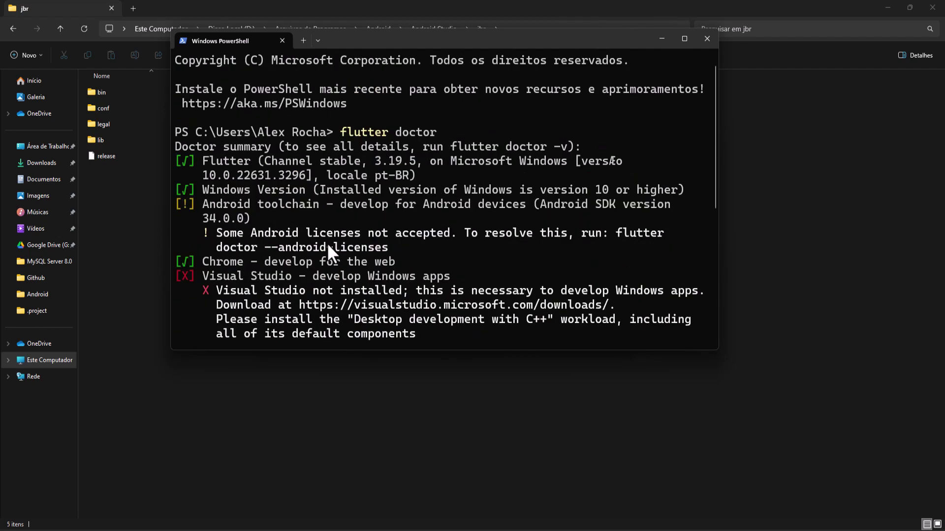
pyautogui.scroll(-9, 326, 244)
pyautogui.scroll(5, 359, 217)
pyautogui.scroll(-6, 388, 276)
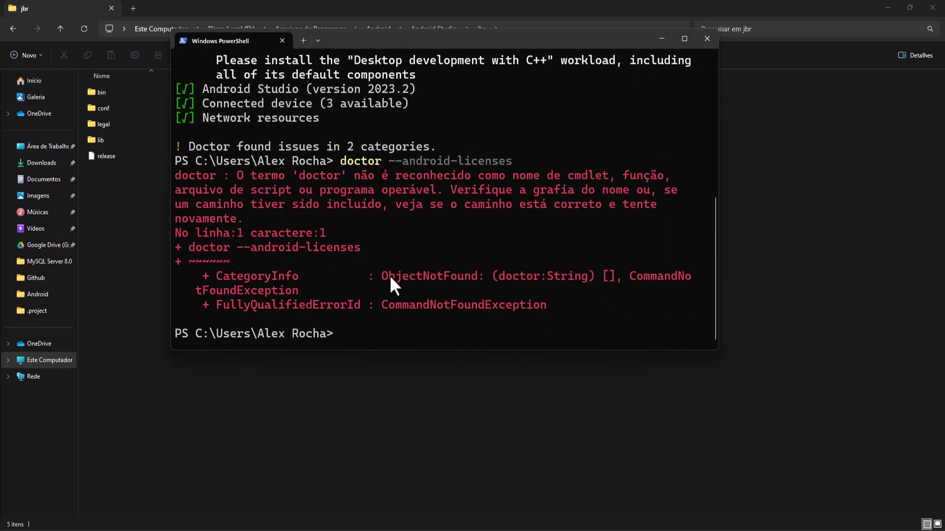
# Run flutter doctor --android-licenses to start the Android licence review
pyautogui.write('flutter')
pyautogui.hotkey('ctrl', 'v')
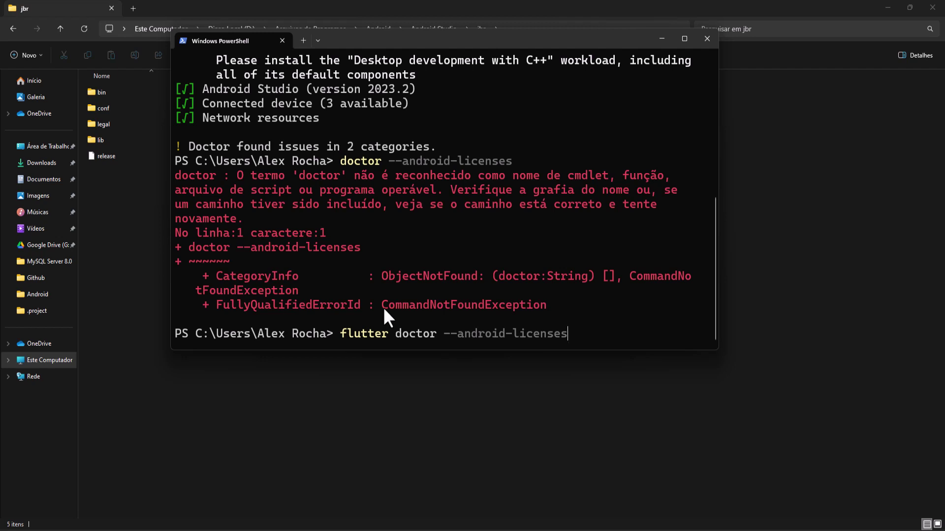
pyautogui.press('Return')
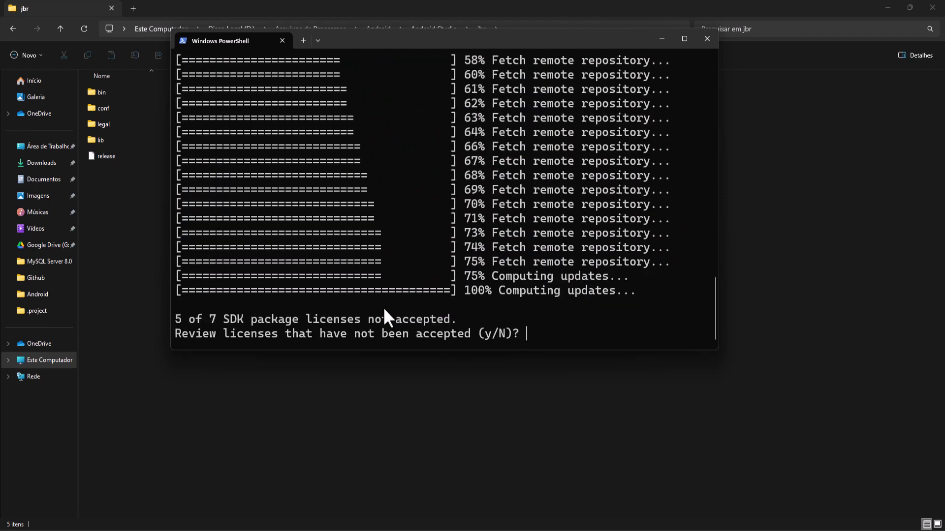
# Agree to review the pending SDK package licences, accept each one with y and look back through the licence text
pyautogui.write('y')
pyautogui.press('Return')
pyautogui.write('y')
pyautogui.press('Return')
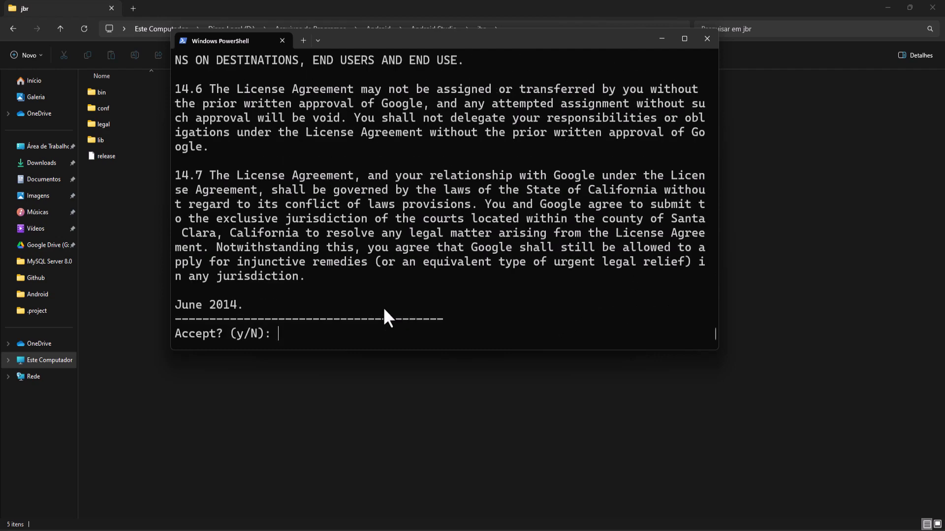
pyautogui.write('y')
pyautogui.press('Return')
pyautogui.write('y')
pyautogui.press('Return')
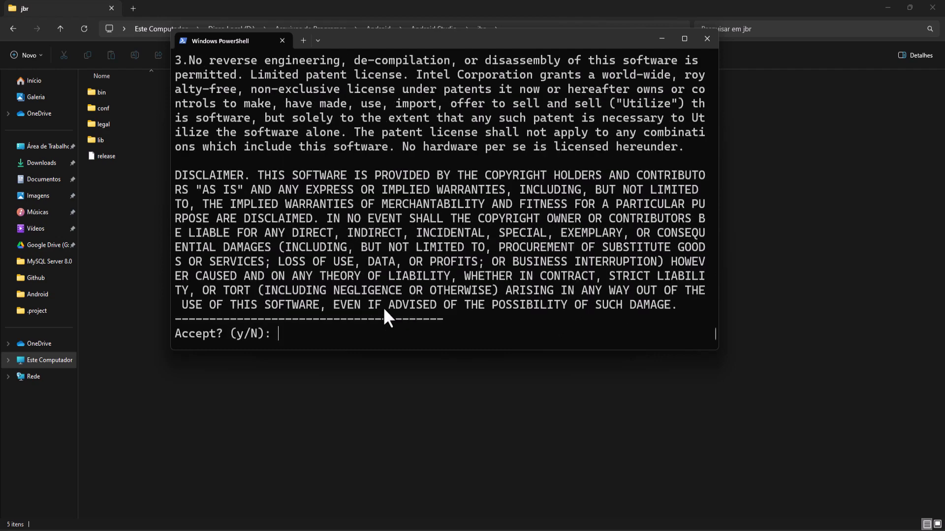
pyautogui.write('y')
pyautogui.press('Return')
pyautogui.write('y')
pyautogui.press('Return')
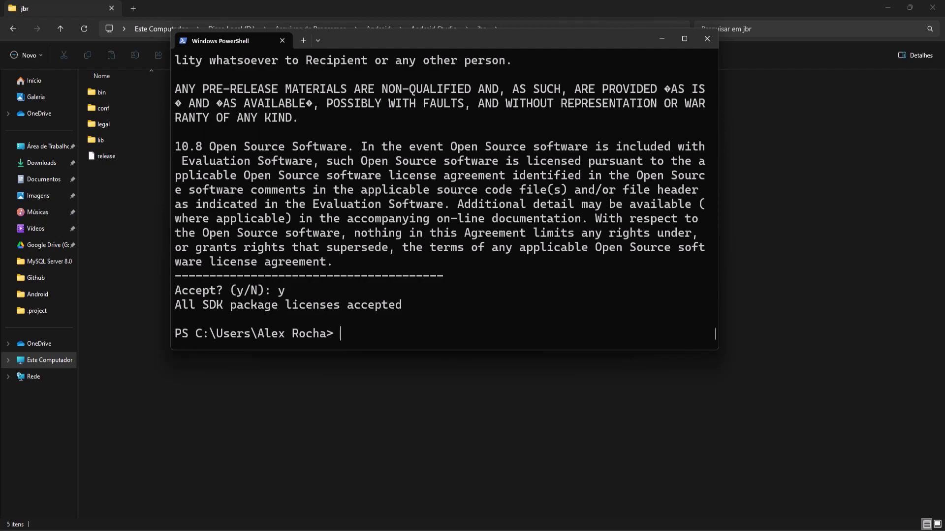
pyautogui.scroll(12, 305, 288)
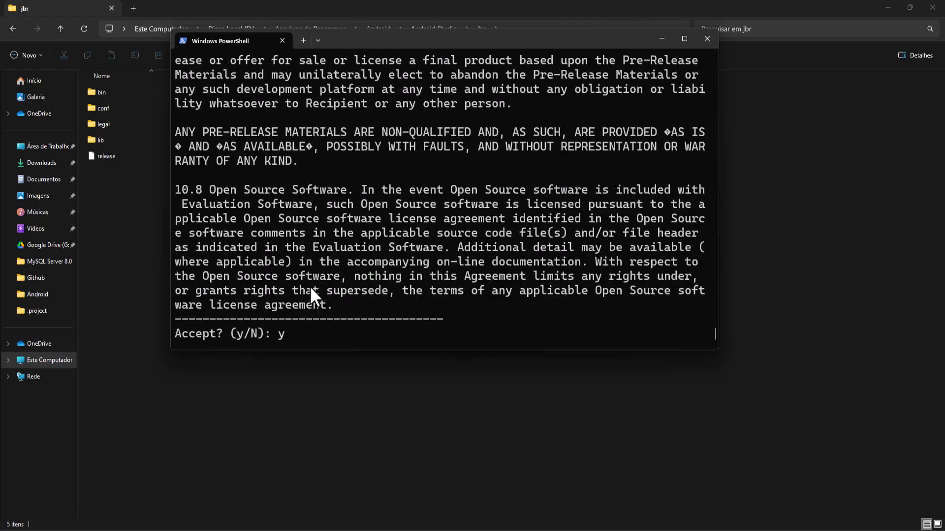
pyautogui.scroll(15, 322, 289)
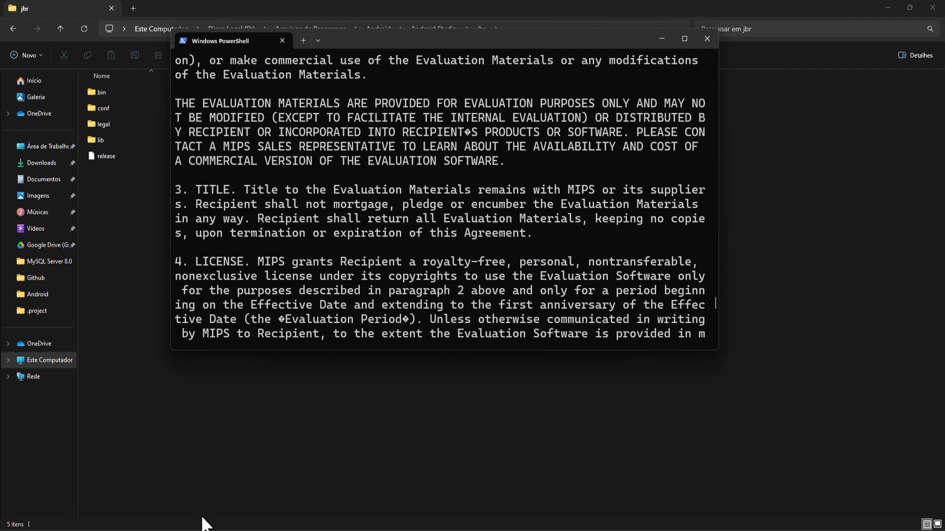
# Switch to the file explorer, browse to D:\Arquivos de Programas\Android\sdk and copy the folder's path
pyautogui.click(123, 429)
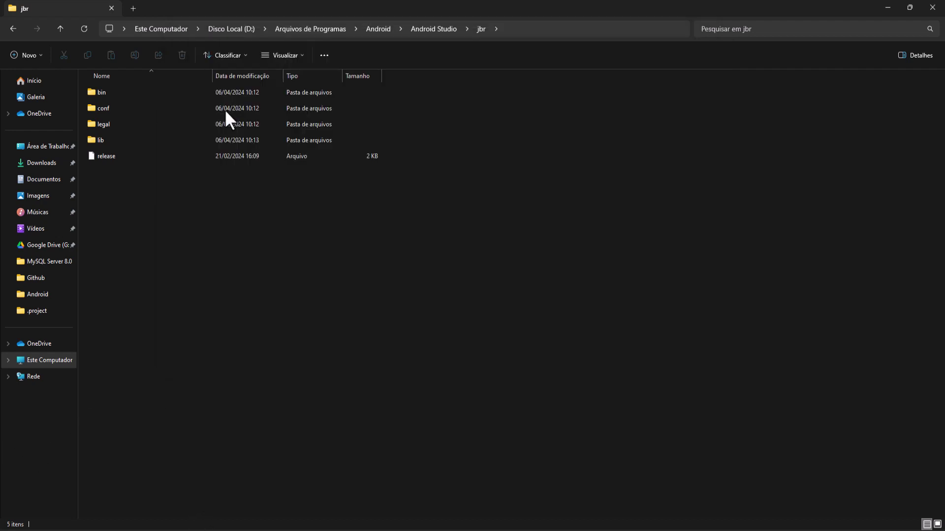
pyautogui.click(433, 28)
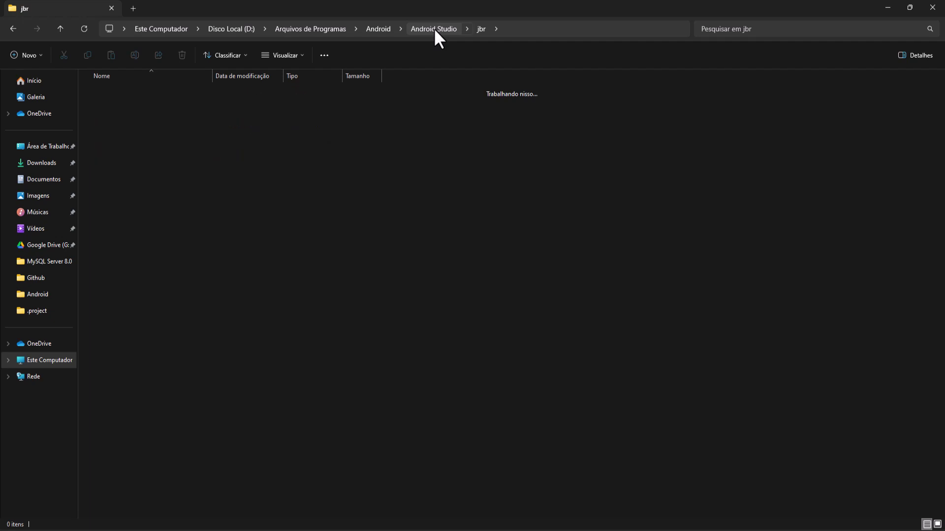
pyautogui.click(379, 29)
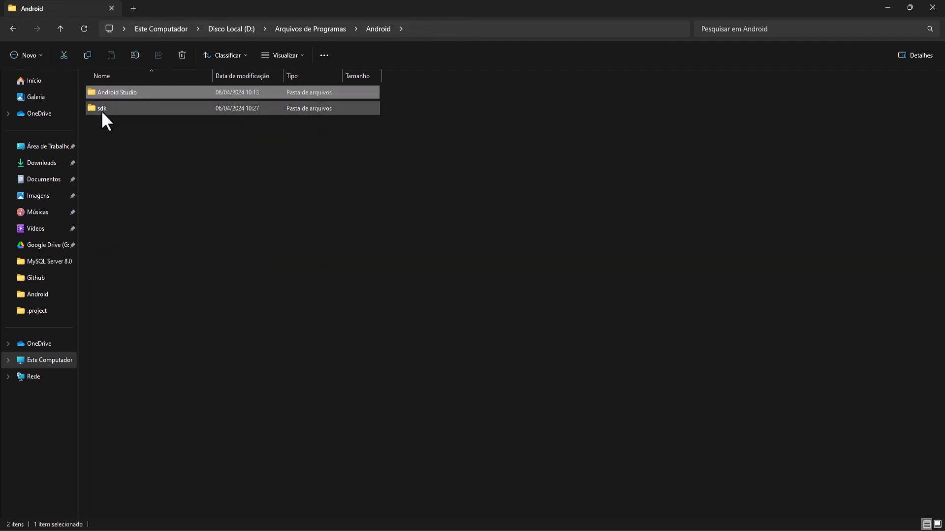
pyautogui.doubleClick(105, 110)
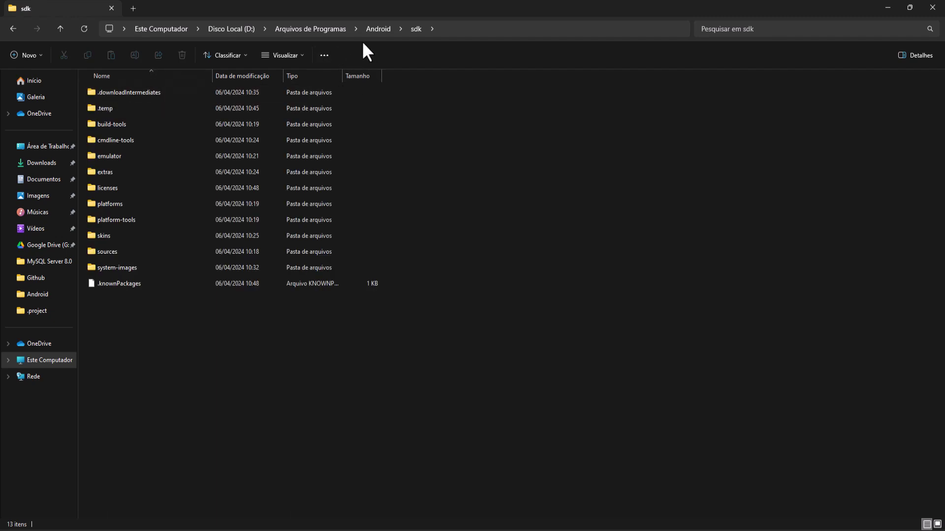
pyautogui.click(459, 30)
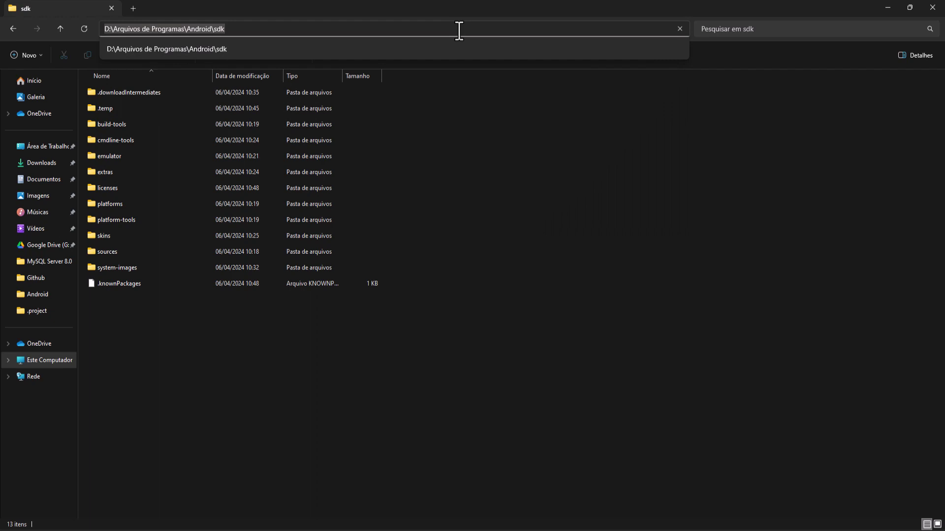
# Return to Windows PowerShell and clear the console with cls
pyautogui.click(414, 500)
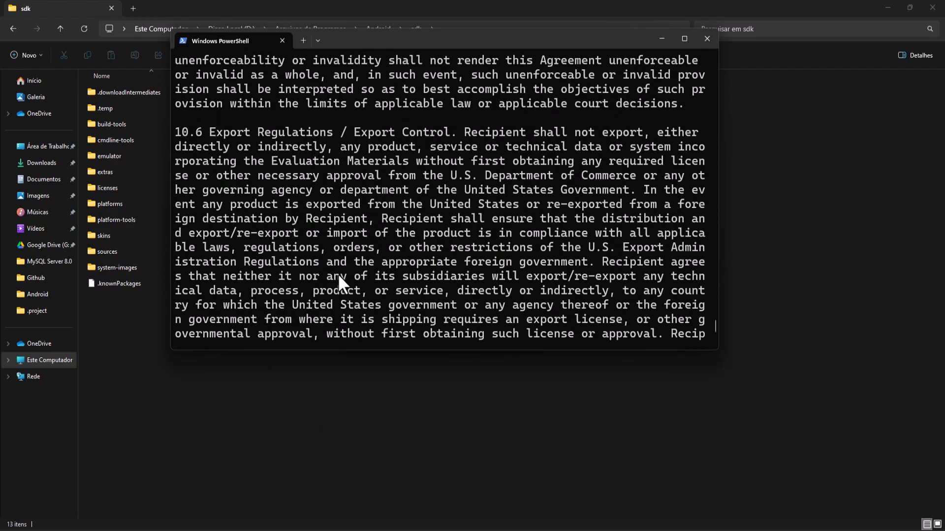
pyautogui.write('y')
pyautogui.press('Return')
pyautogui.write('cls')
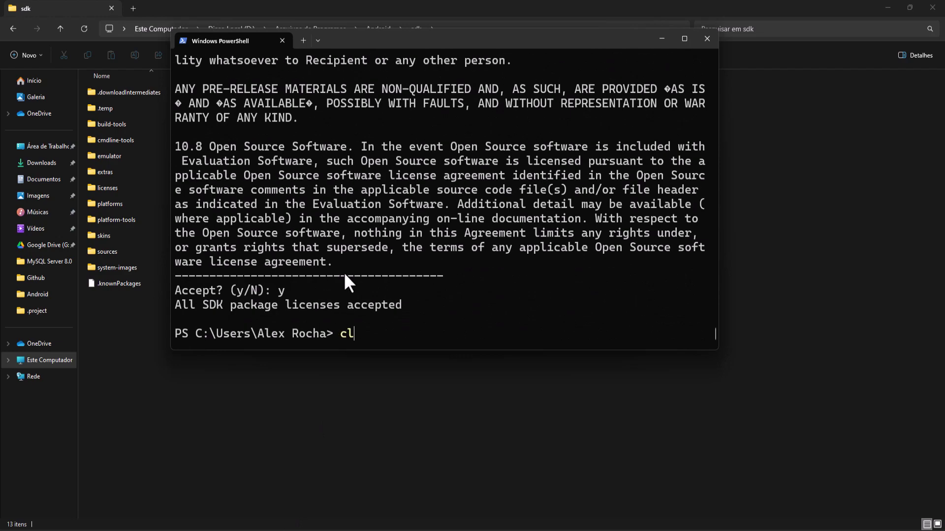
pyautogui.press('Return')
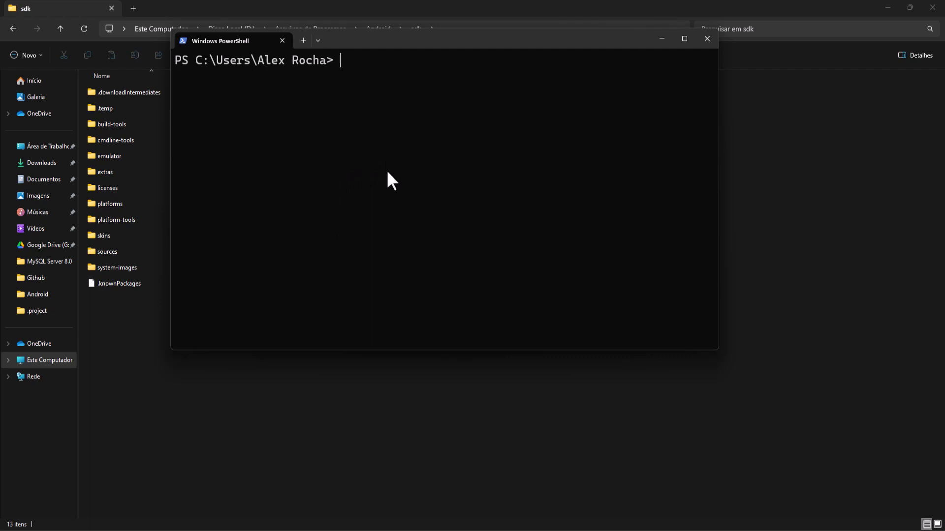
# Run flutter config --android-sdk "D:\Arquivos de Programas\Android\sdk" to set the Android SDK location
pyautogui.write('flutt')
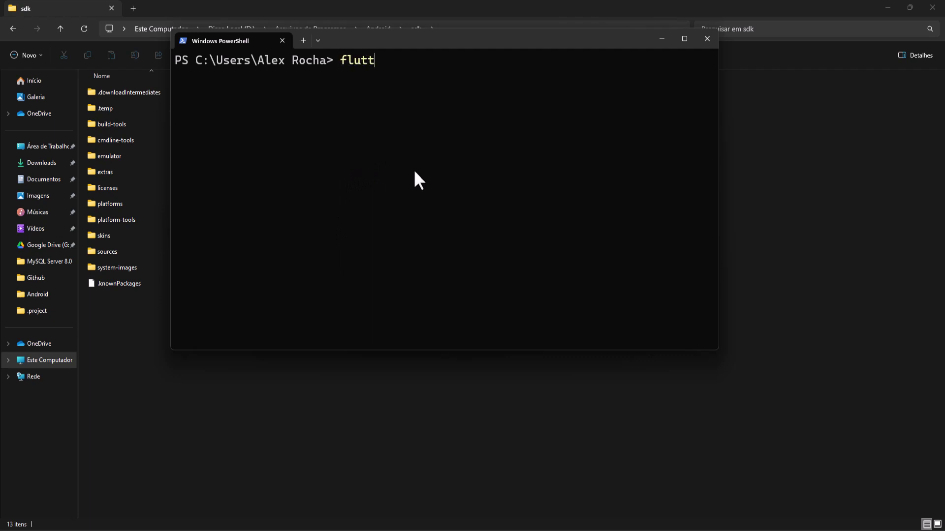
pyautogui.write('er config --android-')
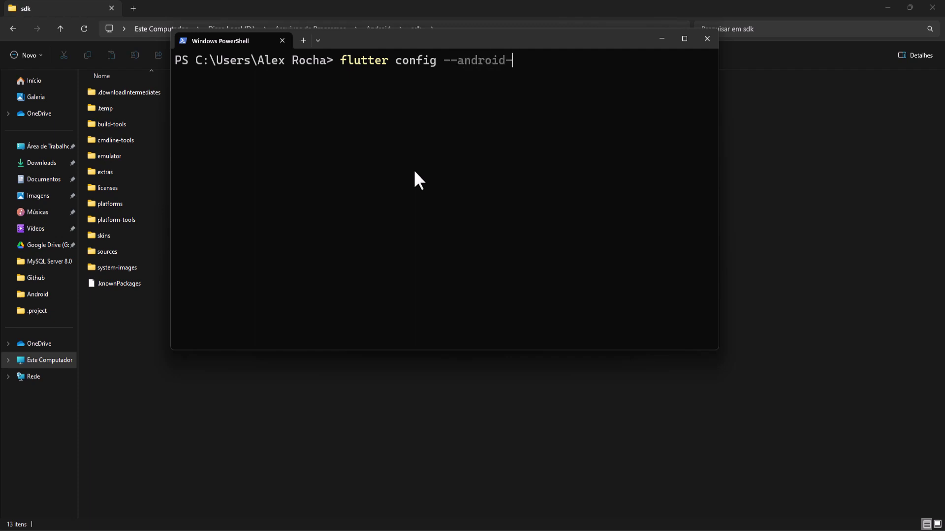
pyautogui.write('sdk ""')
pyautogui.write('D:\\Arquivos de Programas\\Android\\sdk')
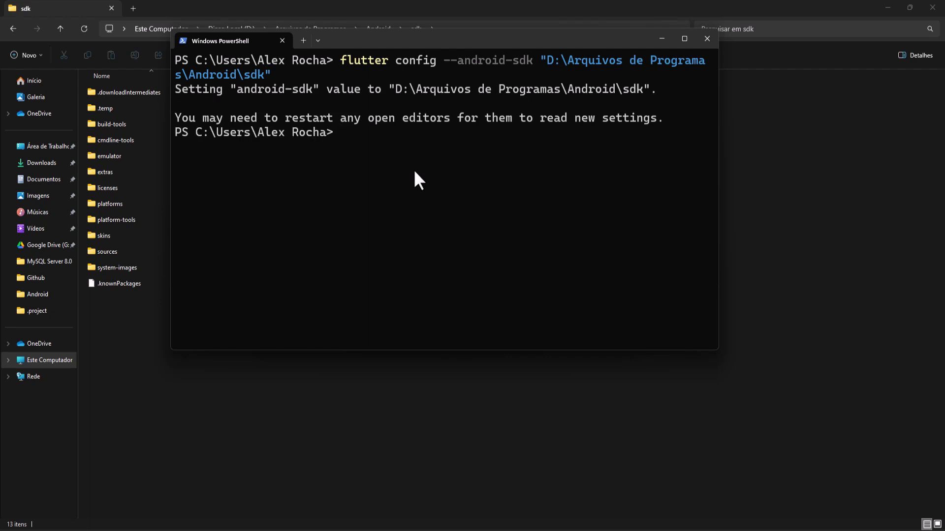
# Run flutter doctor again and highlight the Visual Studio entry in the summary
pyautogui.write('flutter doctor')
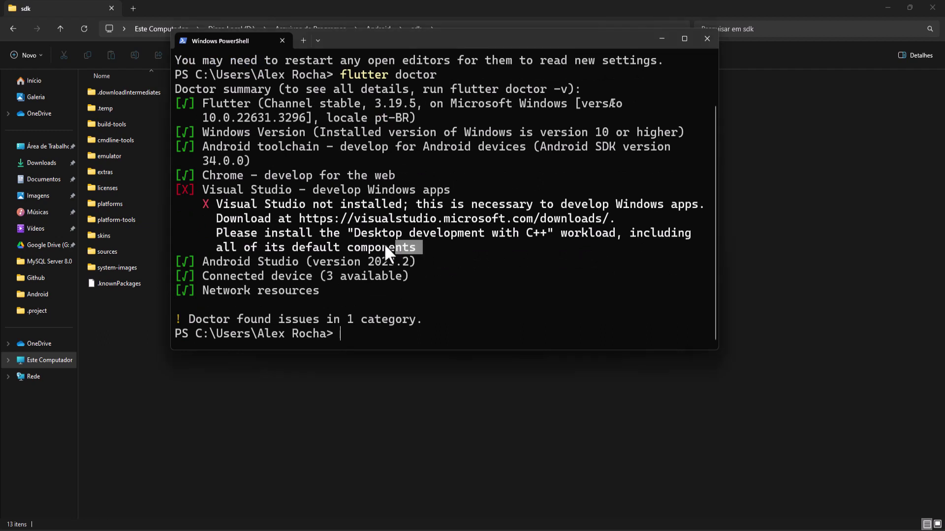
pyautogui.moveTo(384, 243); pyautogui.dragTo(175, 188)
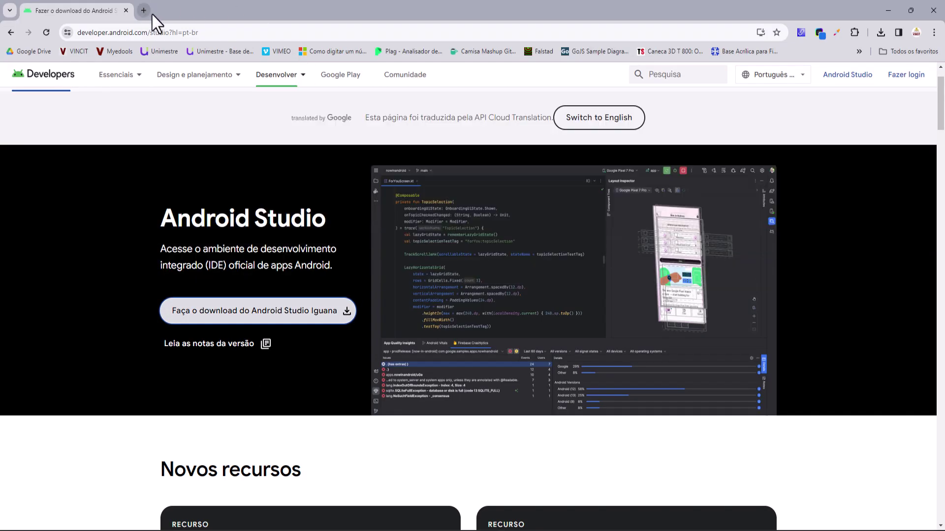
# Switch to Chrome, search for vscode and open the Visual Studio Code website
pyautogui.click(133, 32)
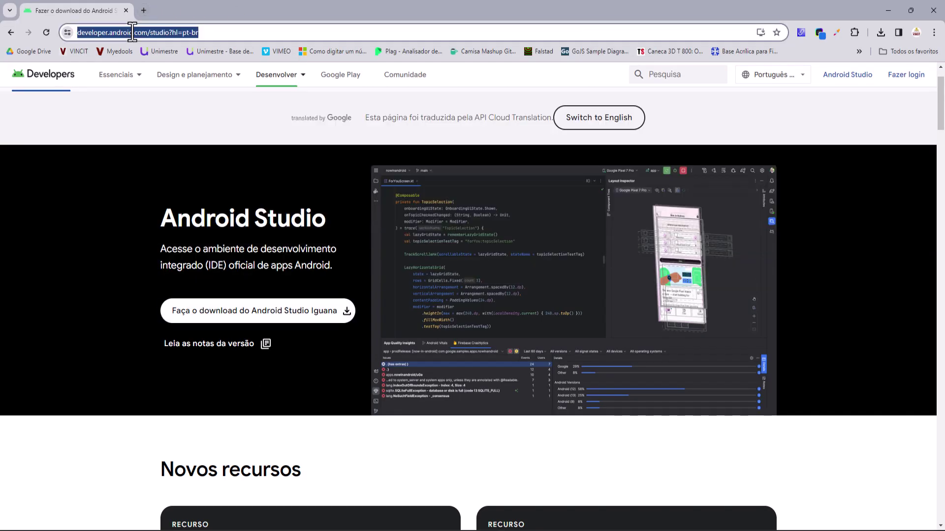
pyautogui.write('vscode')
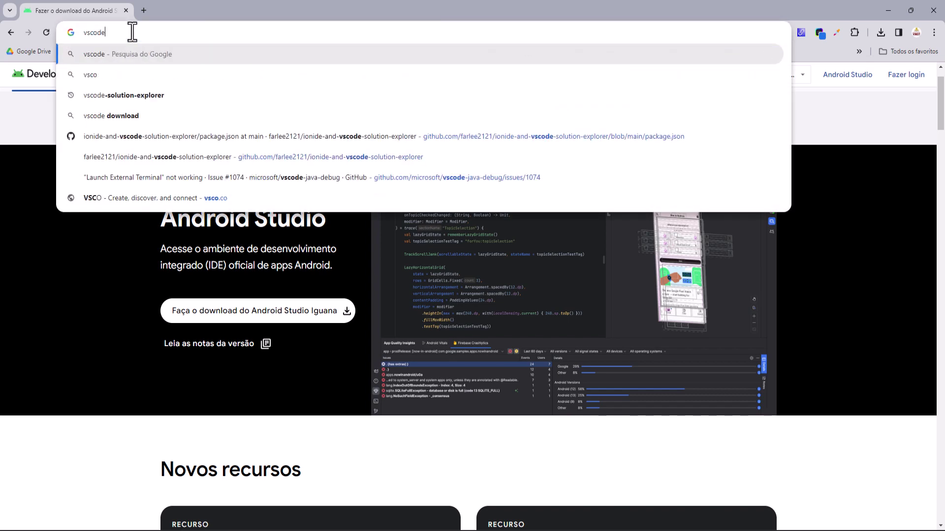
pyautogui.press('Return')
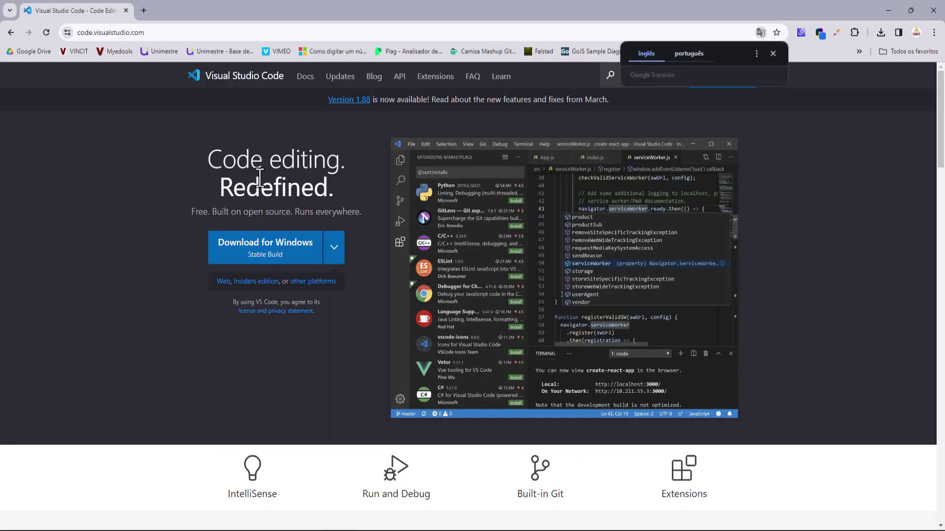
# Download the x64 System Installer for Windows from the other platforms downloads and save VSCodeSetup-x64-1.88.0.exe in the Downloads folder
pyautogui.click(317, 282)
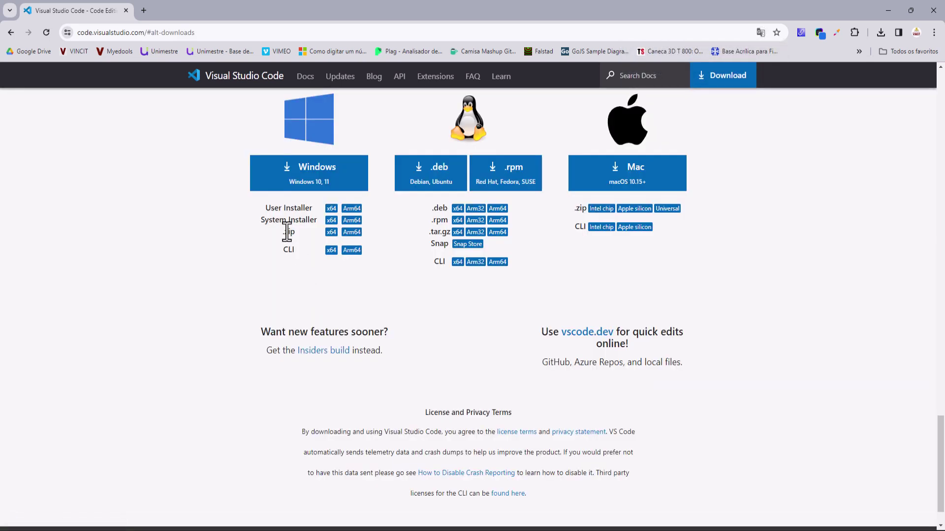
pyautogui.moveTo(262, 224); pyautogui.dragTo(373, 226)
pyautogui.click(374, 231)
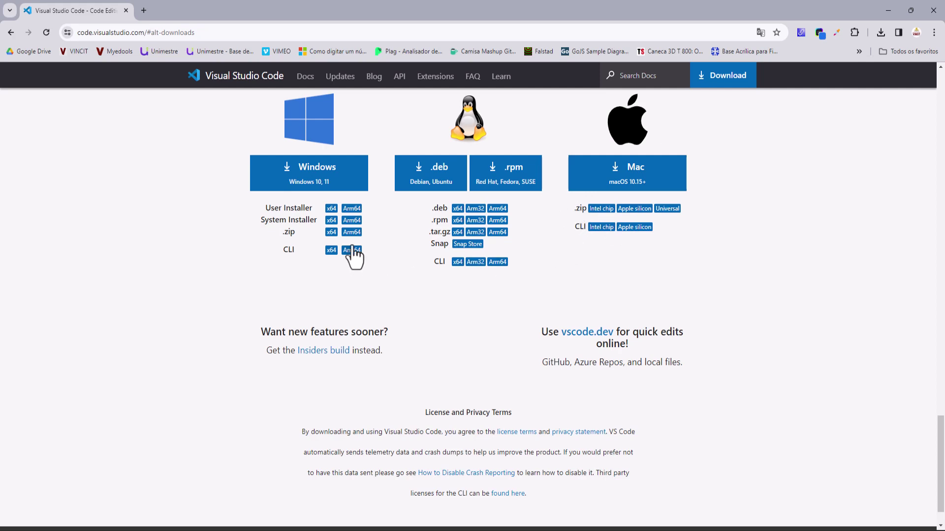
pyautogui.click(332, 221)
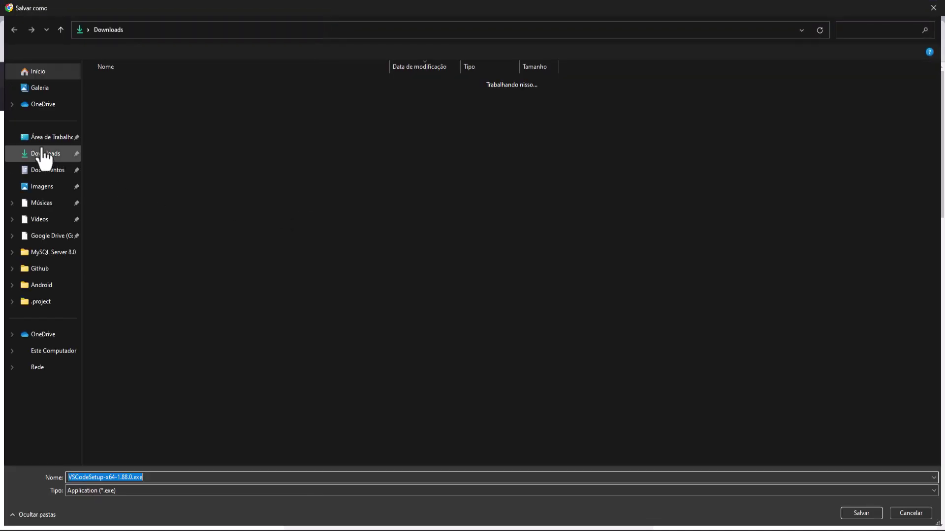
pyautogui.click(45, 154)
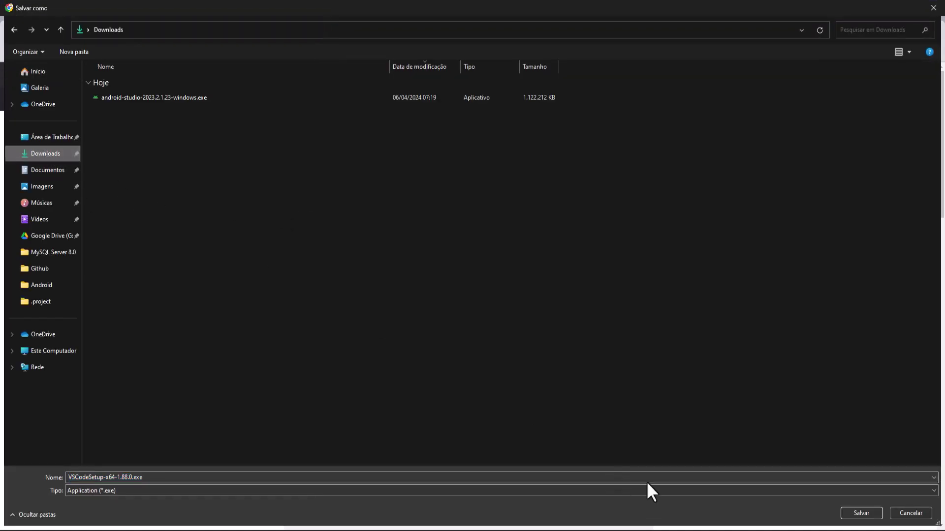
pyautogui.click(860, 515)
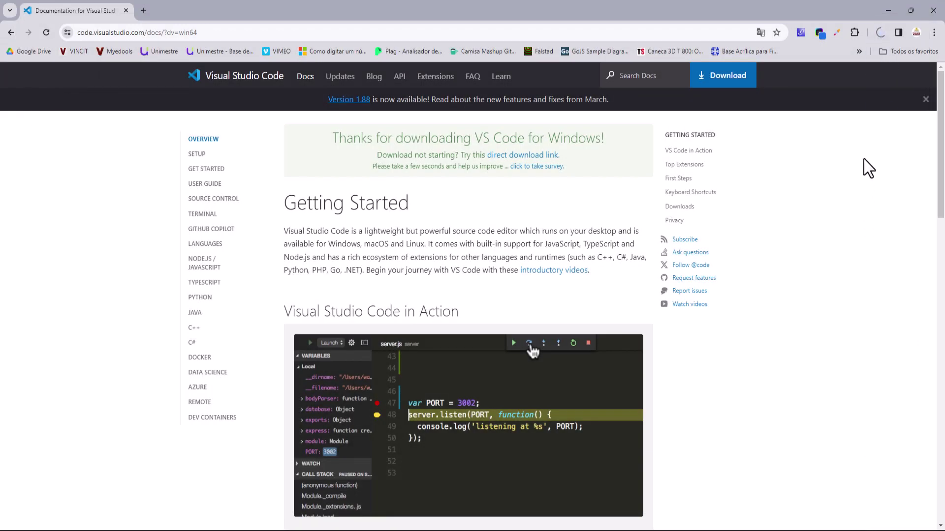
# Show the downloaded VSCodeSetup-x64-1.88.0.exe in its folder and run it as administrator
pyautogui.click(880, 36)
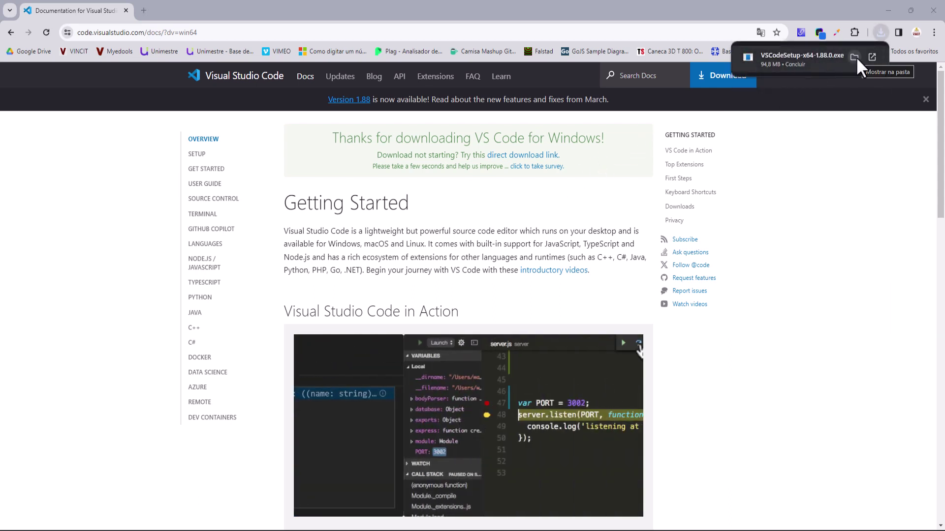
pyautogui.click(856, 58)
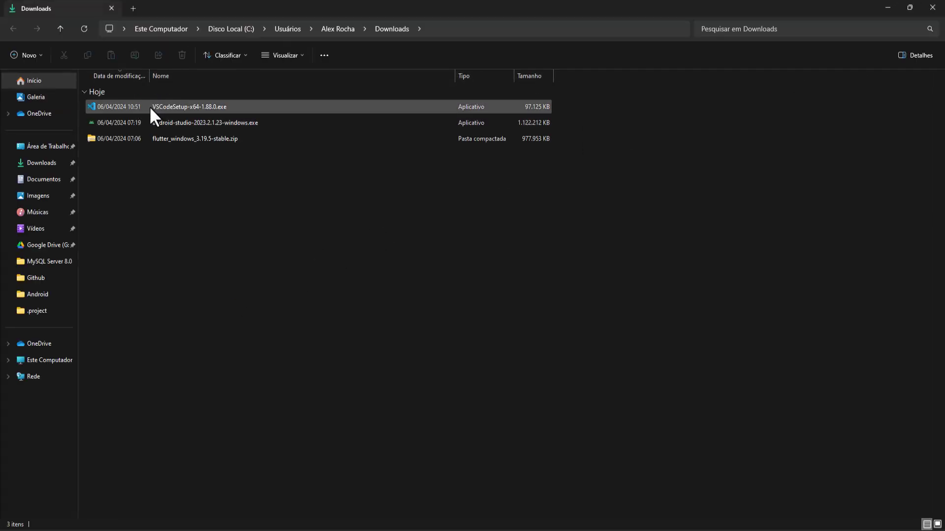
pyautogui.click(150, 107)
pyautogui.rightClick(150, 107)
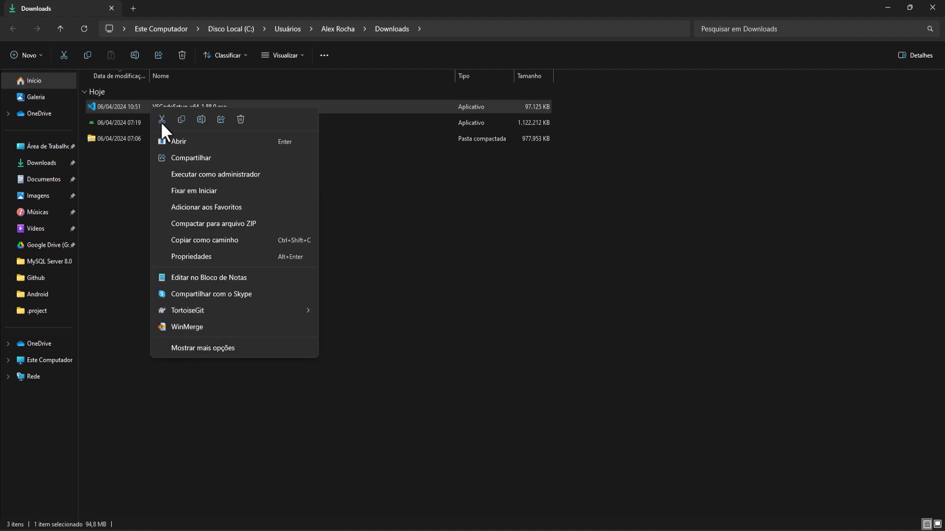
pyautogui.click(197, 176)
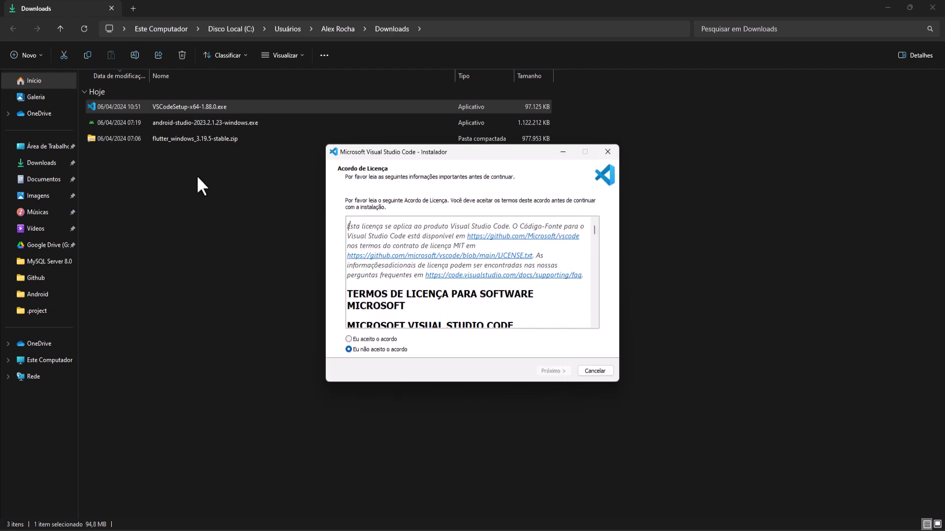
# Accept the Visual Studio Code licence agreement and keep the default destination and Start menu folders
pyautogui.click(365, 339)
pyautogui.click(545, 371)
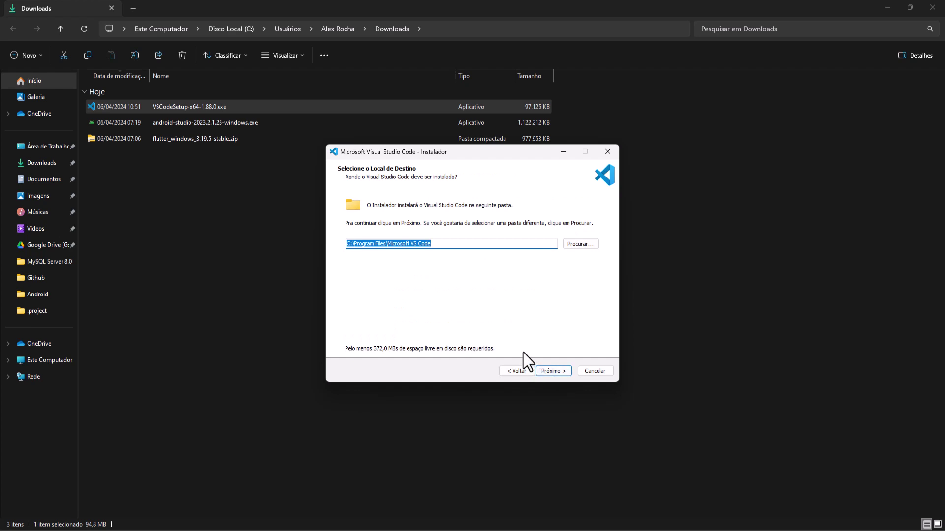
pyautogui.click(560, 371)
pyautogui.click(559, 371)
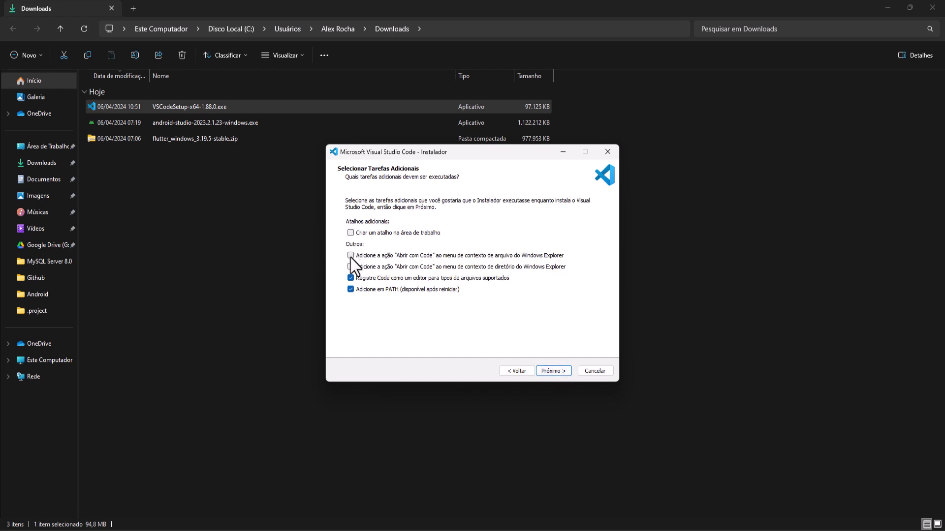
# Add the "Abrir com Code" actions for files and directories to the additional tasks and start the installation
pyautogui.click(350, 255)
pyautogui.click(551, 371)
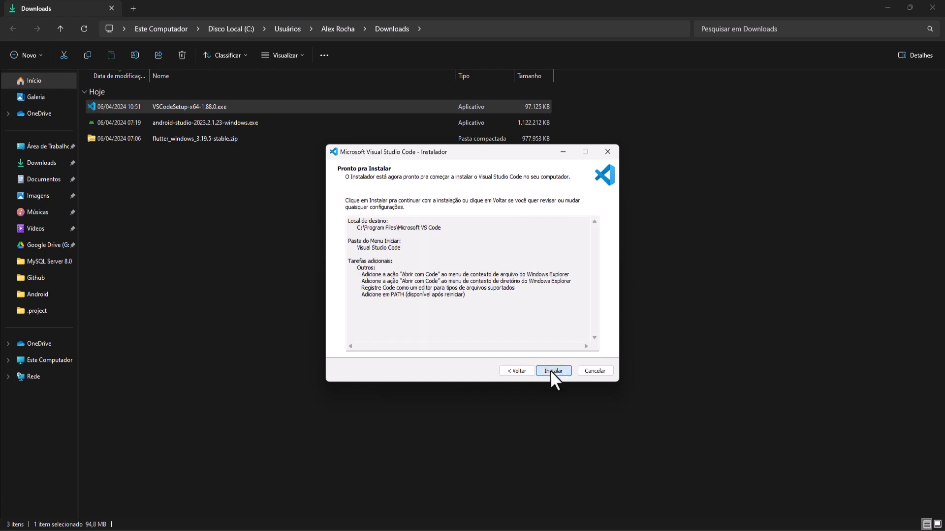
pyautogui.click(551, 370)
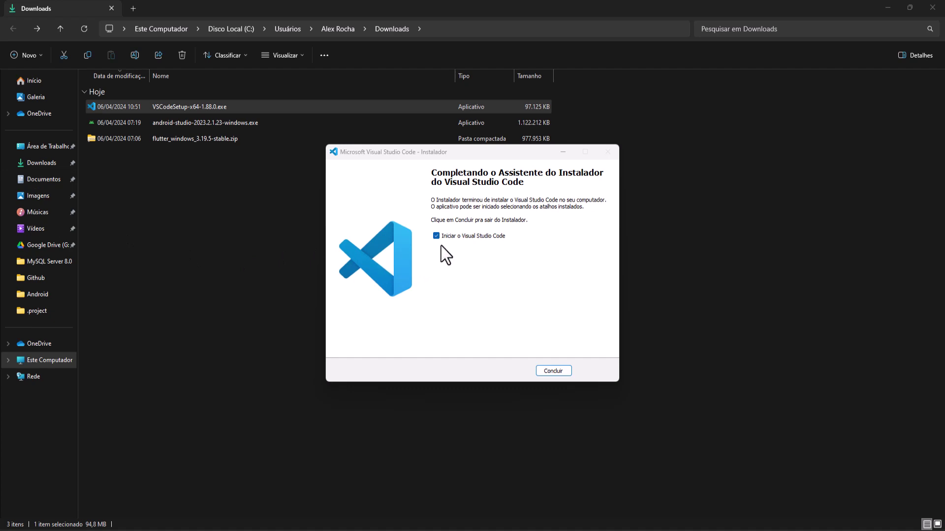
# Finish the installer with Visual Studio Code set to launch, close File Explorer and Chrome, and maximize the Visual Studio Code window
pyautogui.click(541, 378)
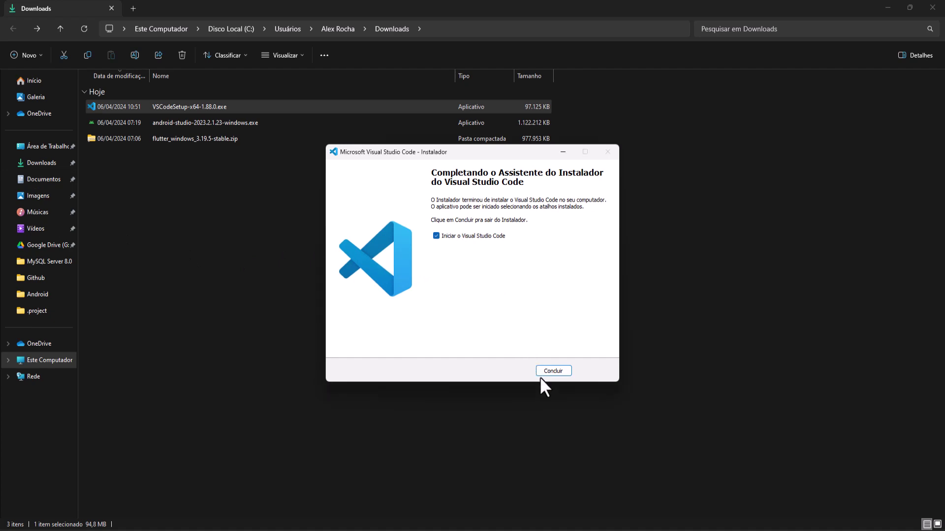
pyautogui.click(546, 374)
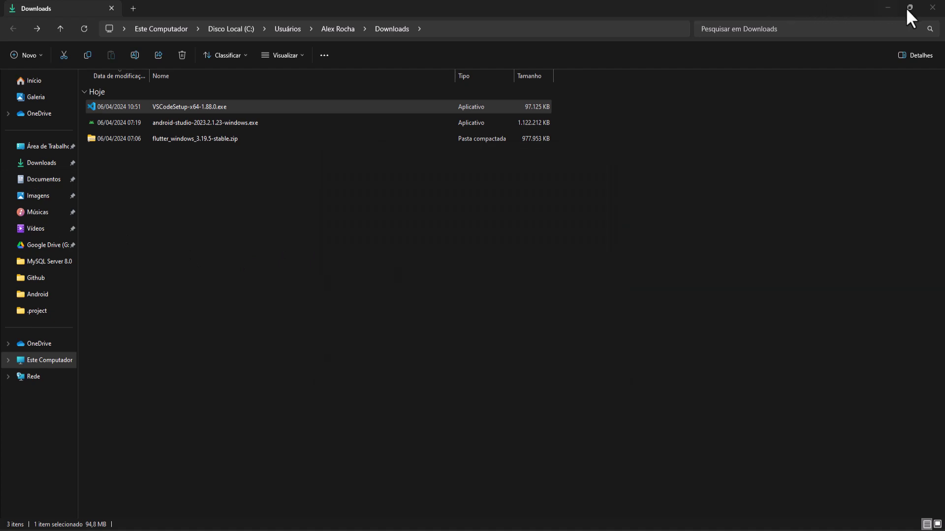
pyautogui.click(933, 7)
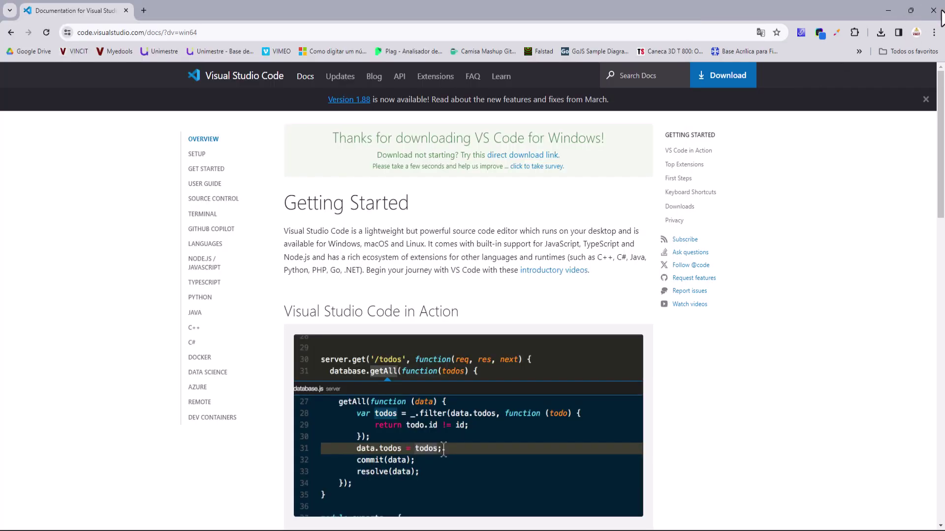
pyautogui.click(941, 12)
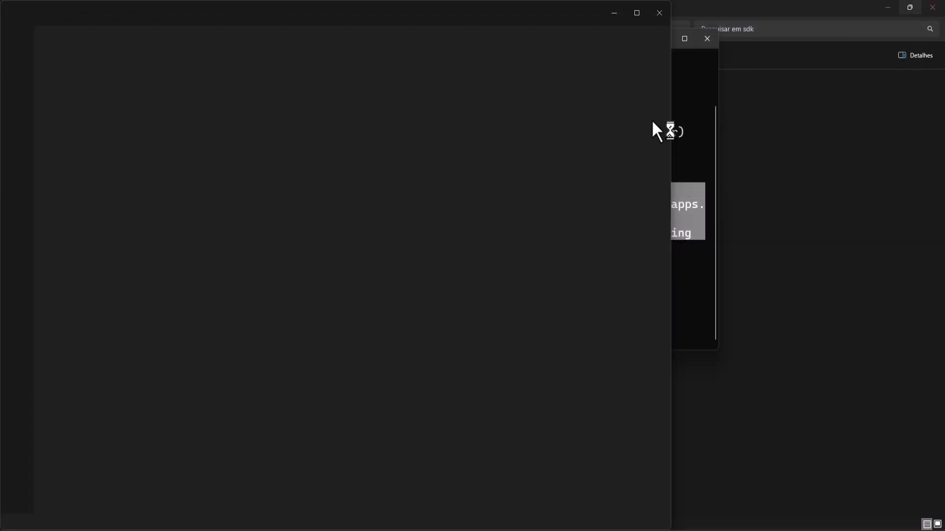
pyautogui.click(635, 14)
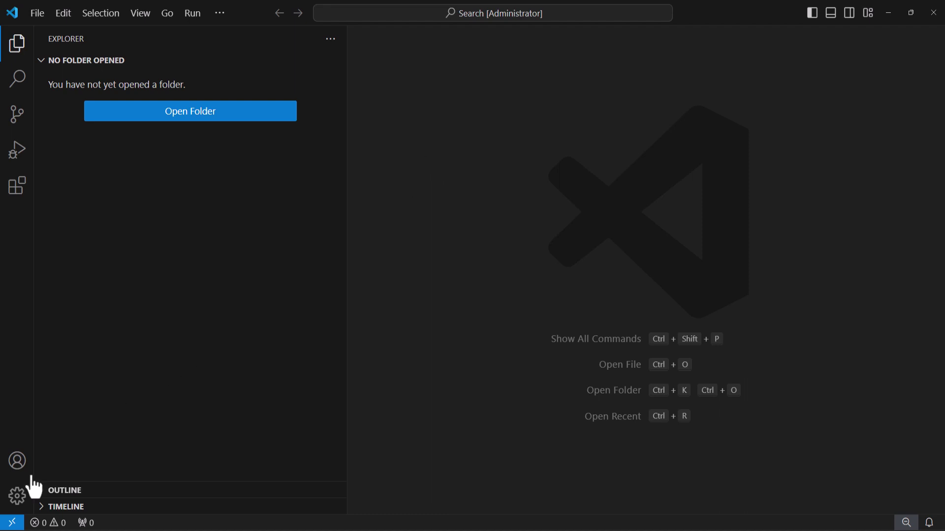
# Create a new Visual Studio Code profile named Android, copied from None with all configuration items included
pyautogui.click(17, 496)
pyautogui.moveTo(116, 336)
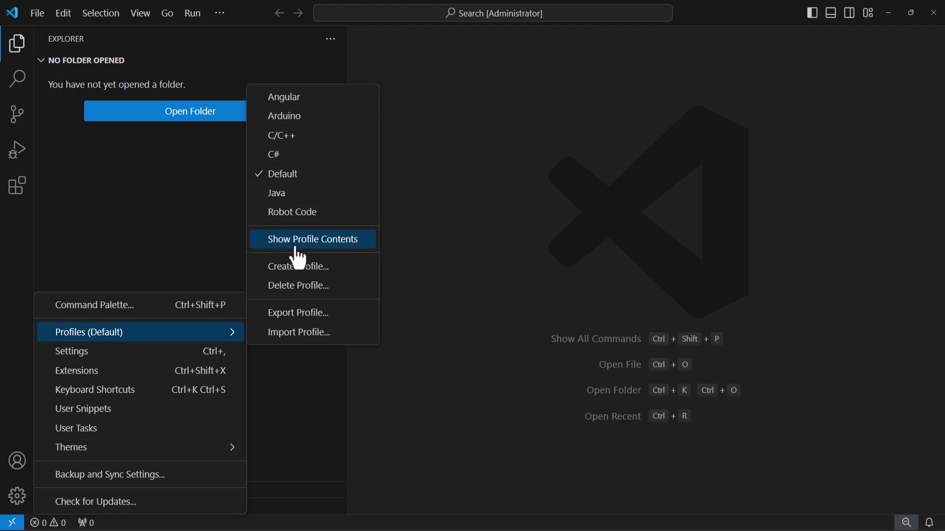
pyautogui.click(298, 268)
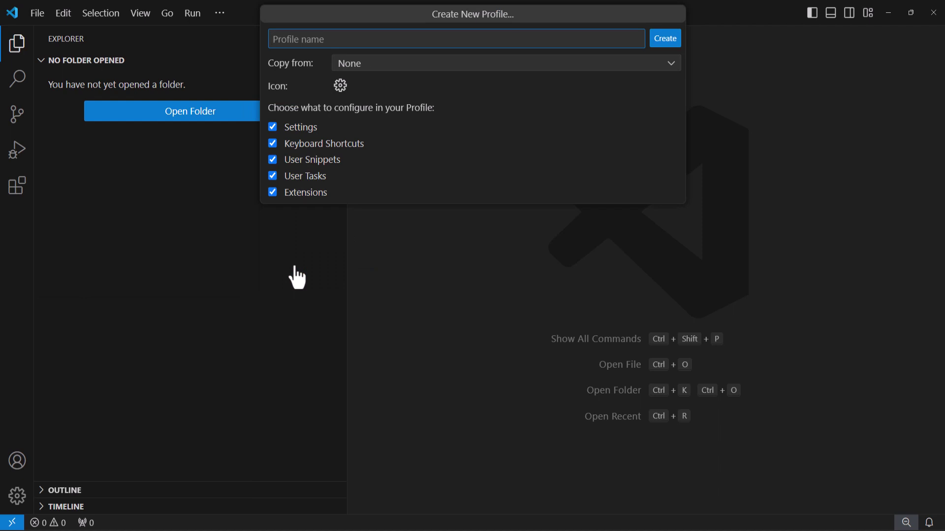
pyautogui.write('Ahdd')
pyautogui.press('BackSpace')
pyautogui.press('BackSpace')
pyautogui.press('BackSpace')
pyautogui.press('BackSpace')
pyautogui.write('A')
pyautogui.press('BackSpace')
pyautogui.write('A')
pyautogui.press('BackSpace')
pyautogui.write('Android')
pyautogui.press('Return')
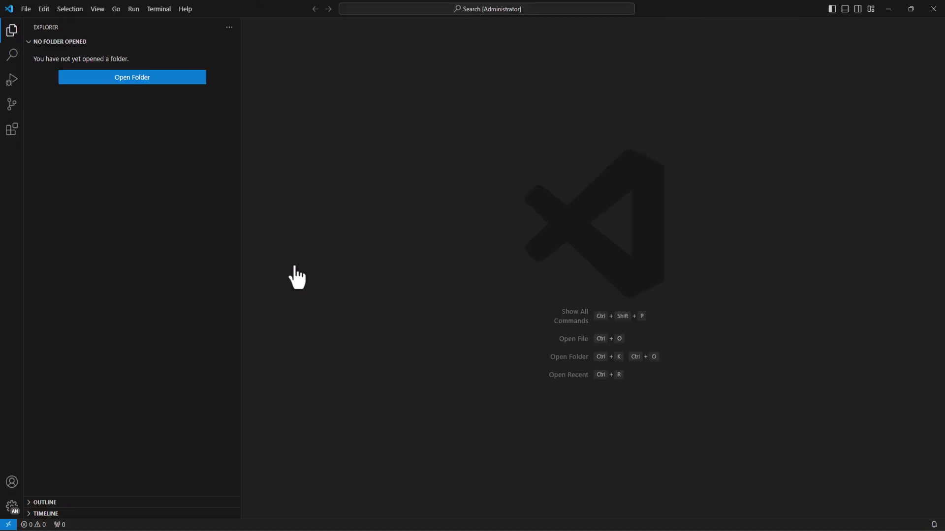
# Search the extensions marketplace for Flutter and install the Flutter extension by Dart Code
pyautogui.hotkey('ctrl', '=')
pyautogui.hotkey('ctrl', '=')
pyautogui.hotkey('ctrl', '=')
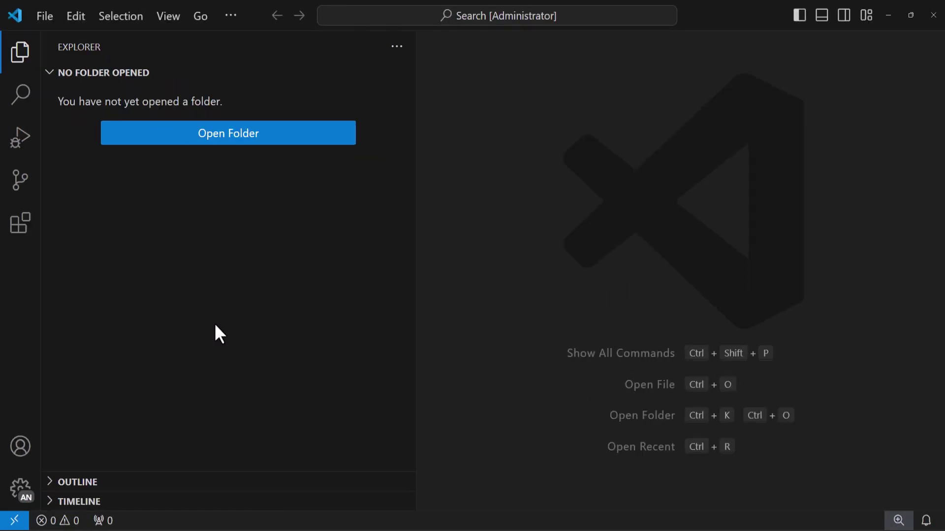
pyautogui.click(22, 232)
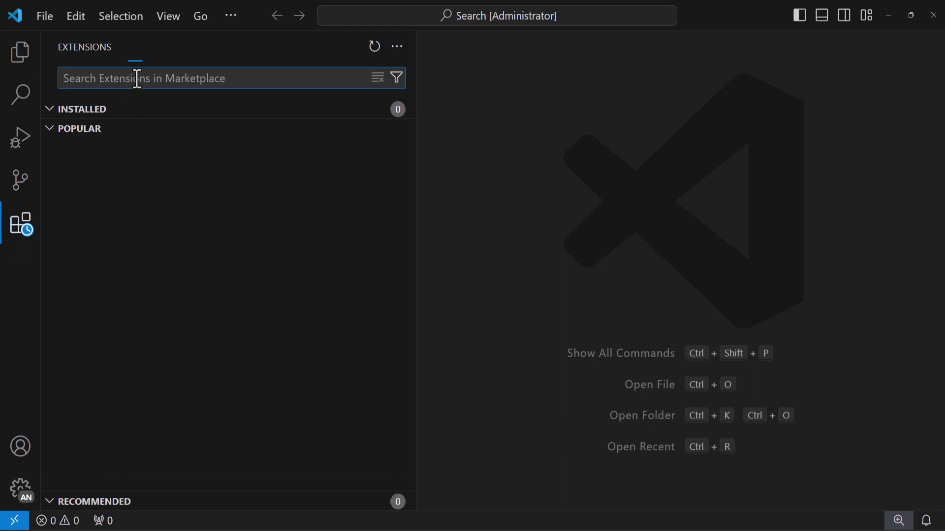
pyautogui.write('F')
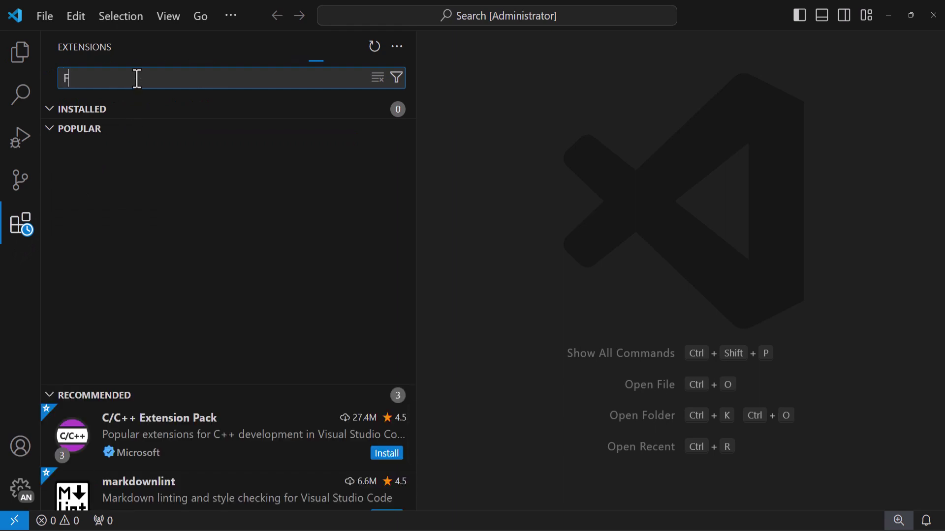
pyautogui.write('lutter')
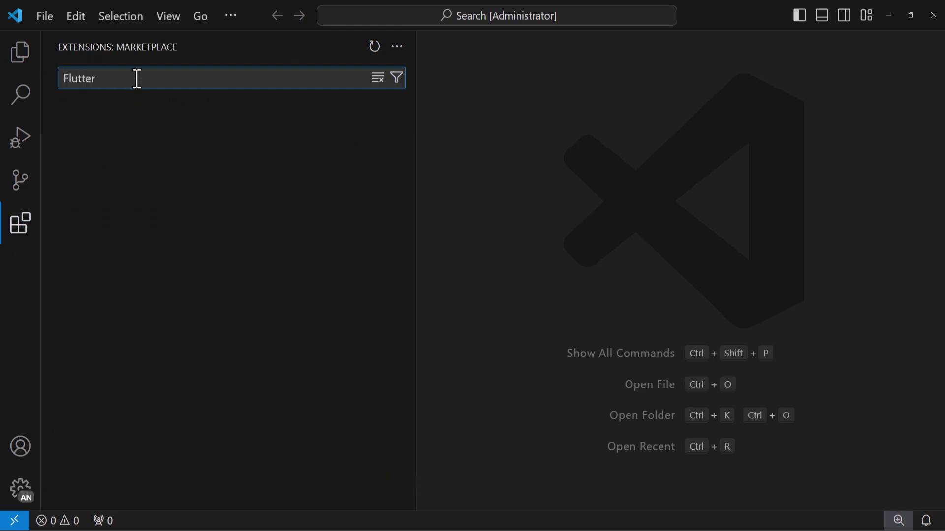
pyautogui.click(147, 130)
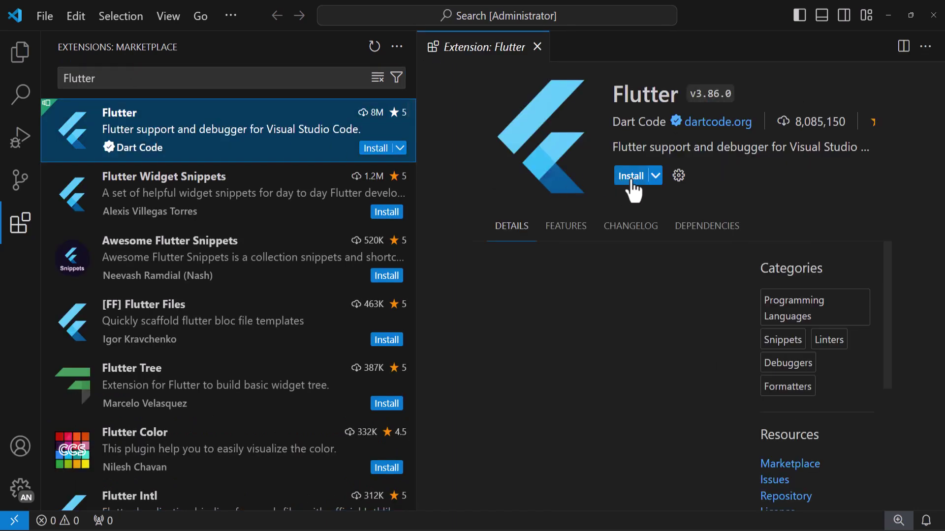
pyautogui.click(632, 180)
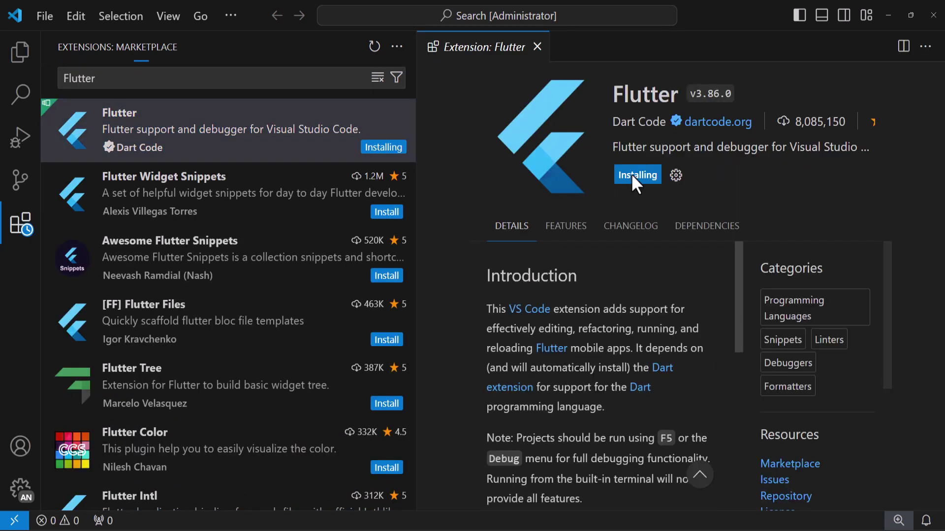